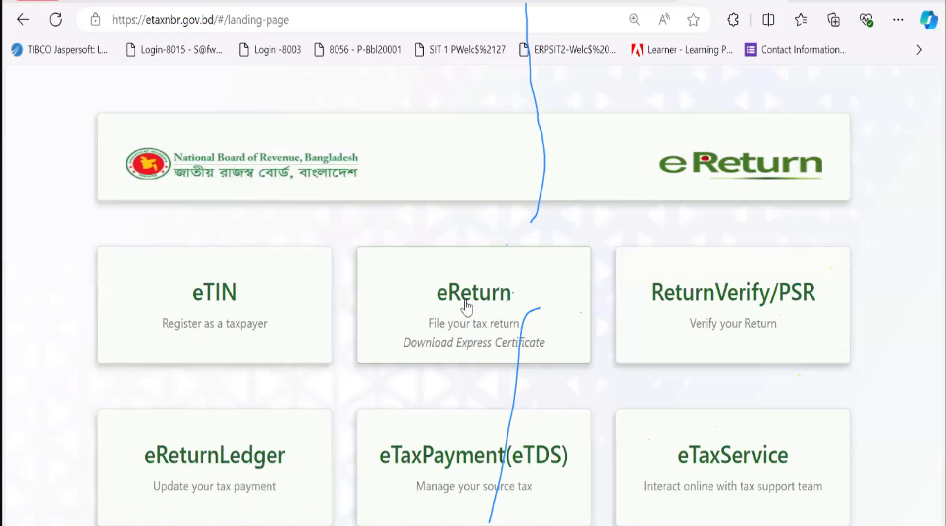
Choose the eReturn card to begin filing a new income tax return
click(465, 307)
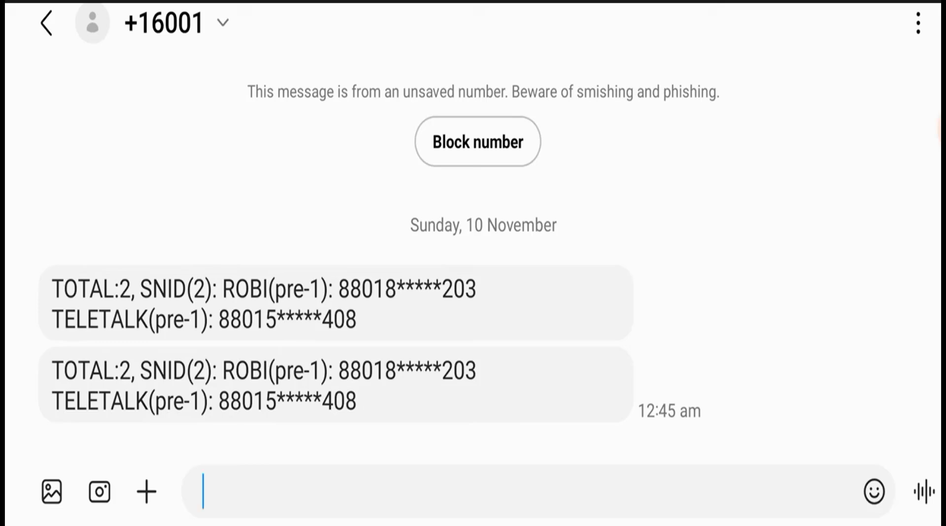
Open the 16001 SMS reply listing the Robi and Teletalk SIMs registered to the NID
click(938, 129)
click(866, 178)
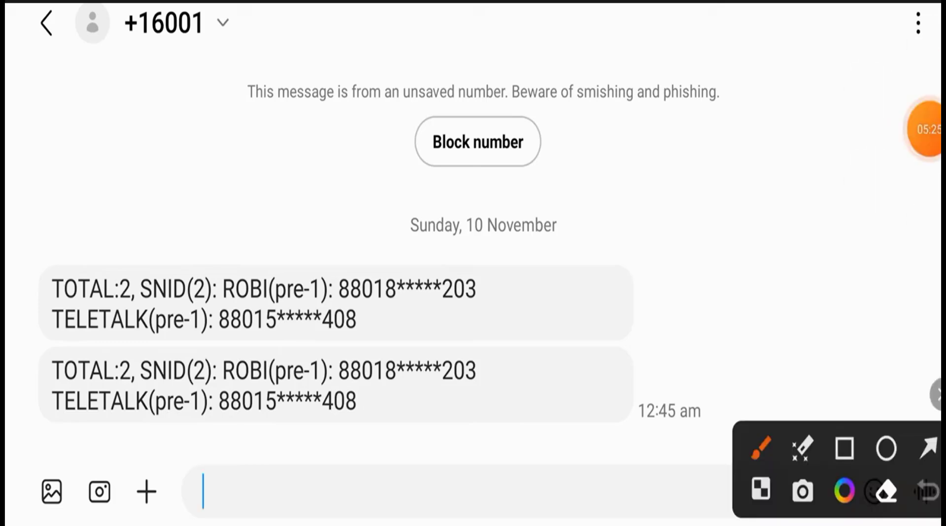
click(845, 449)
mouse_move(47, 173)
mouse_down()
mouse_move(22, 433)
mouse_move(342, 445)
mouse_move(613, 394)
mouse_move(617, 423)
mouse_up()
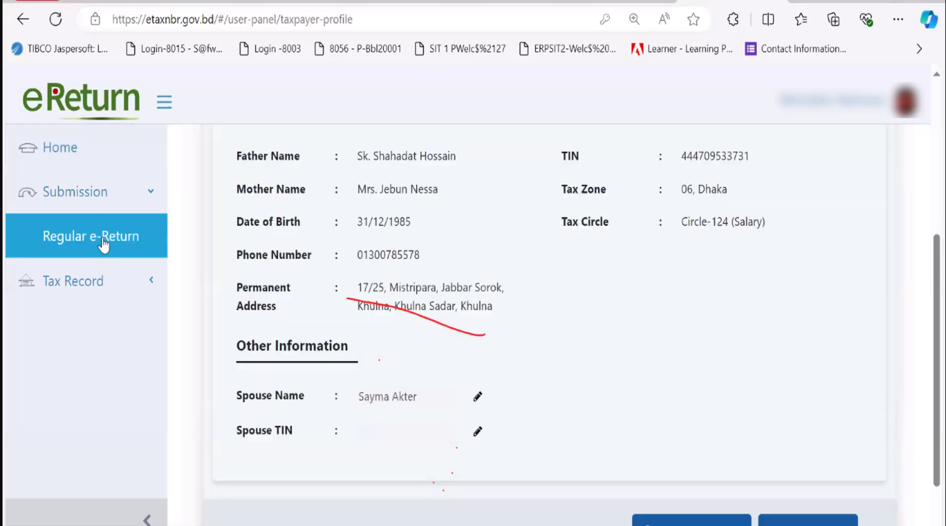
Open Regular e-Return and review the Self scheme, 2024-2025 year, resident status and income heads
click(103, 236)
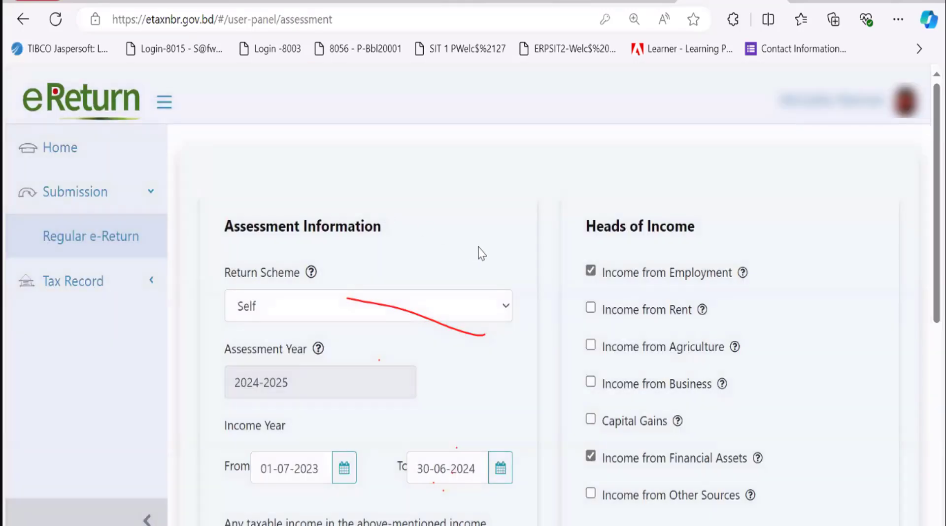
scroll(809, 294, down, 4)
scroll(808, 294, up, 4)
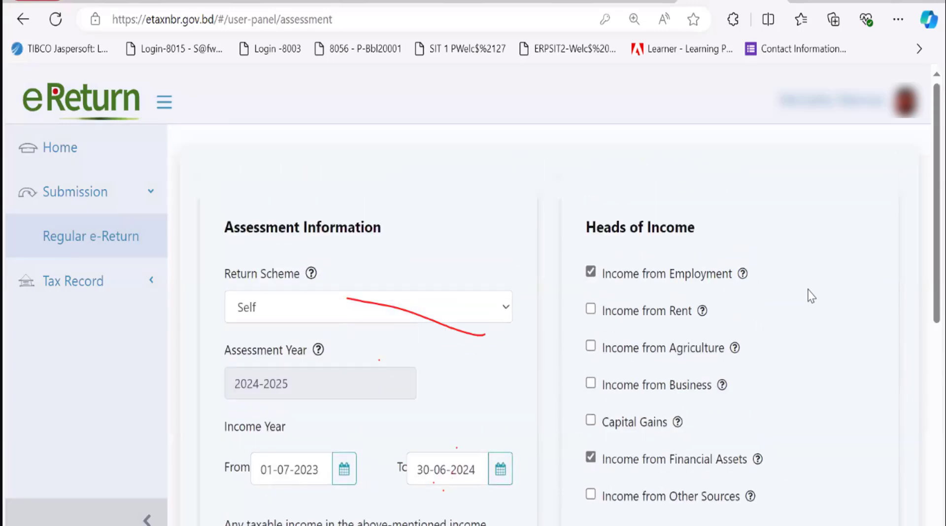
scroll(811, 296, down, 1)
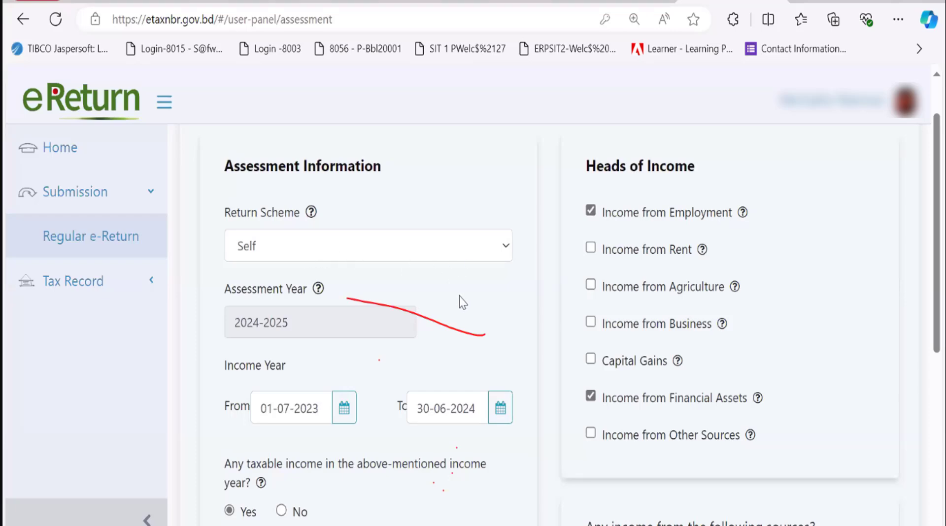
scroll(459, 308, down, 2)
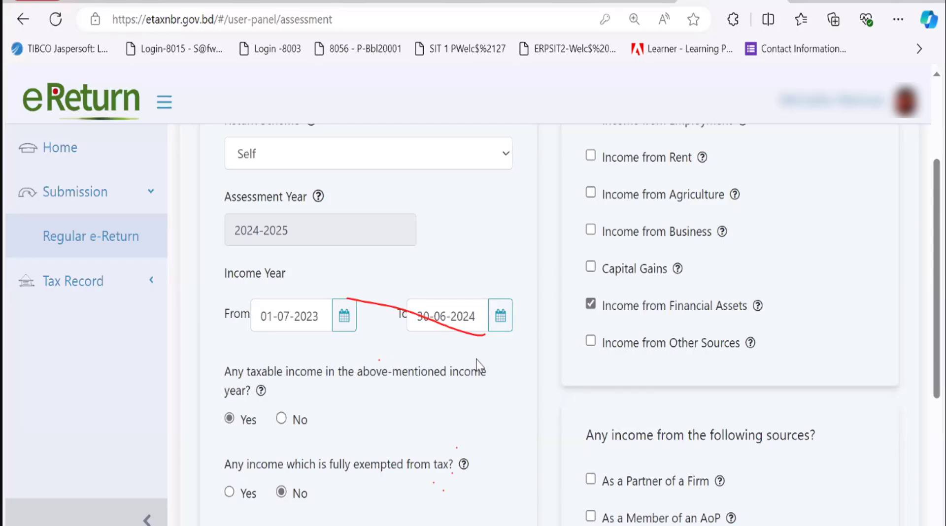
scroll(477, 367, down, 2)
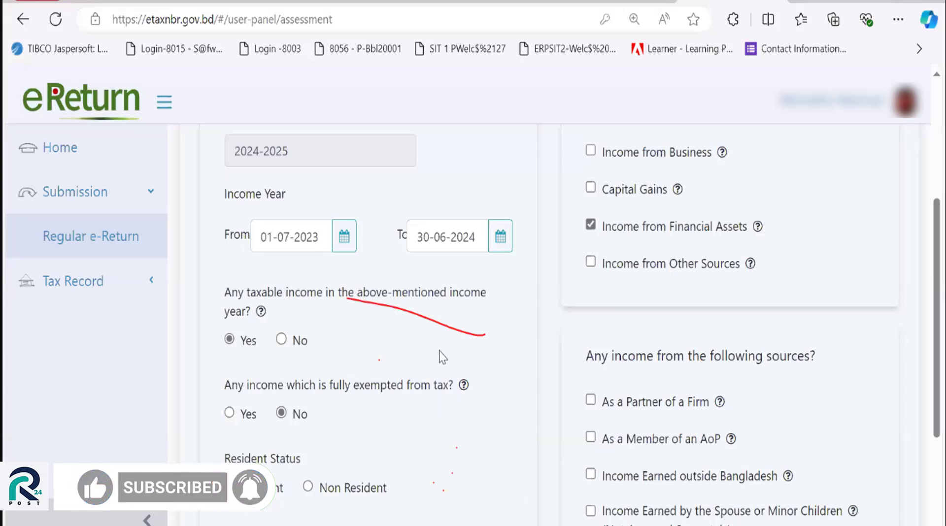
scroll(442, 356, down, 2)
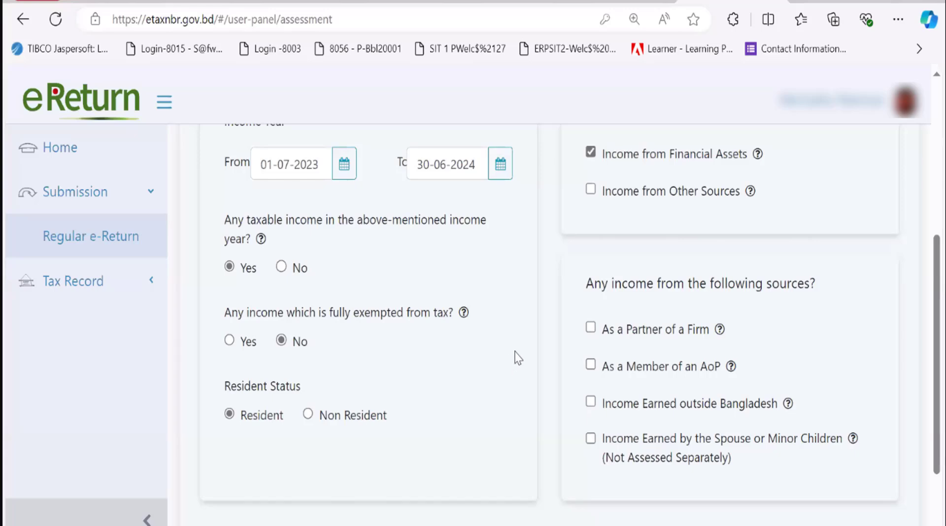
scroll(518, 357, up, 5)
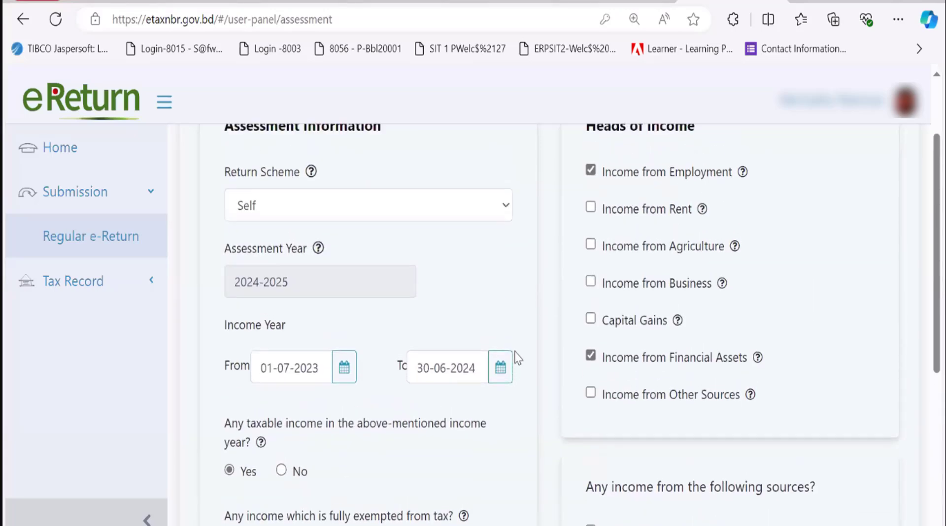
scroll(518, 357, up, 1)
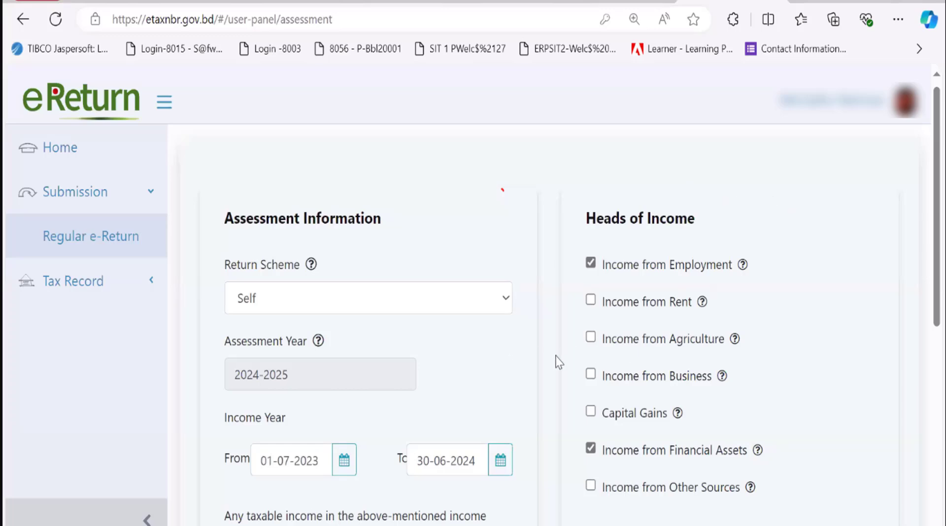
Save the assessment form as a draft, then continue to Additional Information
scroll(559, 362, down, 2)
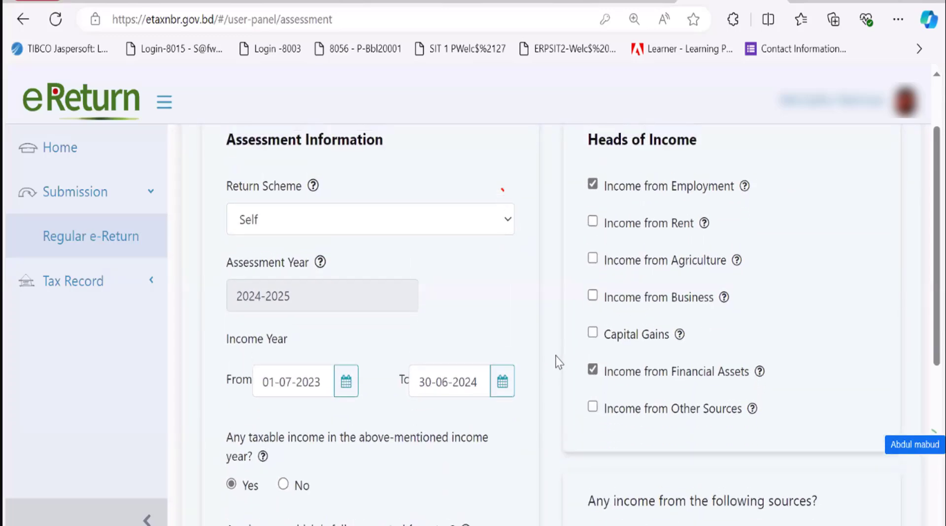
scroll(558, 362, up, 1)
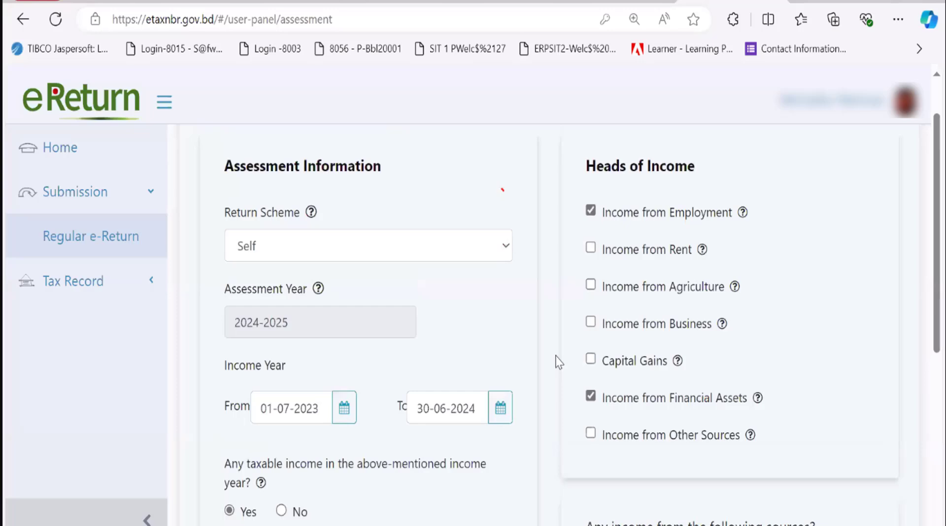
scroll(558, 362, down, 2)
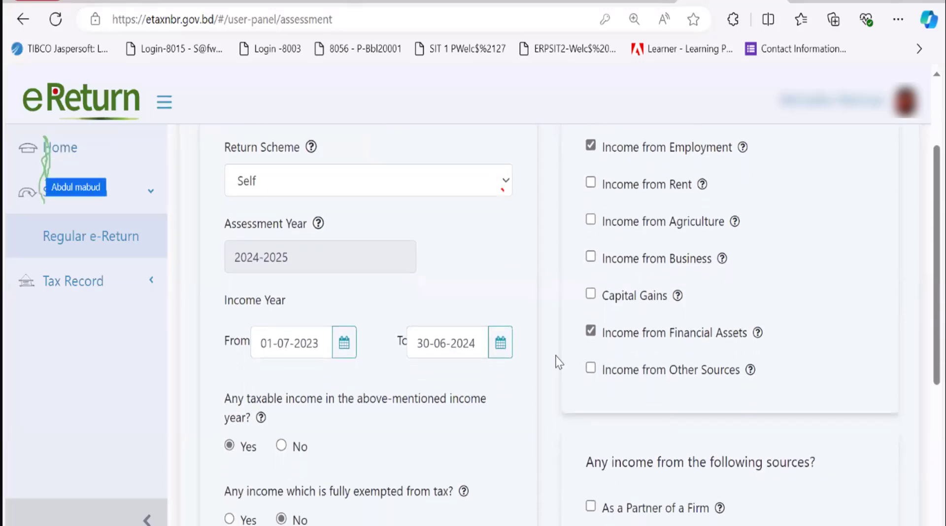
scroll(558, 363, down, 1)
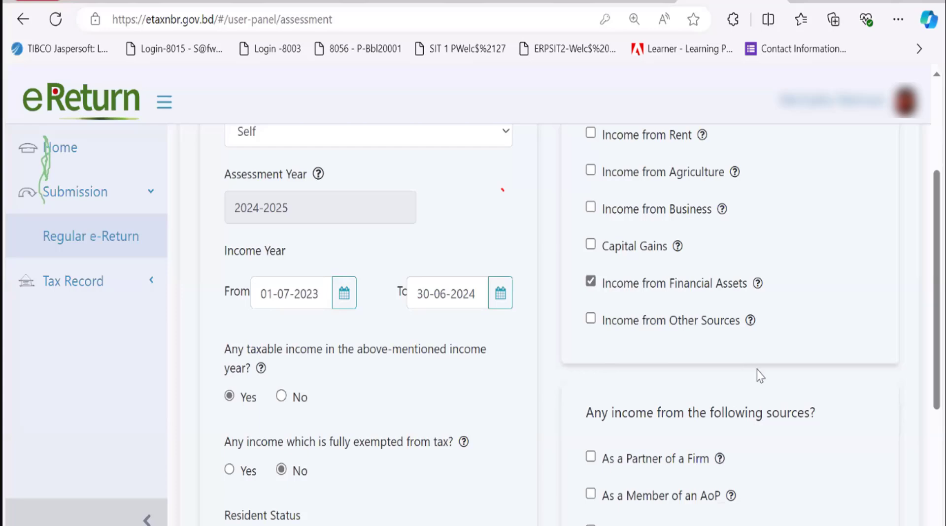
scroll(757, 370, down, 1)
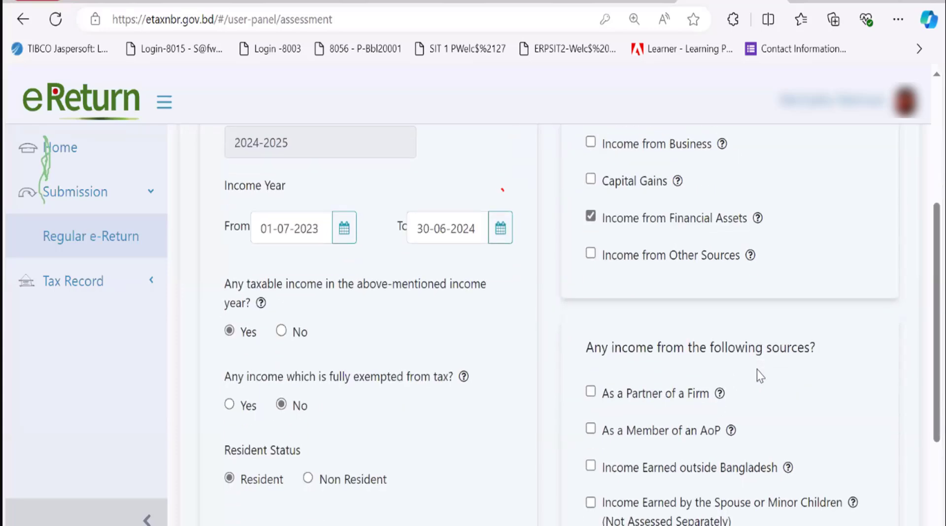
scroll(757, 370, up, 2)
scroll(757, 371, down, 1)
scroll(757, 371, down, 2)
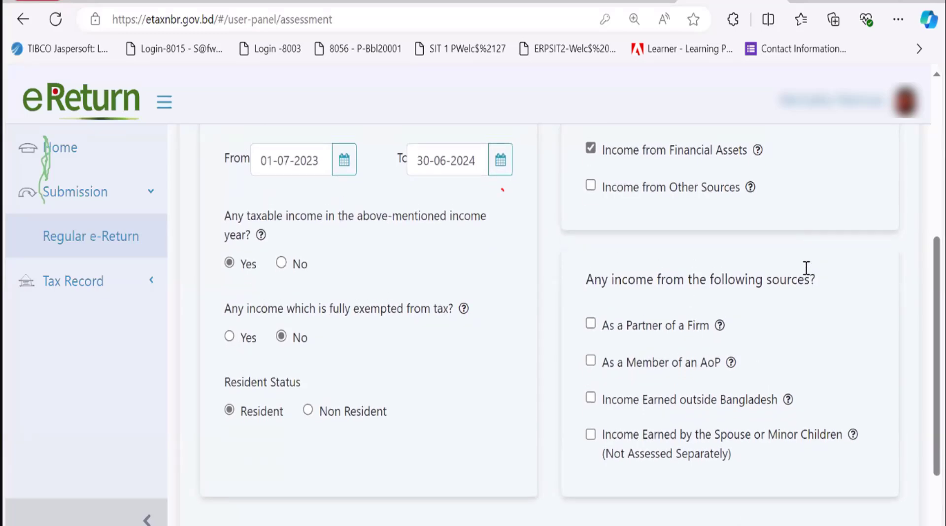
scroll(807, 271, up, 4)
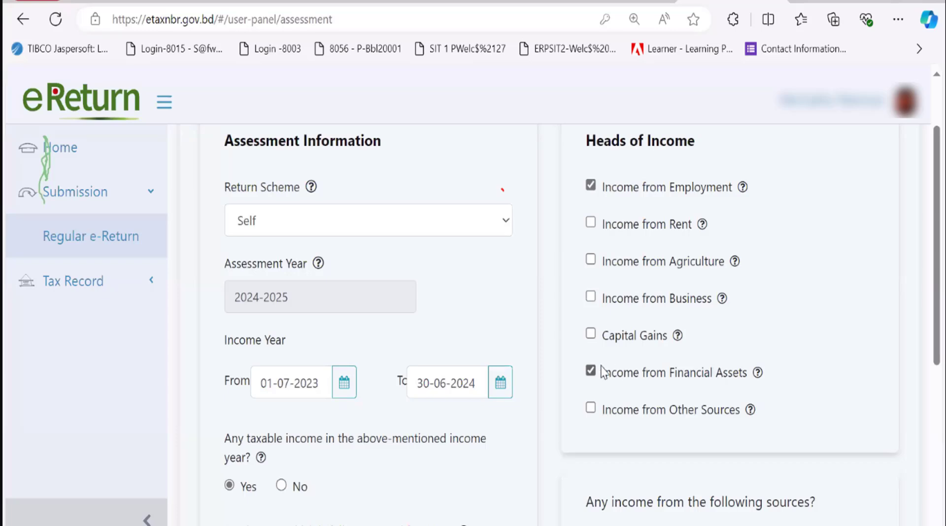
scroll(564, 373, down, 7)
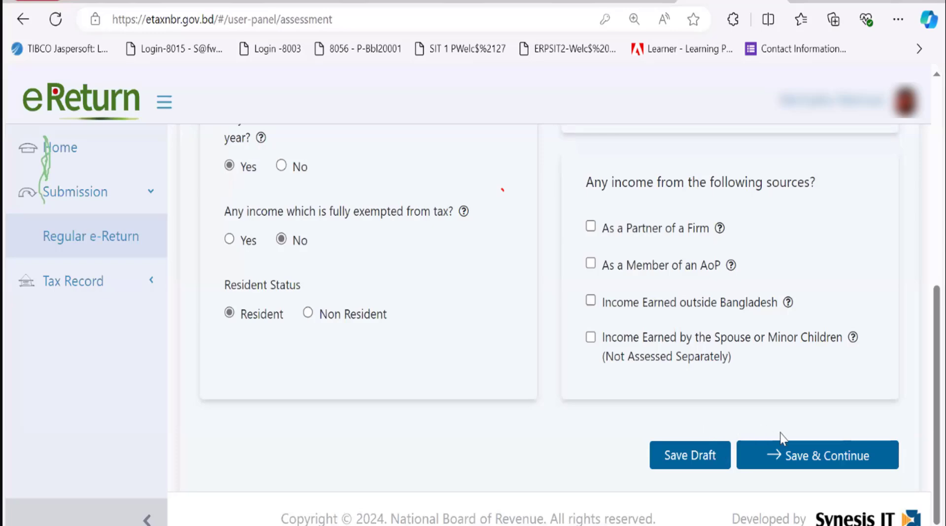
click(688, 465)
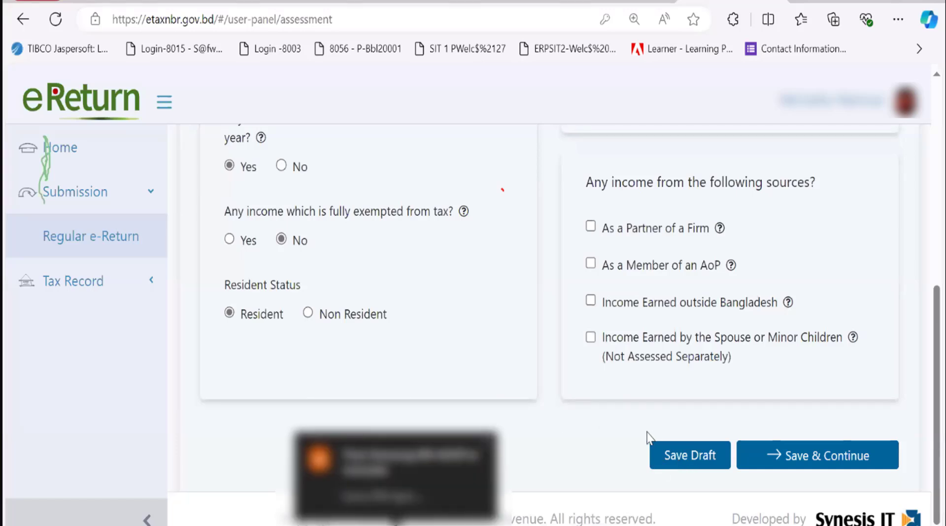
click(793, 456)
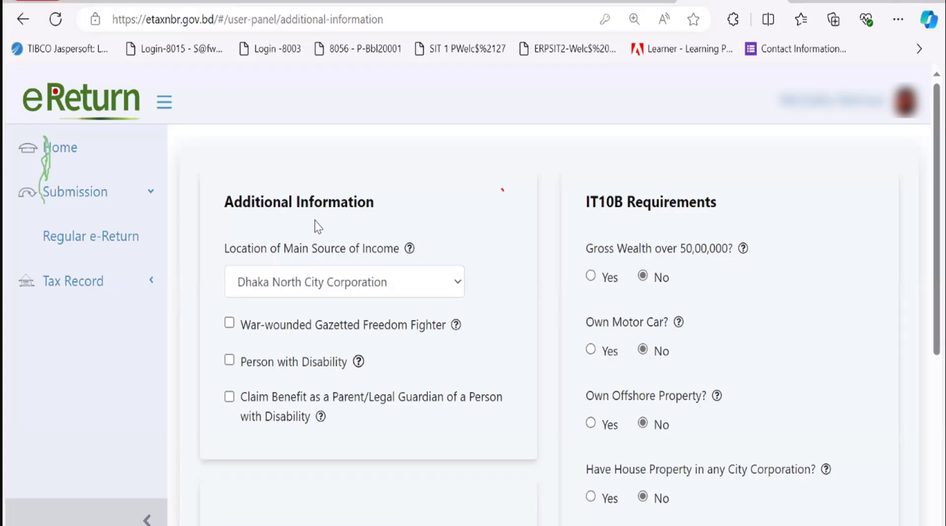
click(335, 282)
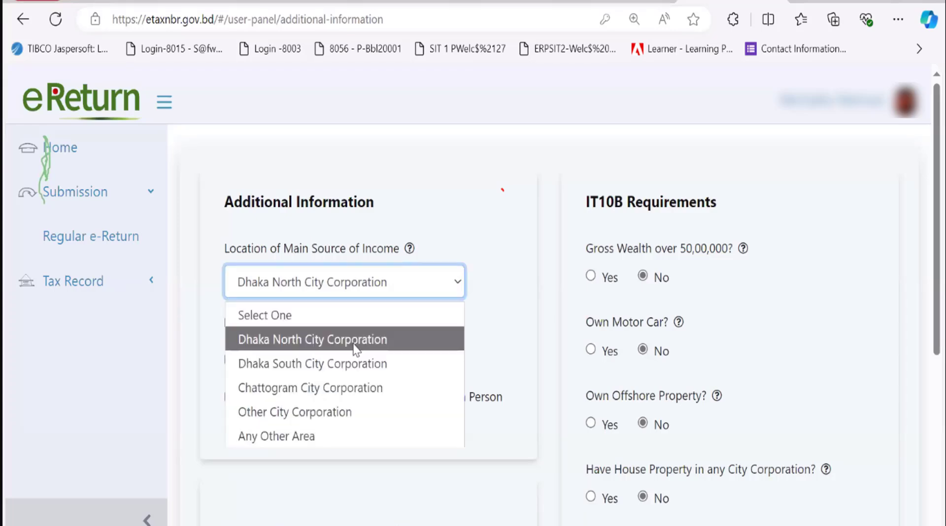
click(355, 349)
click(502, 275)
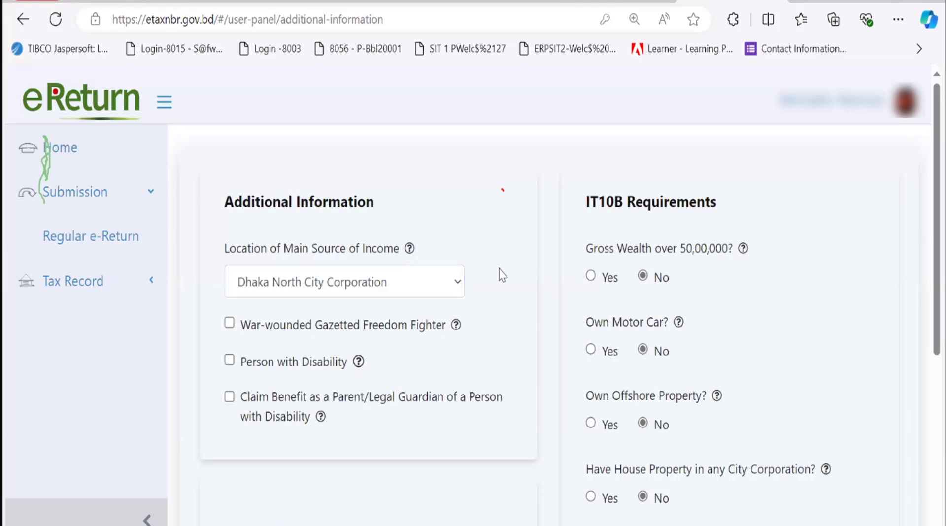
scroll(502, 274, down, 3)
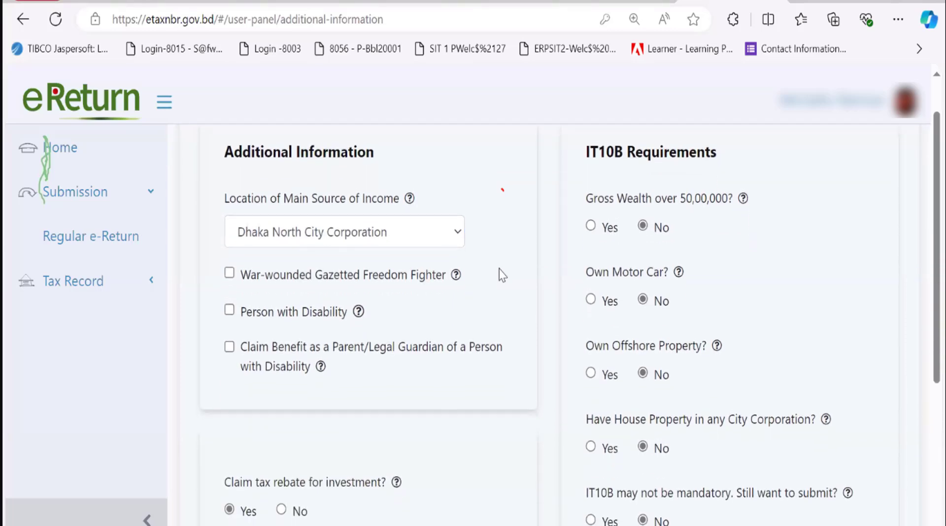
click(439, 208)
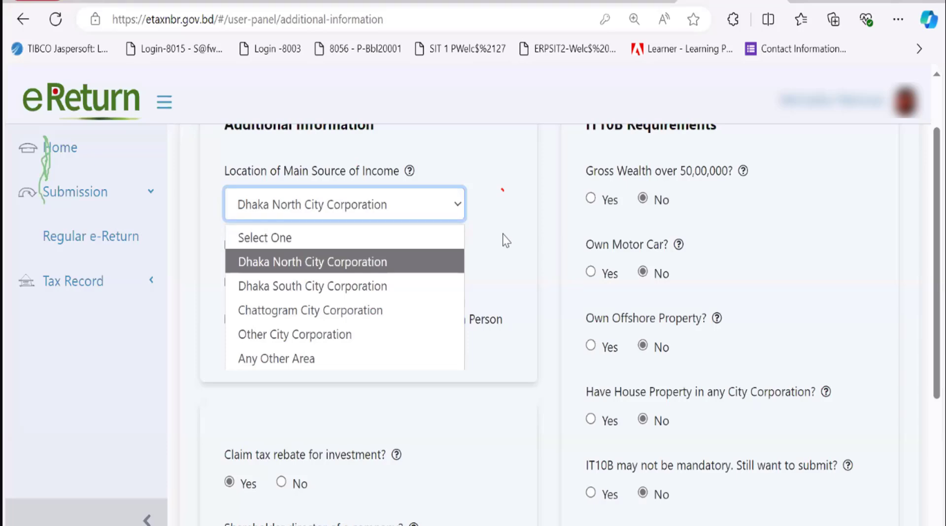
click(495, 270)
scroll(492, 273, down, 3)
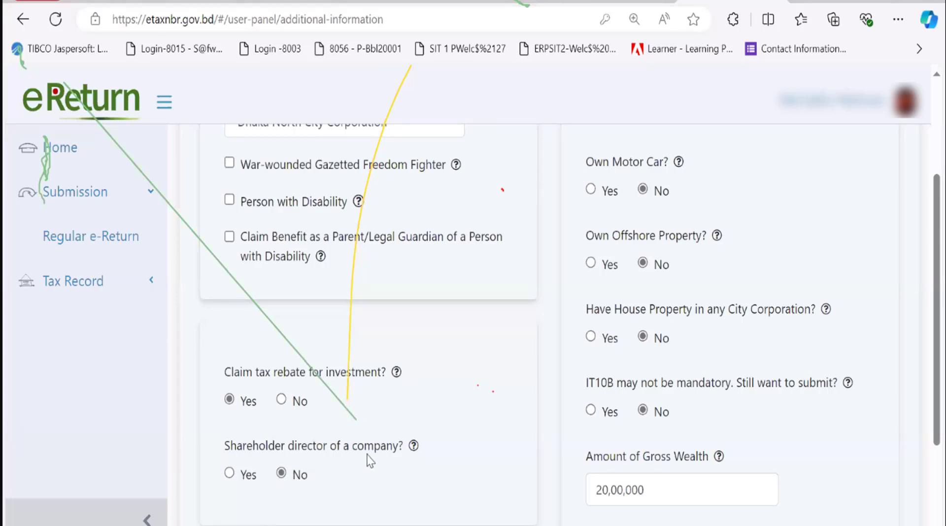
scroll(472, 373, up, 3)
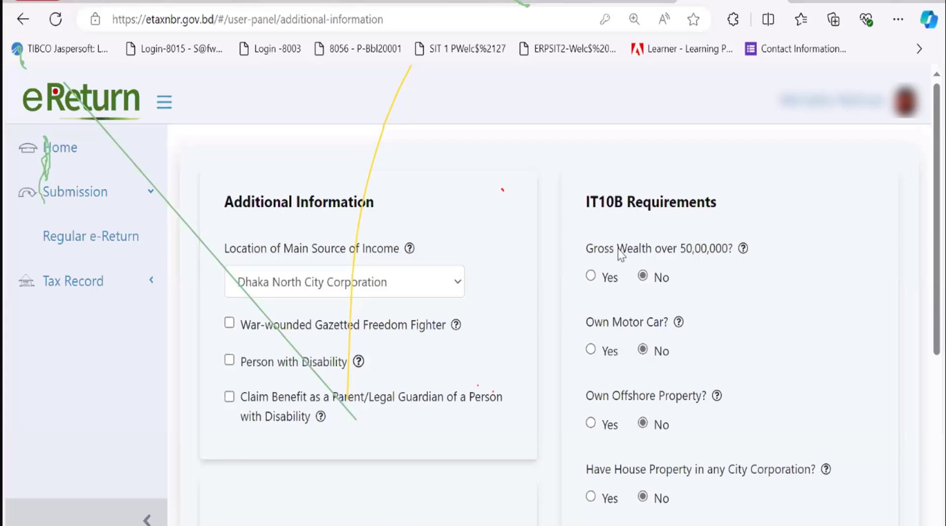
scroll(765, 275, down, 1)
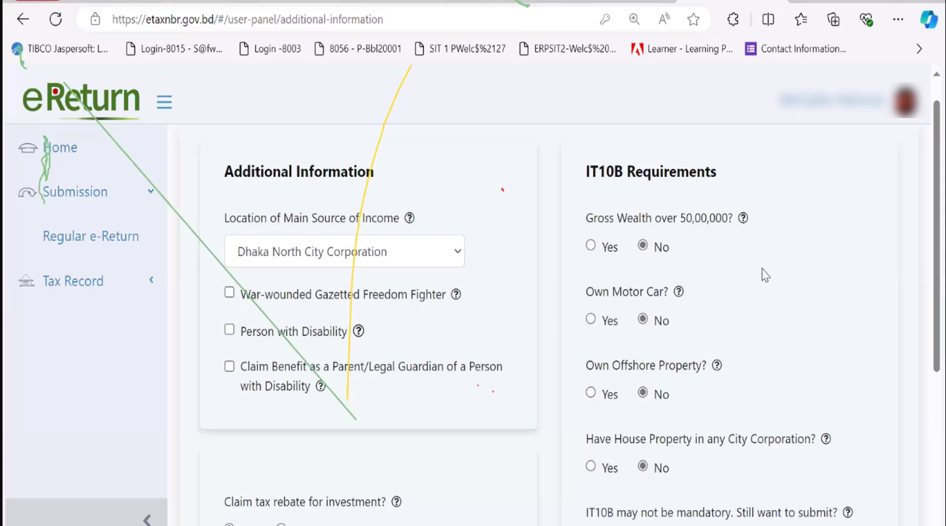
scroll(765, 275, down, 1)
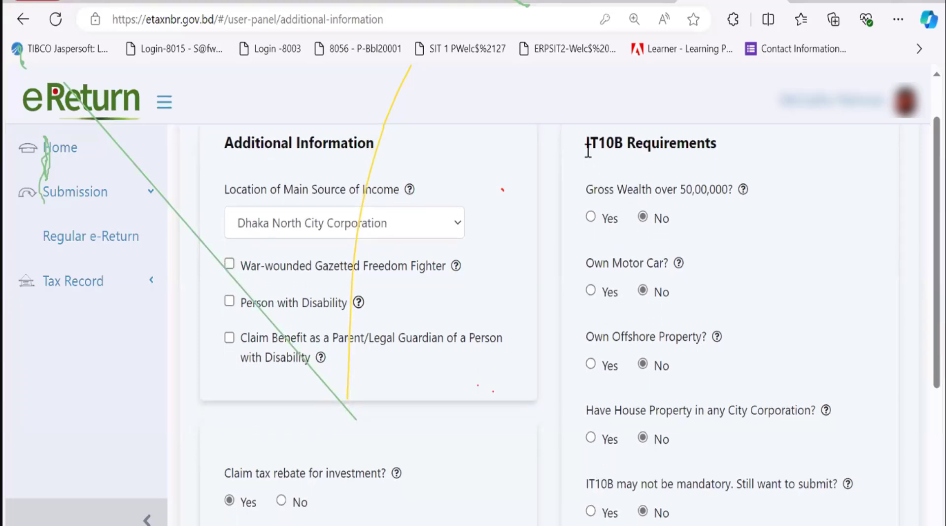
drag(588, 143, 727, 144)
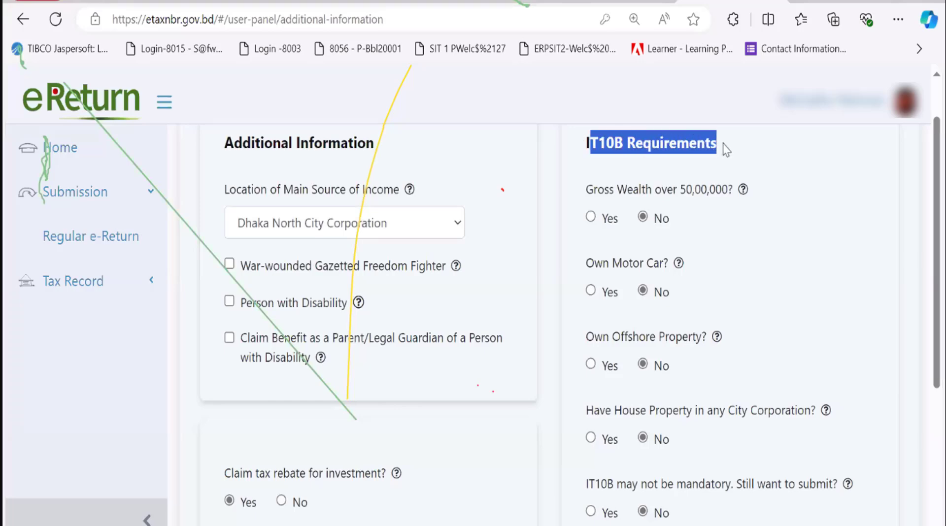
click(604, 148)
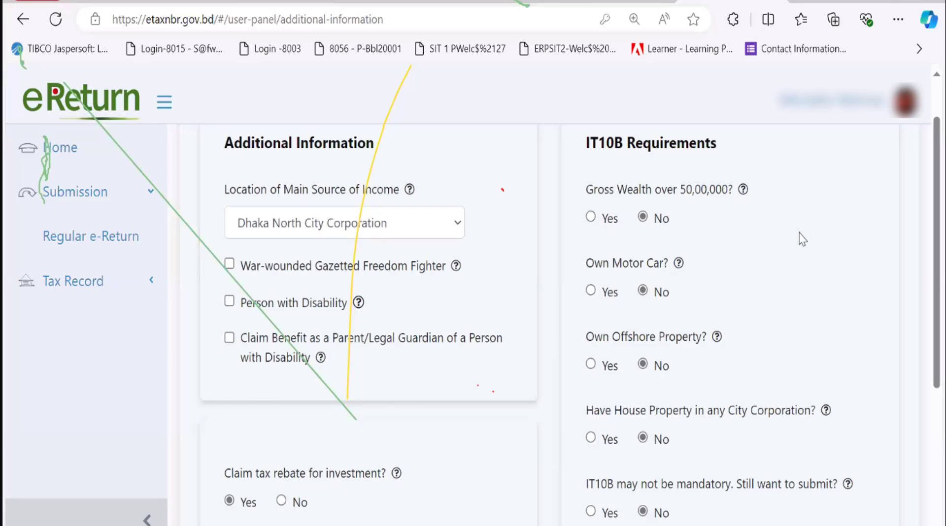
scroll(802, 240, down, 2)
scroll(802, 240, up, 1)
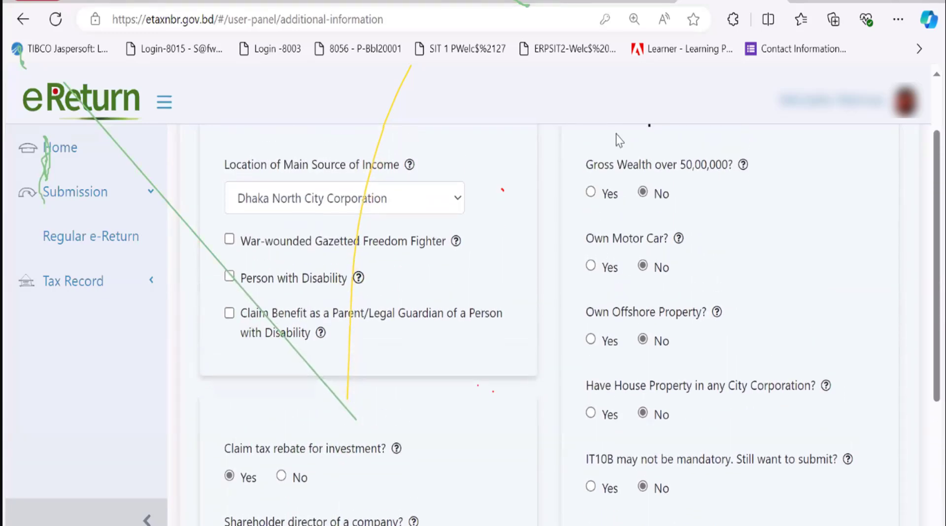
scroll(624, 190, up, 1)
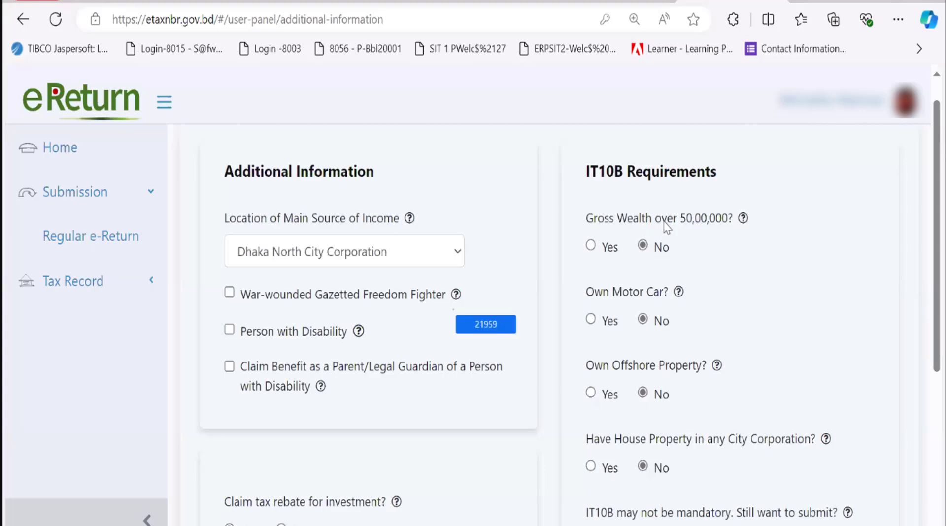
scroll(784, 256, down, 1)
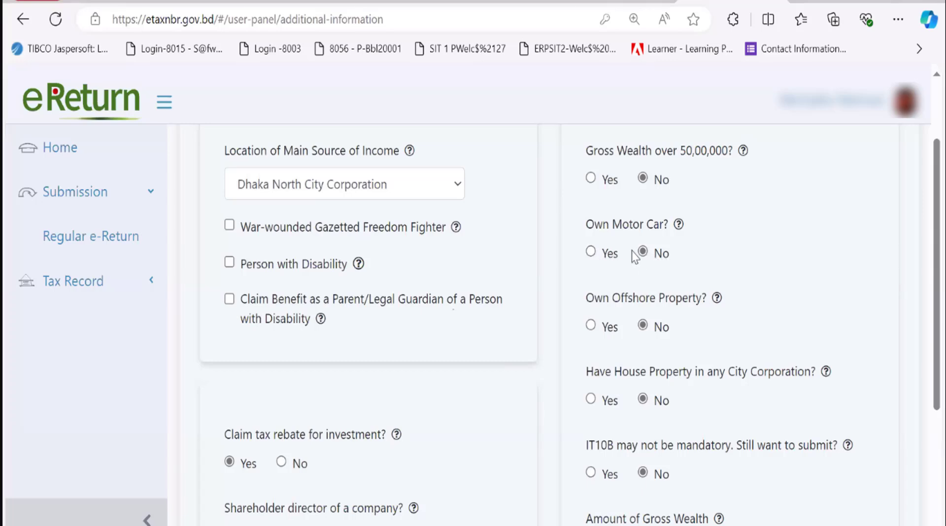
scroll(685, 296, down, 2)
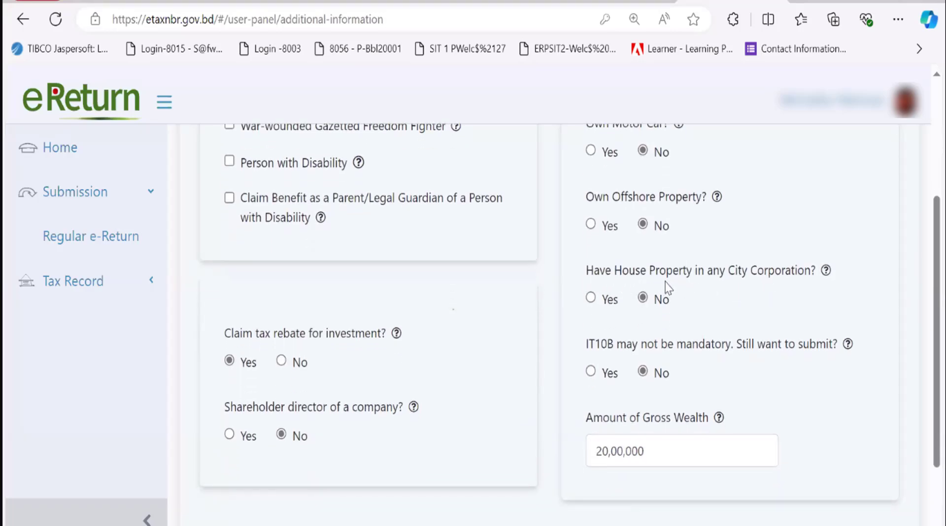
scroll(711, 296, down, 2)
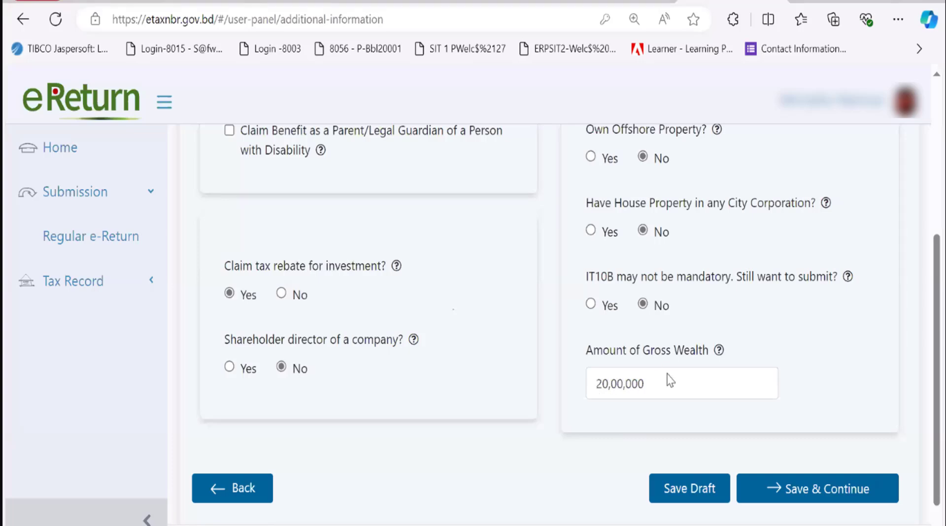
scroll(690, 290, up, 3)
scroll(690, 291, down, 4)
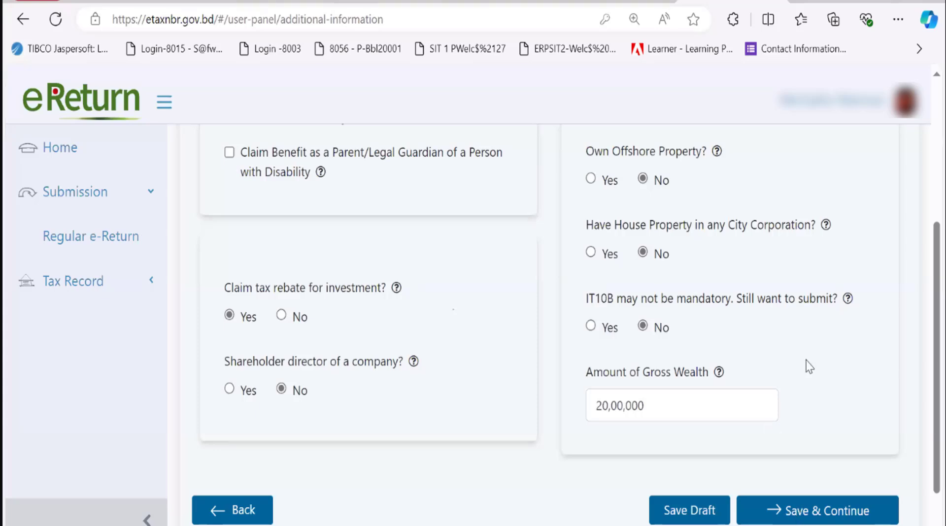
scroll(810, 368, up, 3)
scroll(809, 367, down, 2)
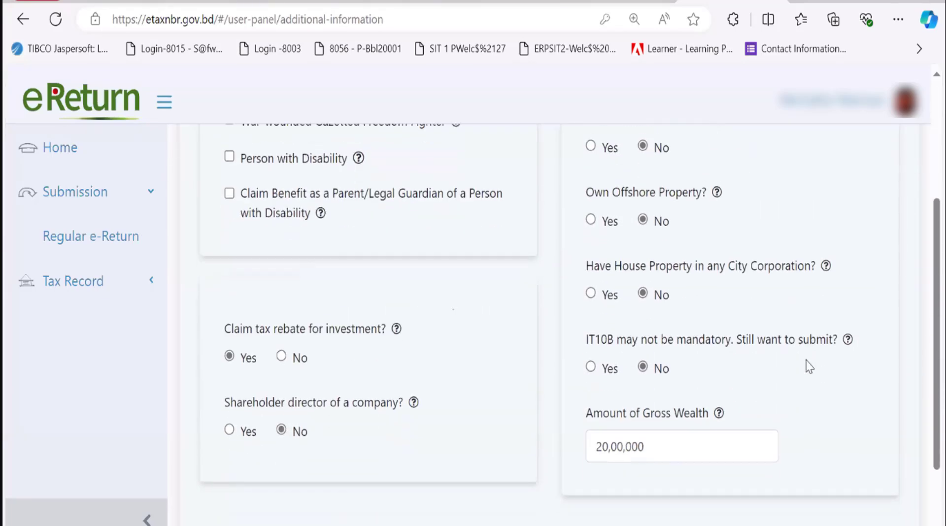
scroll(809, 367, down, 2)
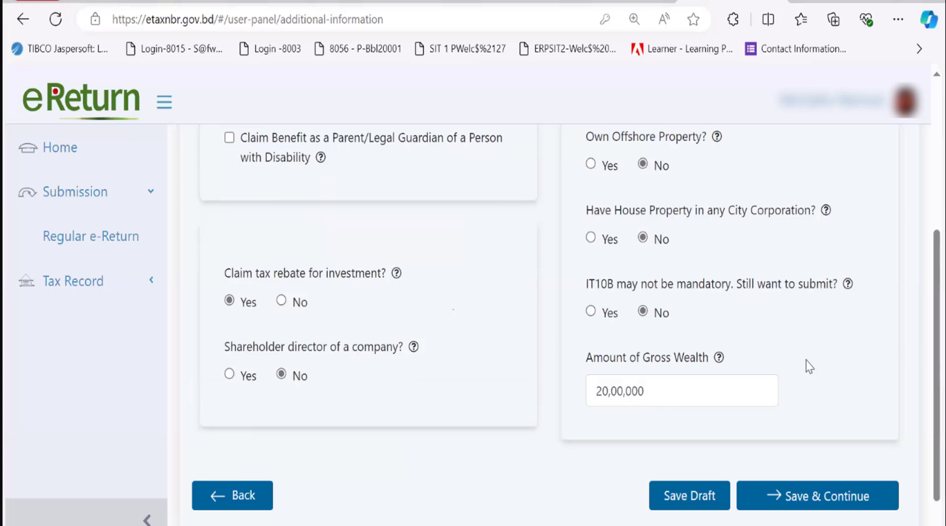
Save the Additional Information page and proceed to the Income from Employment details
click(770, 498)
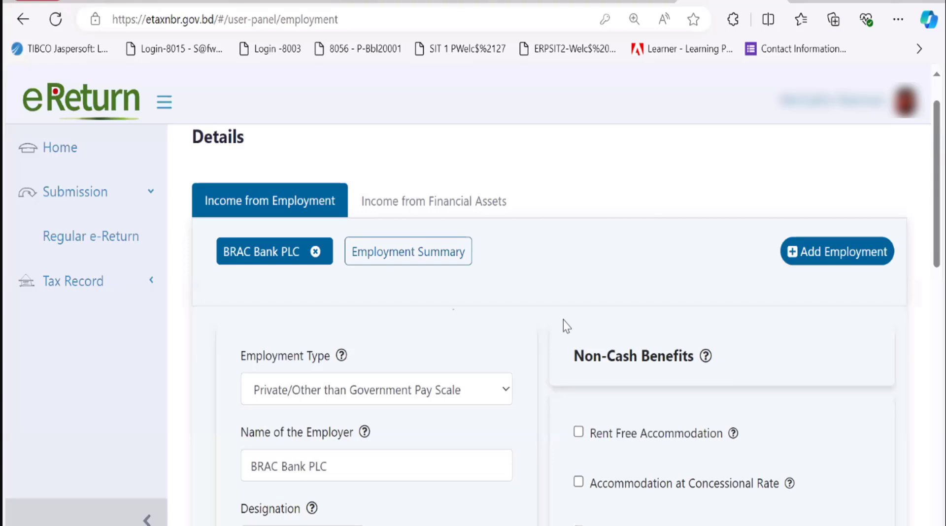
scroll(539, 351, up, 2)
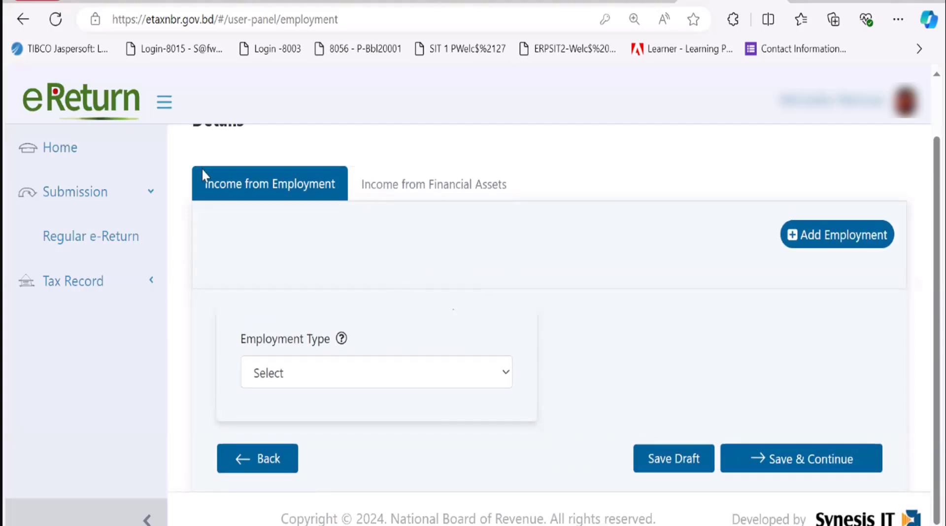
Set Employment Type to Private/Other than Government Pay Scale and select the Basic Salary field
click(427, 377)
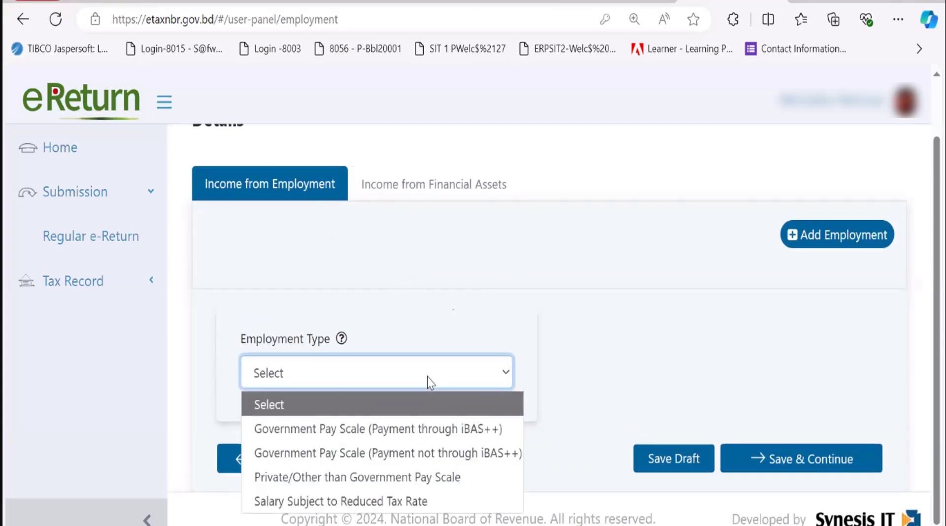
click(346, 478)
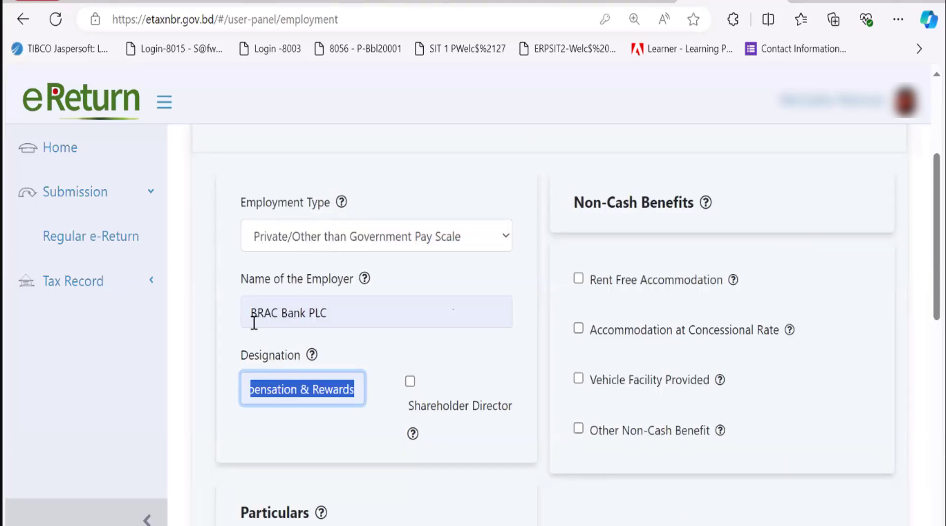
scroll(324, 431, down, 5)
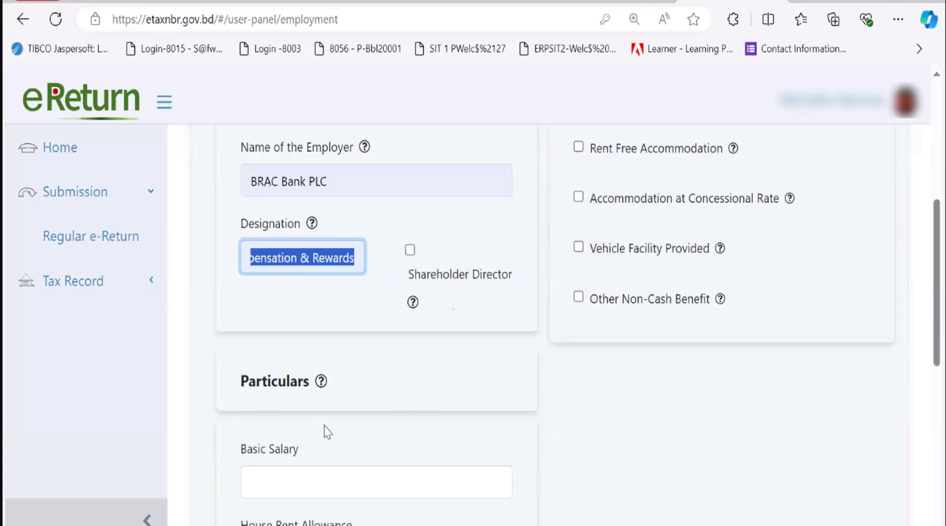
click(326, 373)
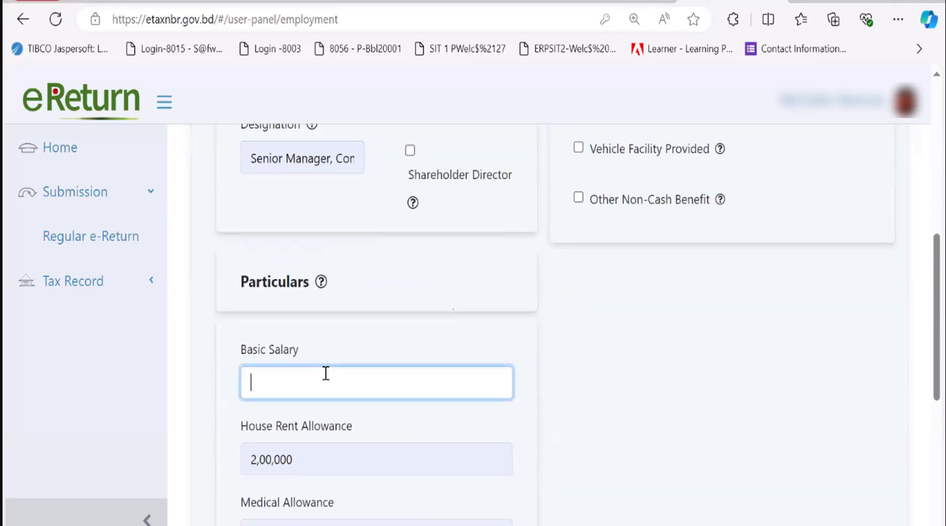
scroll(326, 373, down, 5)
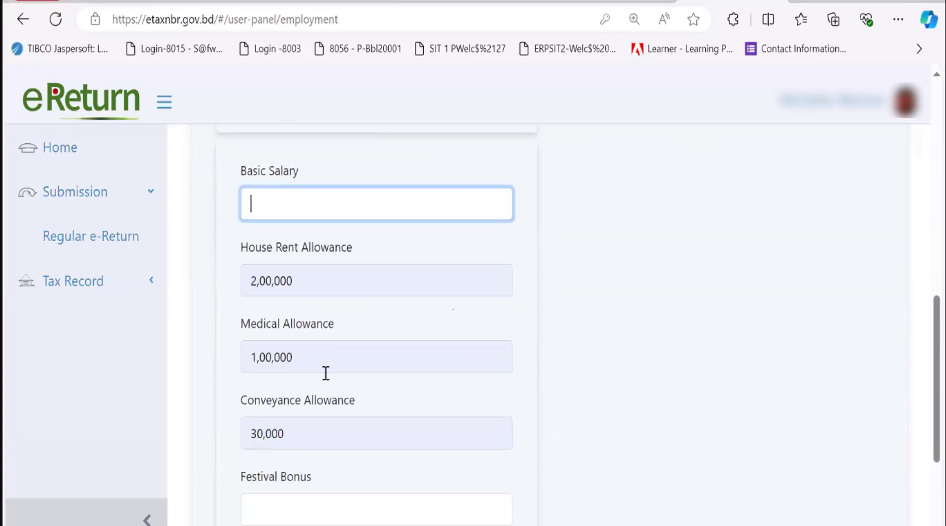
scroll(326, 373, up, 1)
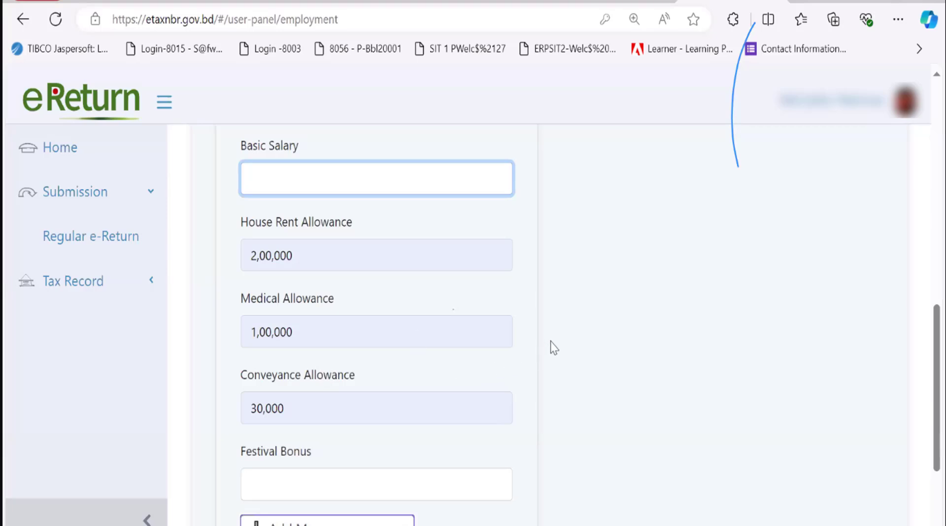
scroll(553, 347, up, 2)
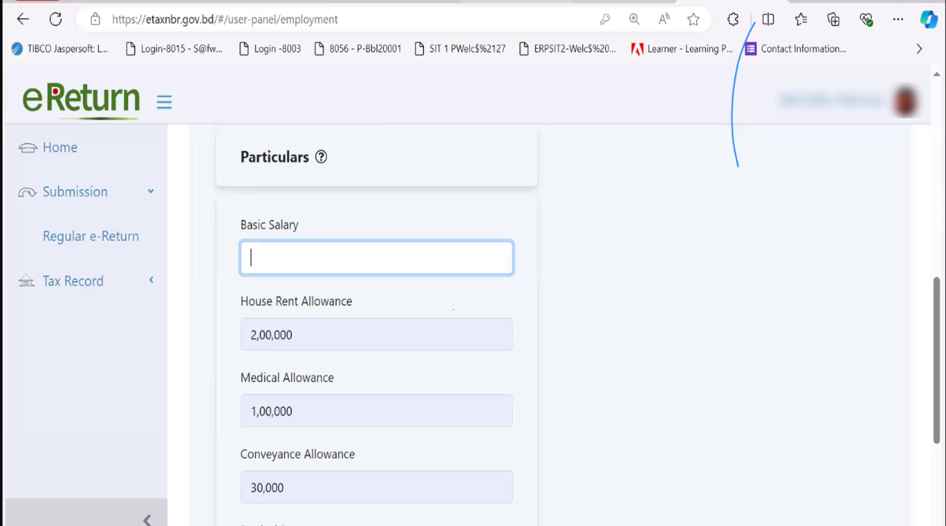
click(515, 2)
scroll(528, 326, up, 5)
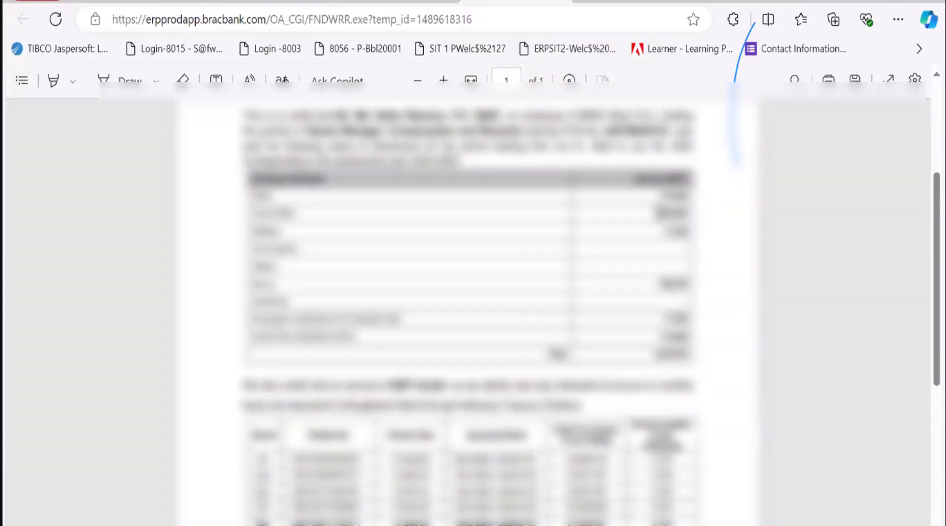
scroll(636, 360, down, 1)
scroll(635, 363, down, 1)
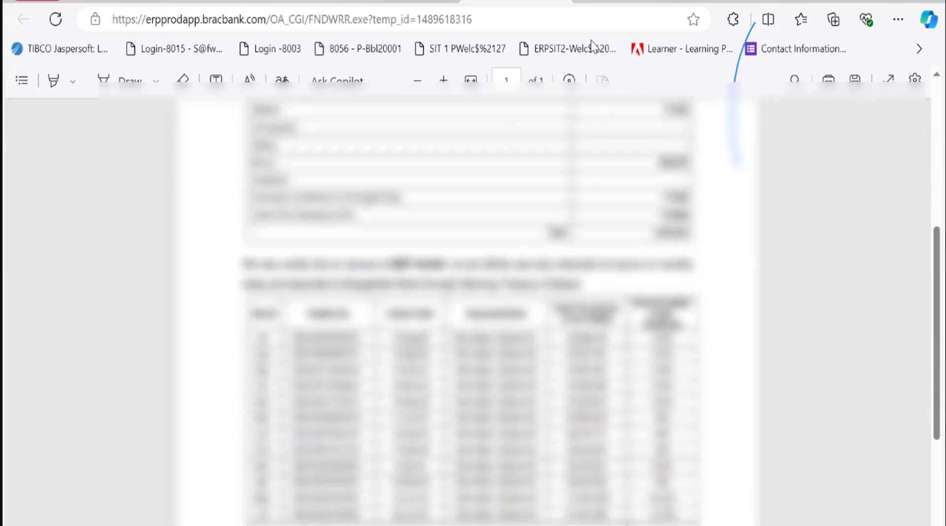
click(725, 2)
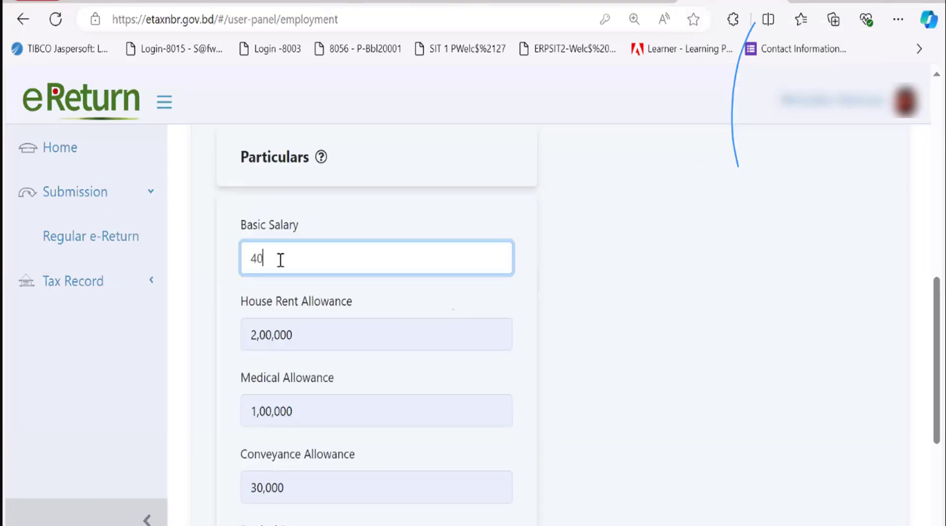
Enter Basic Salary 4,00,000 and Festival Bonus 80,000 in the employment particulars
text(0000)
scroll(281, 260, up, 2)
scroll(281, 260, down, 3)
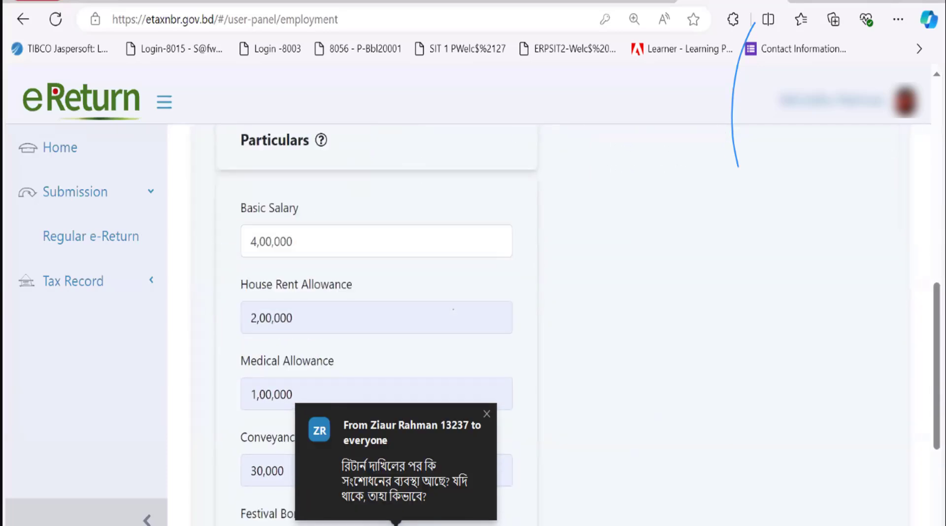
scroll(365, 433, down, 3)
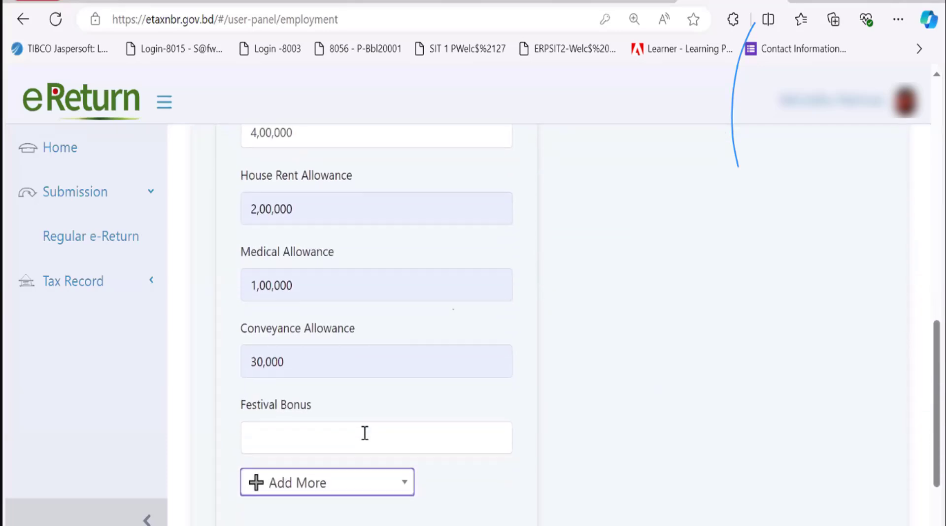
click(319, 441)
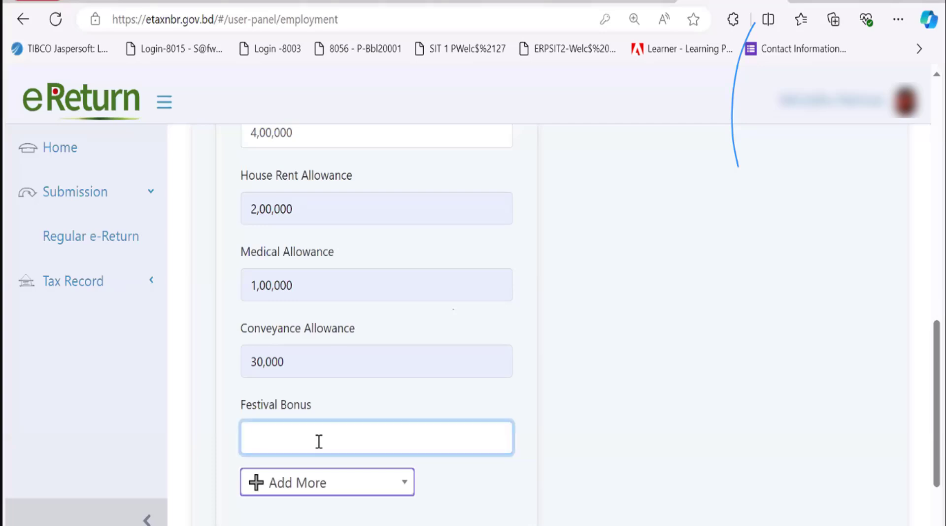
text(80,000)
scroll(602, 375, down, 1)
click(585, 372)
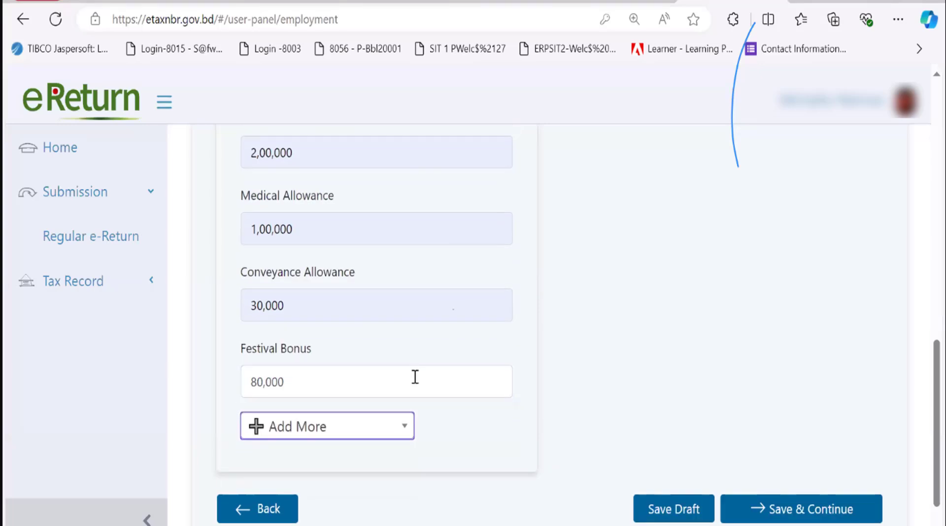
scroll(415, 377, down, 1)
scroll(415, 377, up, 4)
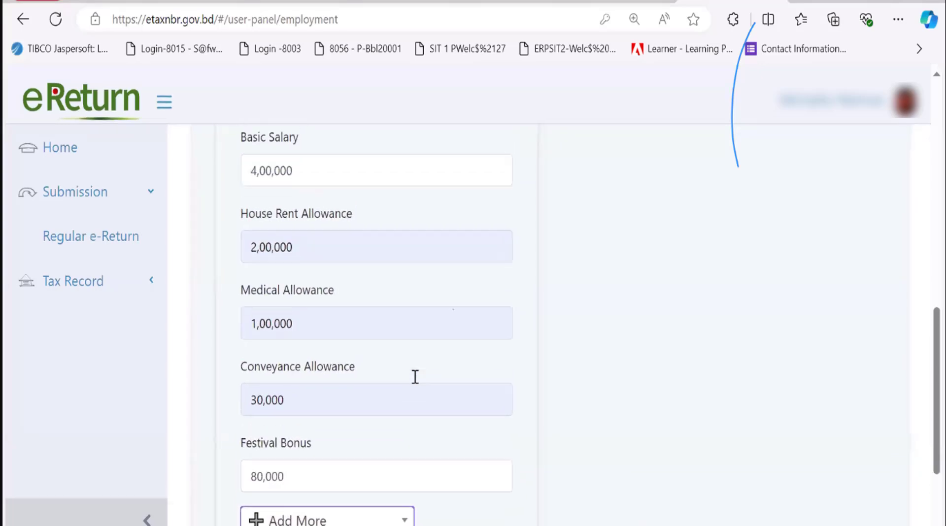
scroll(415, 377, down, 3)
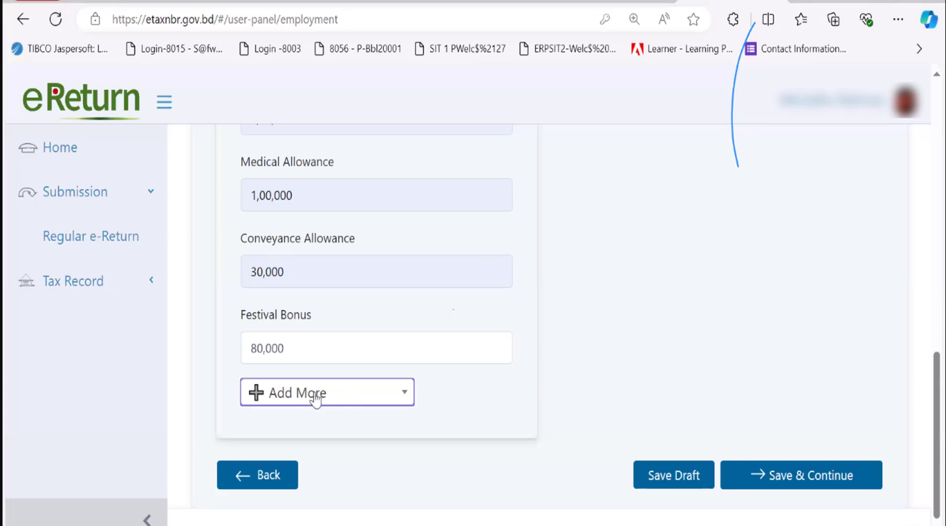
Add an Other Bonus line to the salary with 1,00,000
click(337, 401)
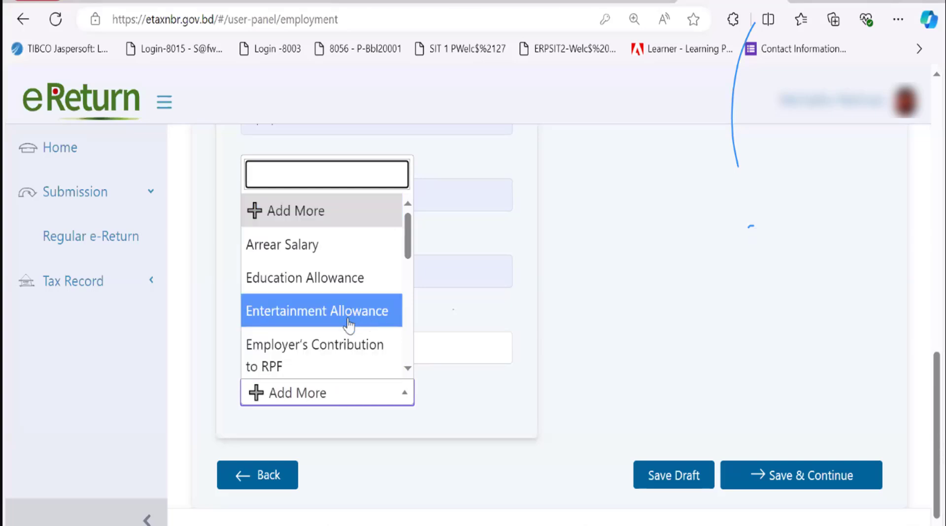
scroll(326, 351, down, 3)
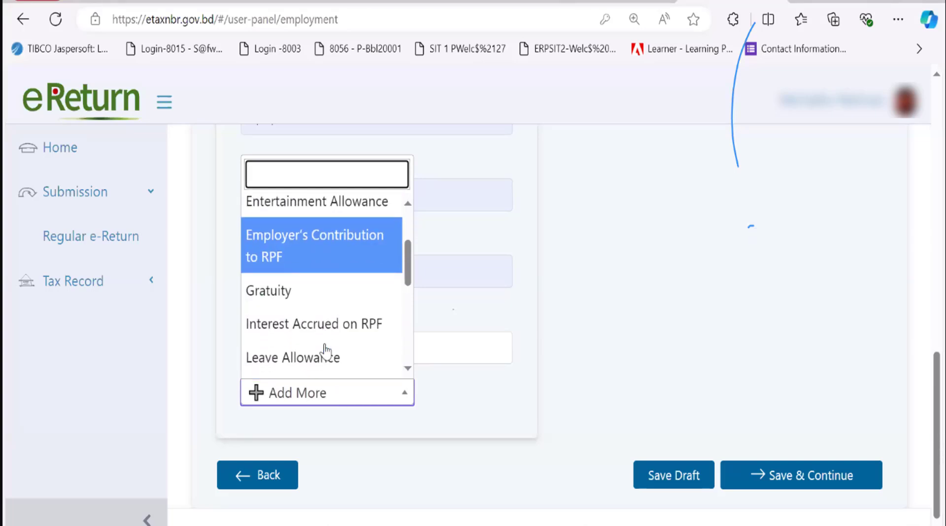
scroll(342, 311, down, 5)
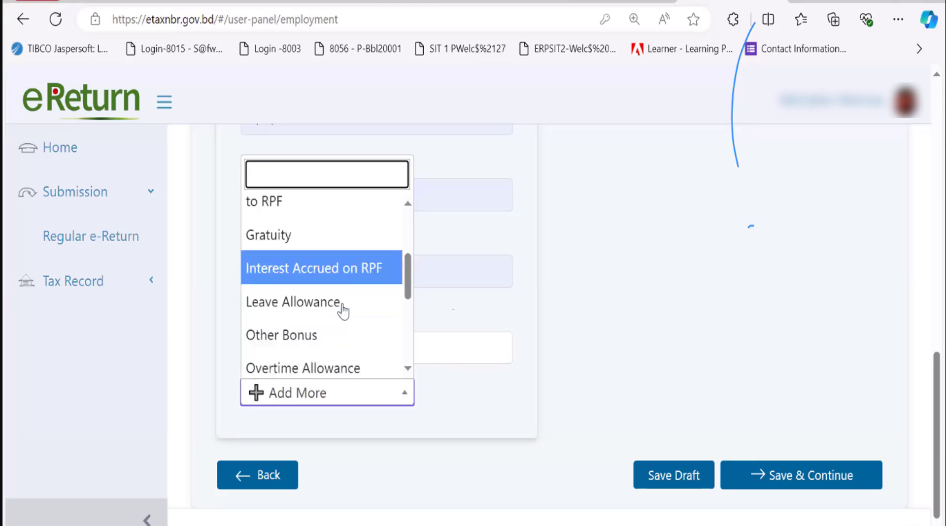
scroll(343, 311, down, 3)
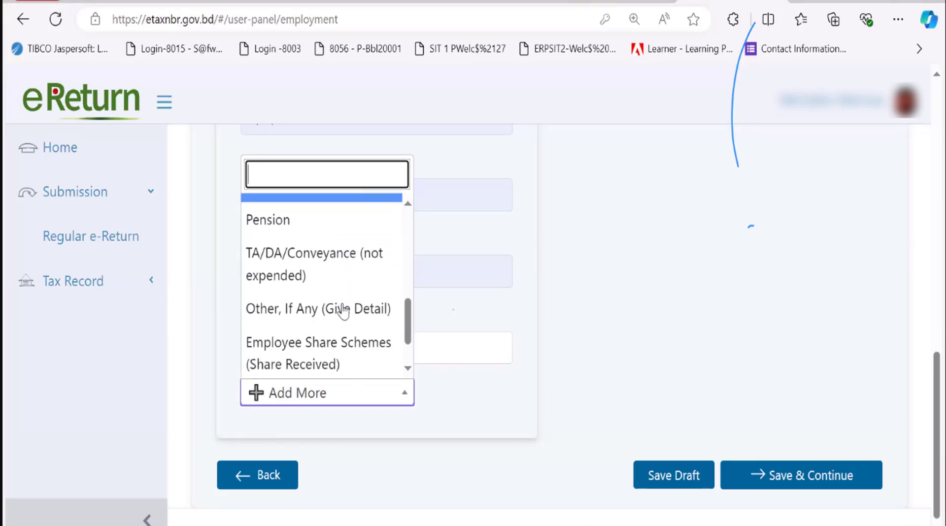
scroll(344, 310, up, 4)
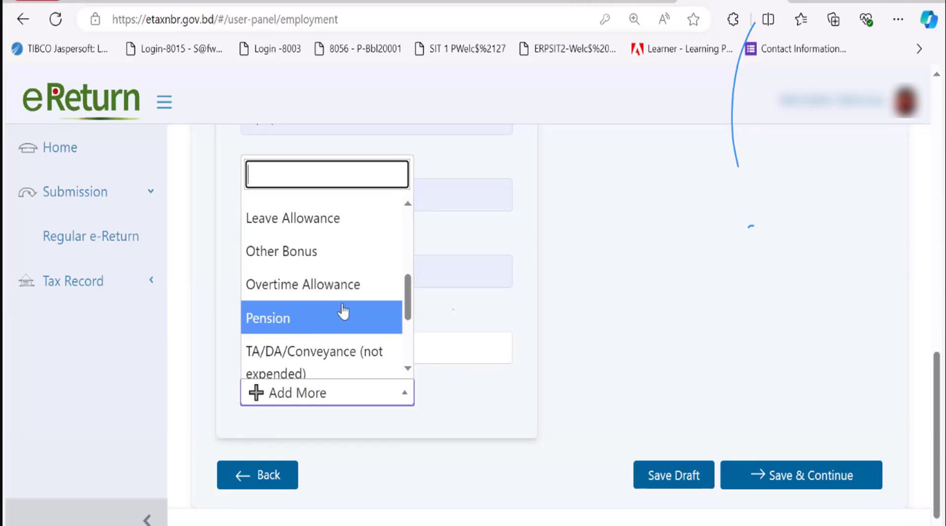
scroll(344, 311, up, 1)
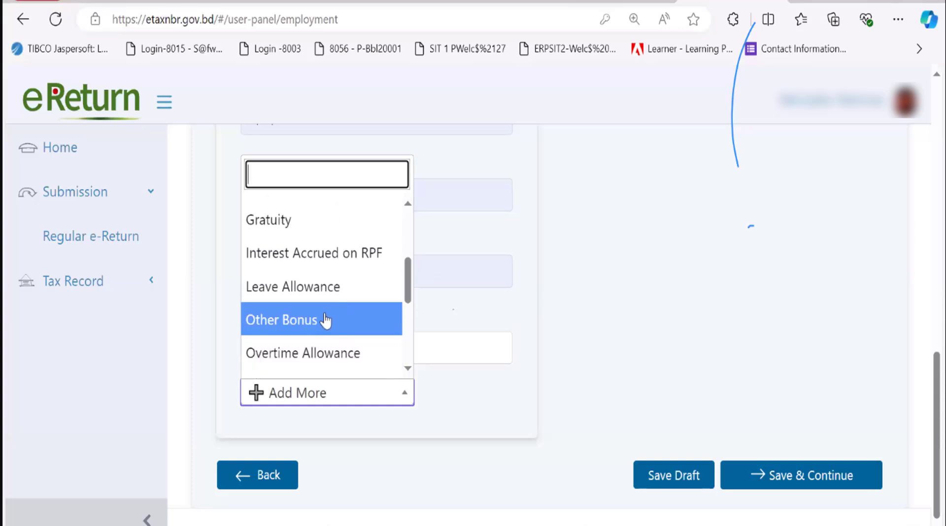
click(325, 320)
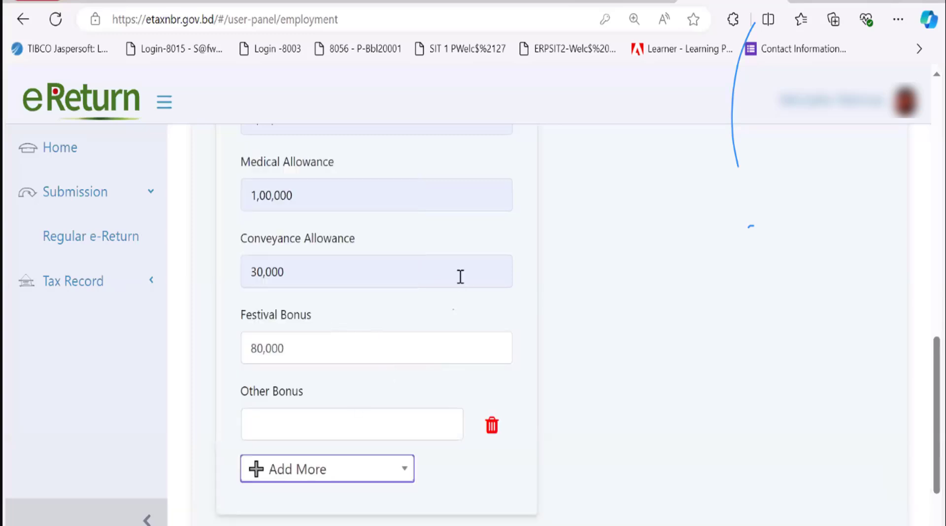
scroll(461, 277, up, 4)
scroll(468, 260, down, 4)
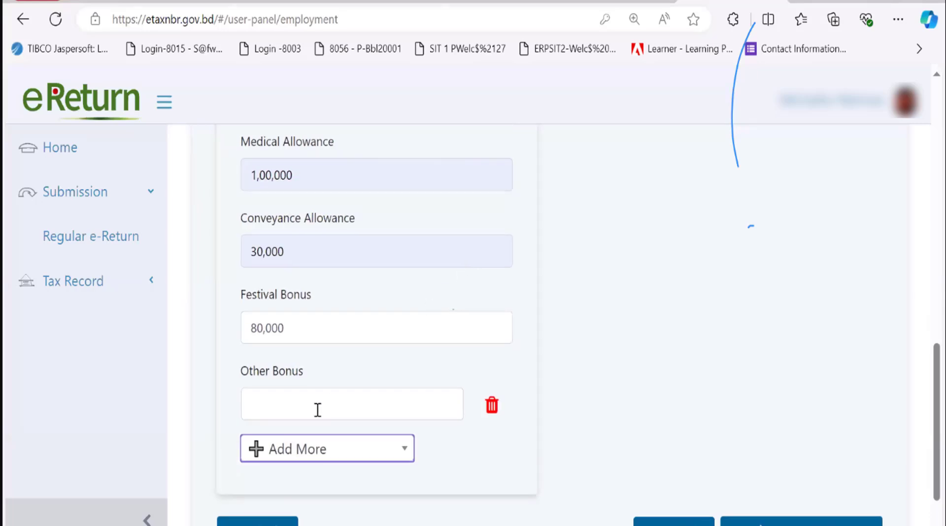
click(318, 410)
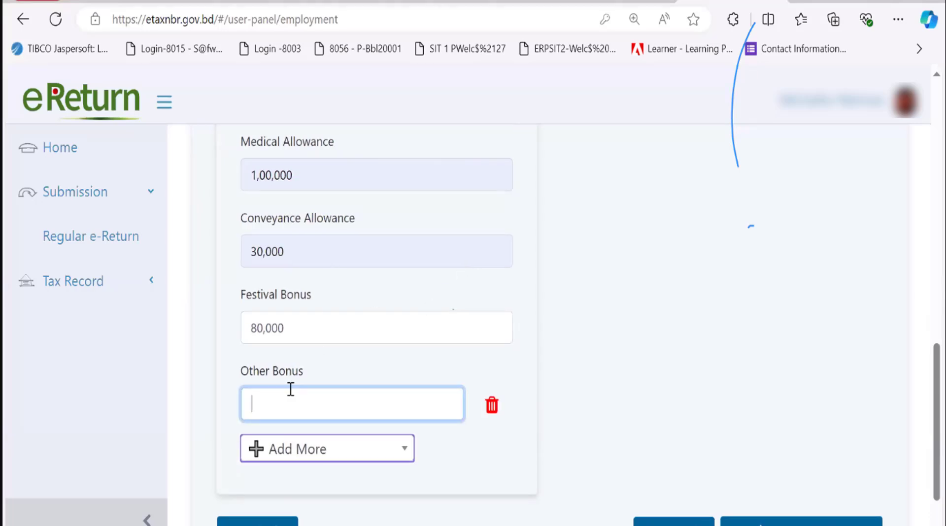
text(1,00,000)
Add an empty Employer's Contribution to RPF line to the salary particulars
click(371, 461)
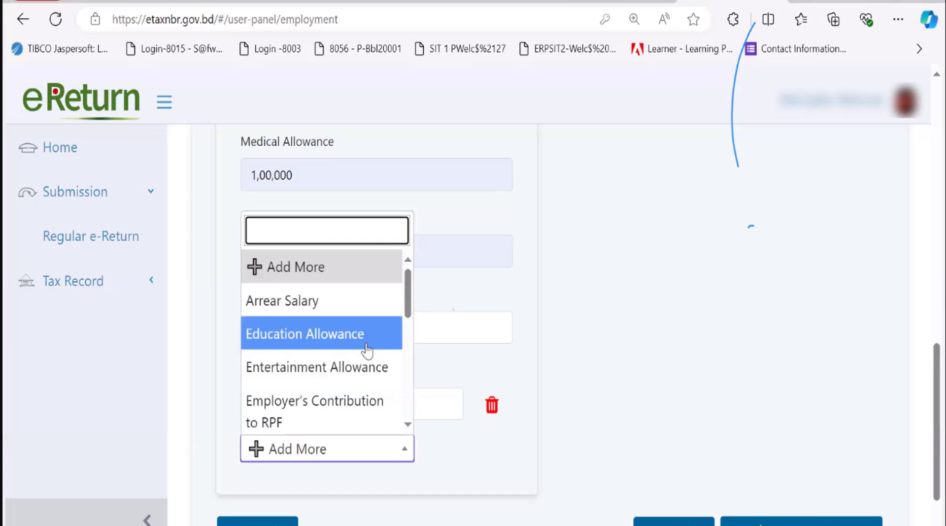
scroll(362, 352, down, 2)
scroll(361, 355, down, 1)
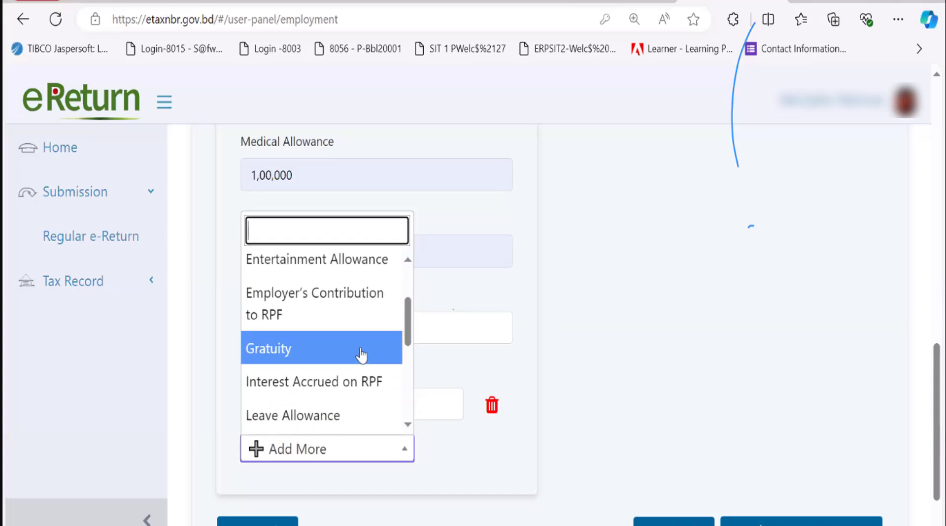
click(323, 311)
scroll(364, 419, down, 3)
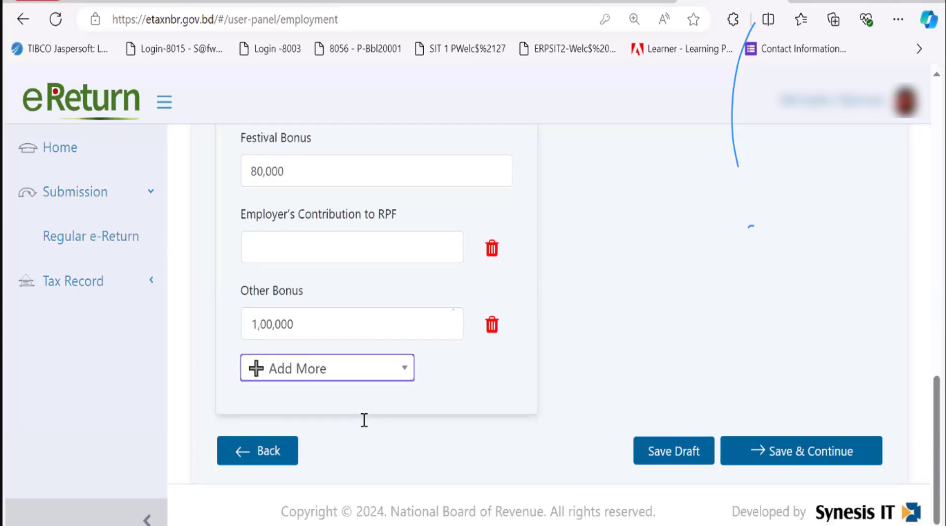
Enter 50,000 as the Employer's Contribution to RPF, correcting a mistyped digit
click(326, 266)
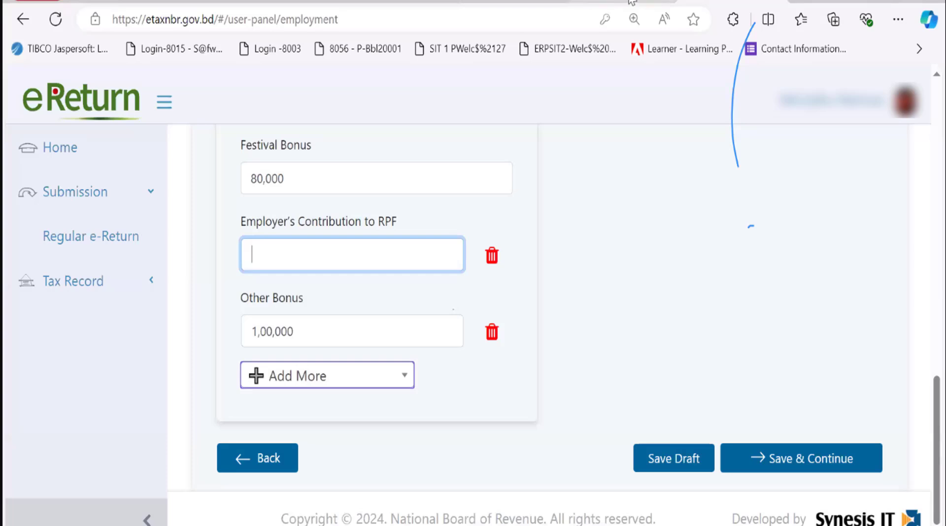
mouse_move(496, 3)
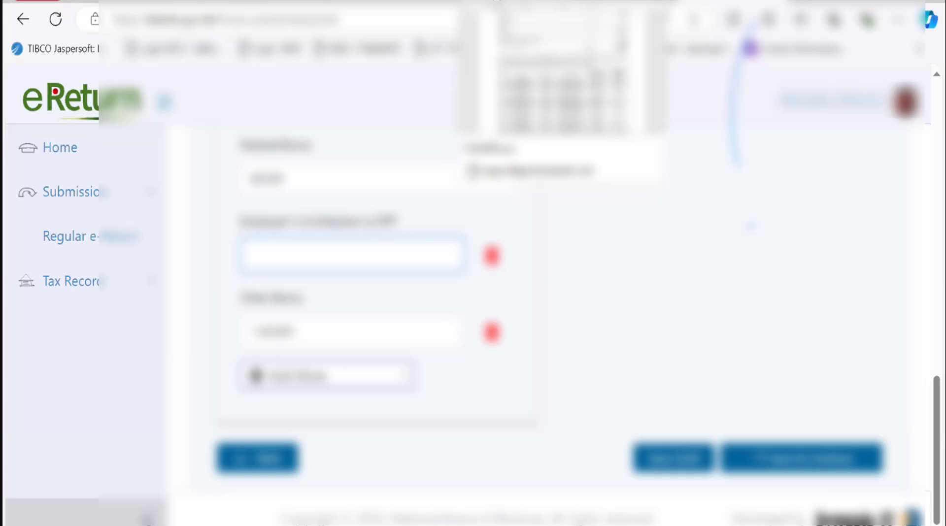
text(72000)
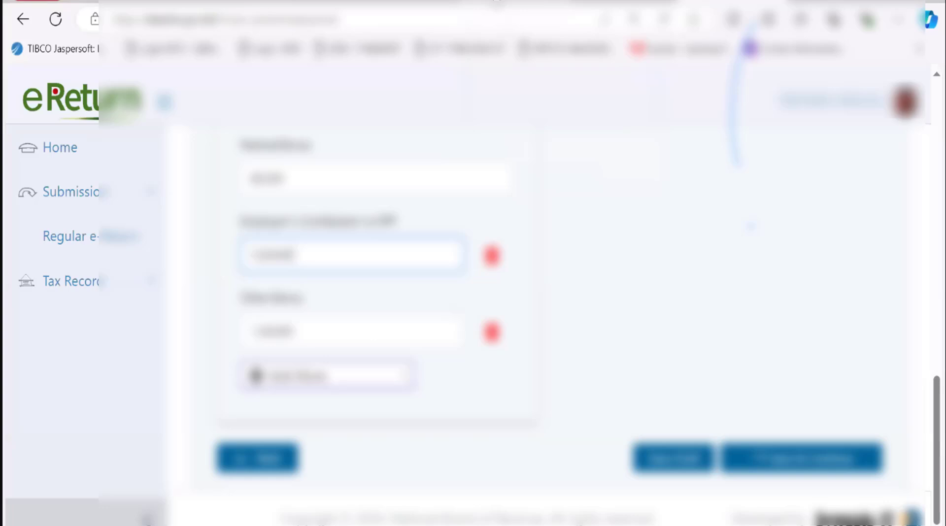
key(BackSpace)
click(616, 301)
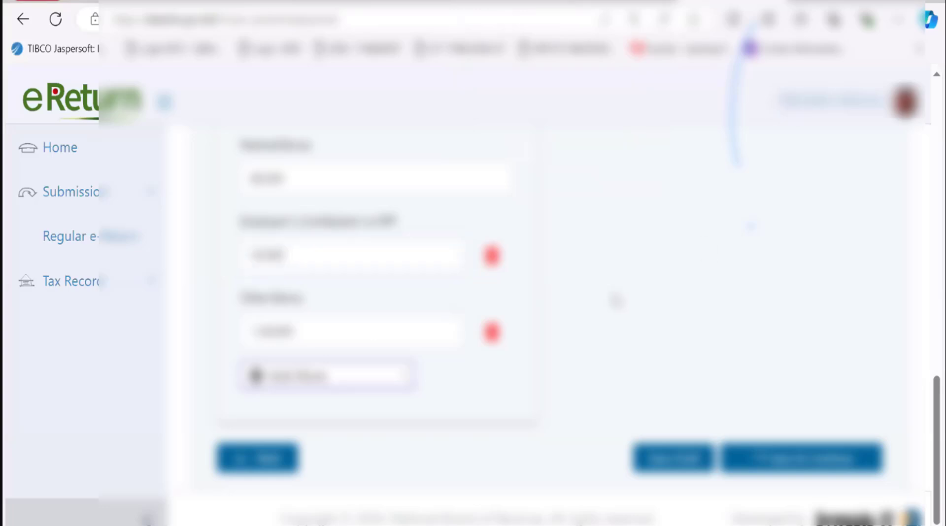
scroll(617, 301, up, 7)
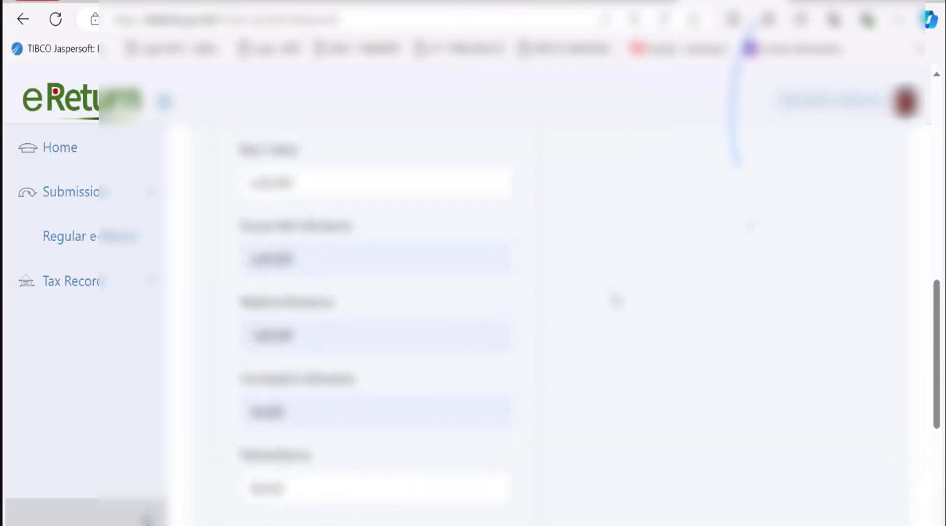
scroll(616, 300, up, 1)
scroll(616, 301, down, 1)
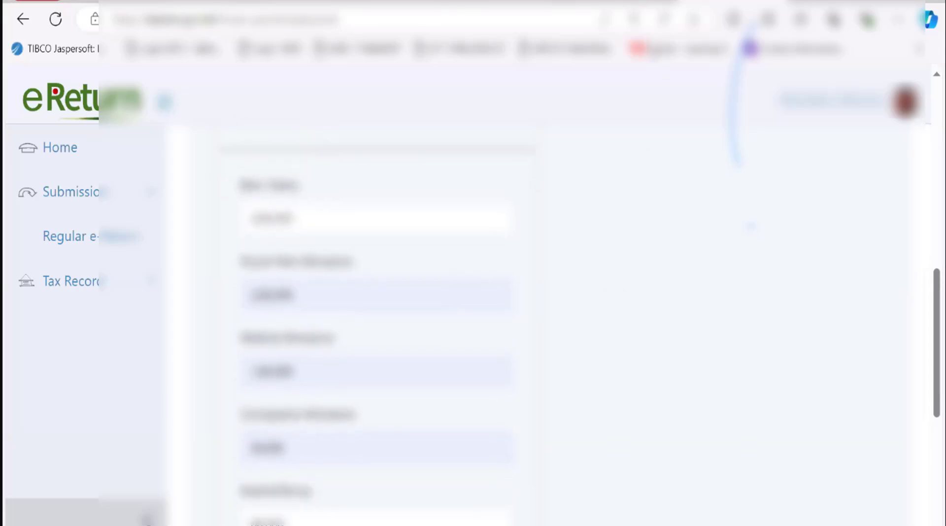
scroll(532, 357, down, 6)
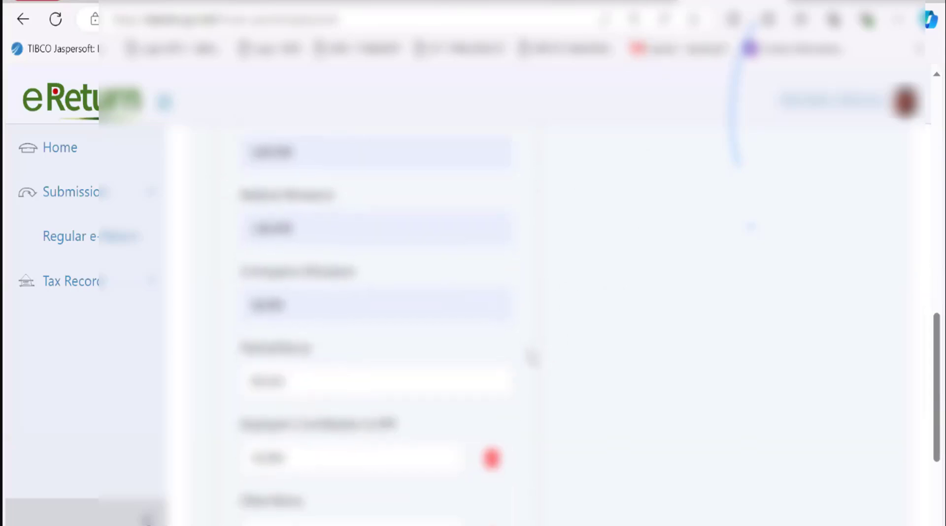
scroll(532, 360, up, 1)
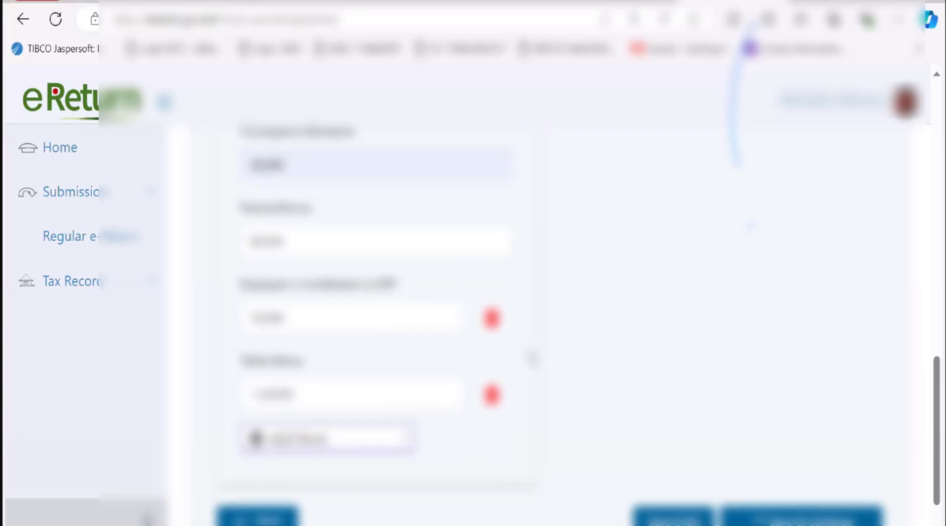
scroll(555, 250, up, 10)
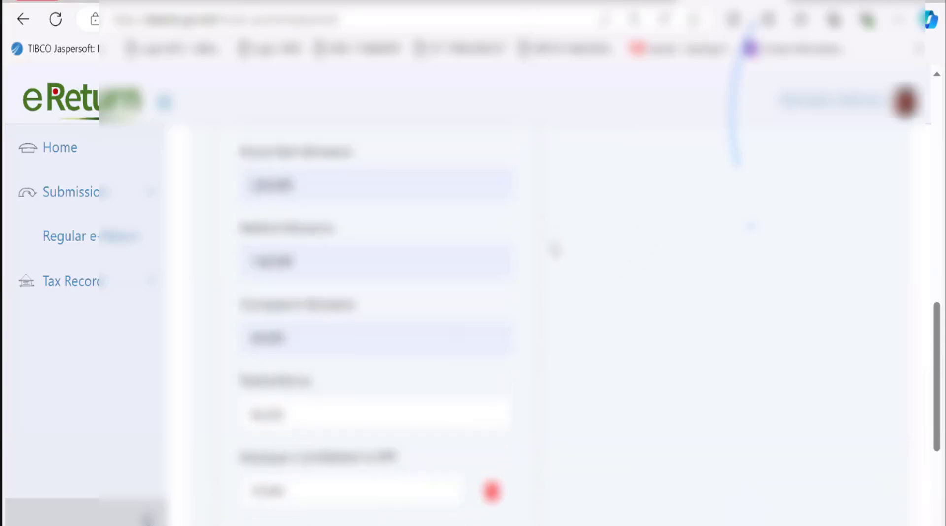
scroll(555, 250, up, 5)
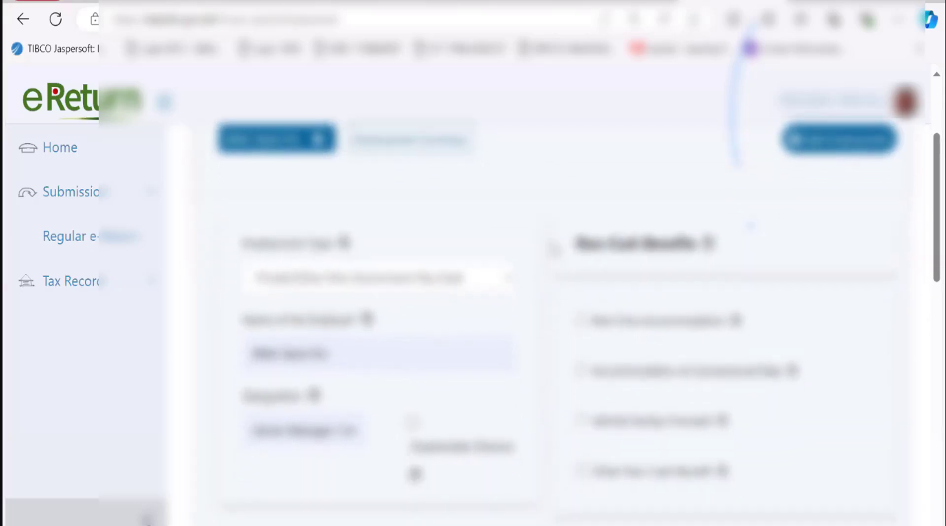
scroll(555, 249, down, 1)
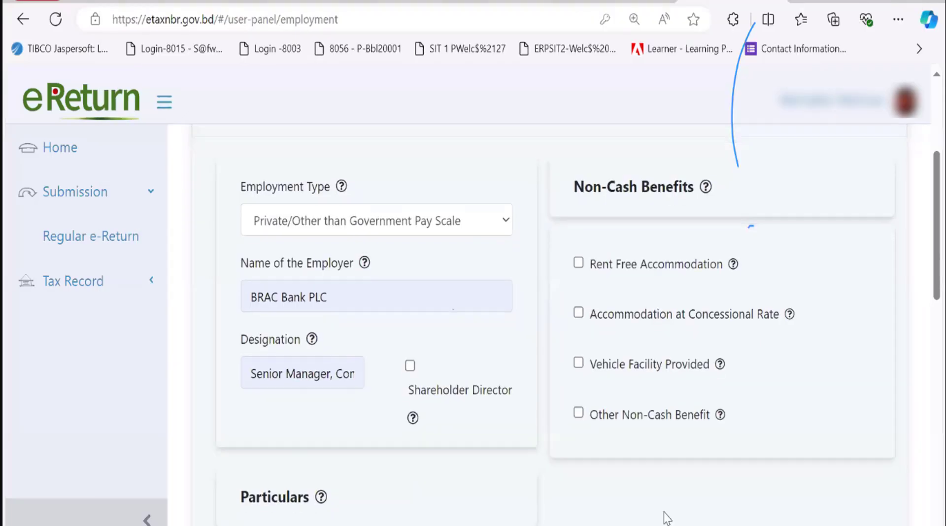
scroll(665, 517, down, 6)
scroll(665, 516, down, 8)
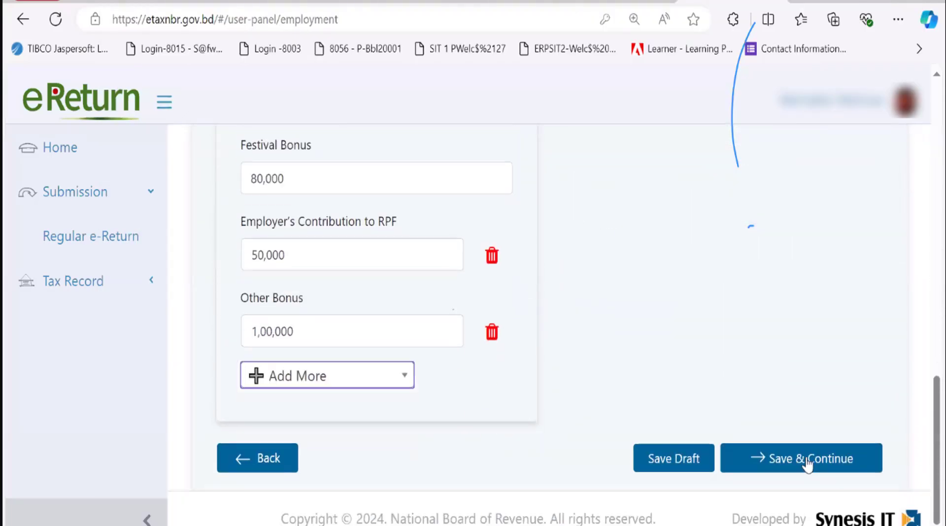
Save the employment income, then go from Financial Assets back to Income from Employment
click(807, 465)
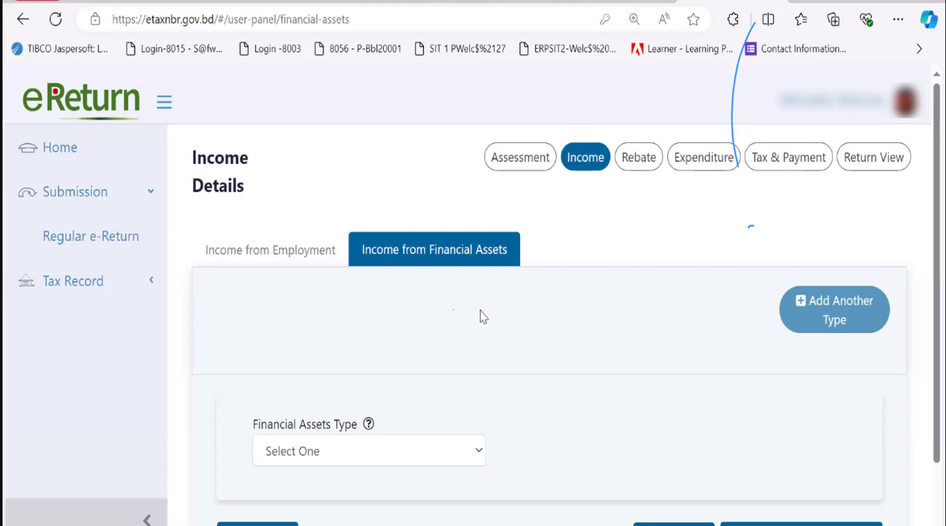
scroll(481, 316, down, 2)
scroll(481, 316, up, 1)
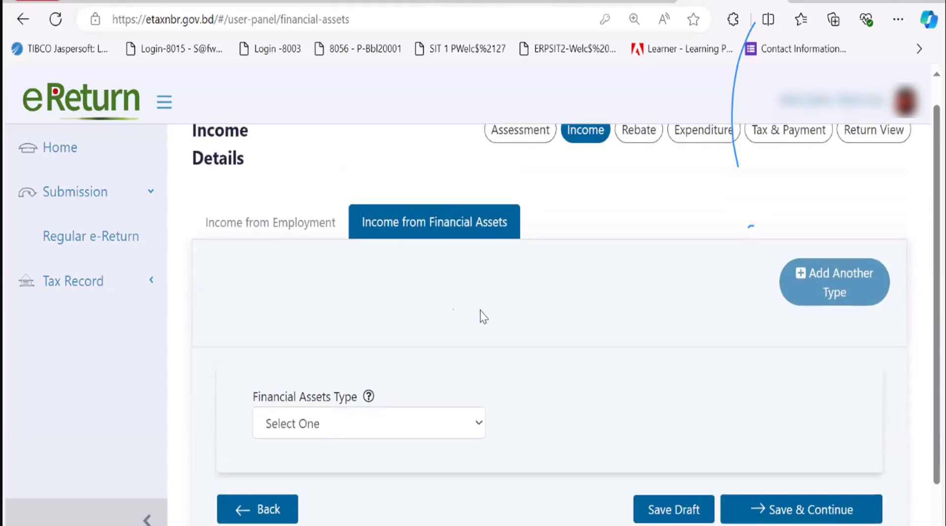
click(286, 234)
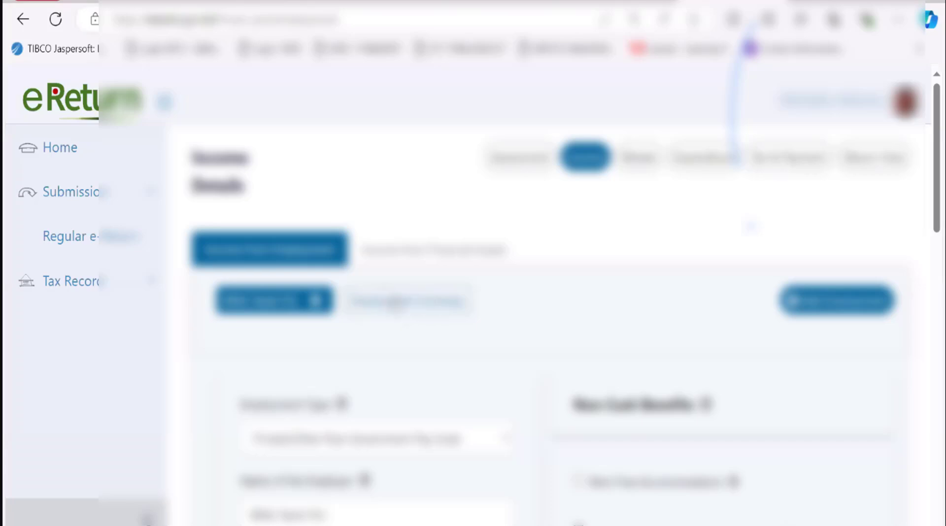
click(397, 300)
scroll(611, 298, down, 4)
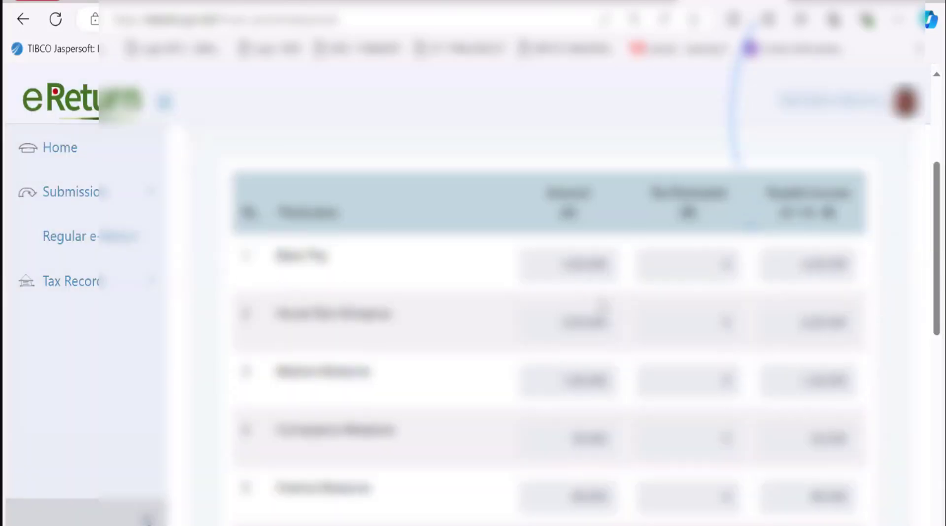
scroll(603, 306, down, 5)
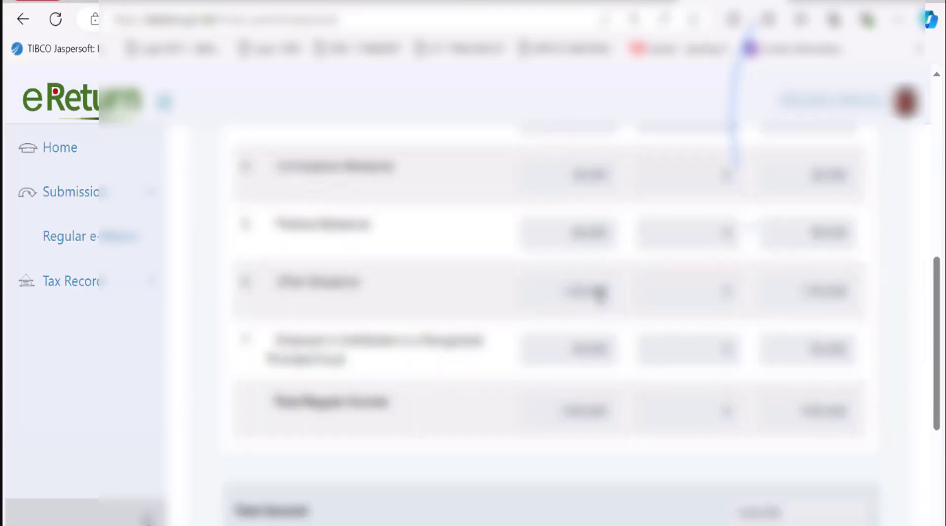
scroll(599, 293, down, 2)
scroll(599, 296, up, 4)
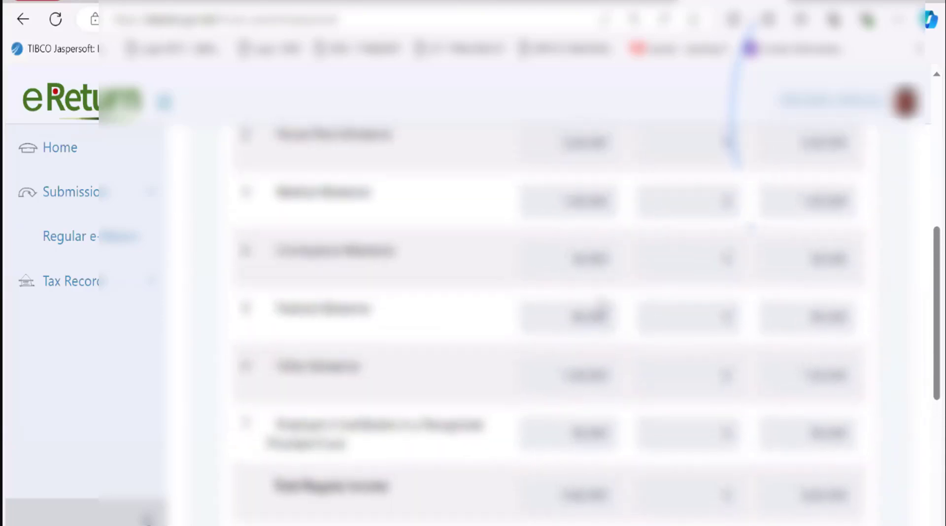
scroll(601, 303, up, 3)
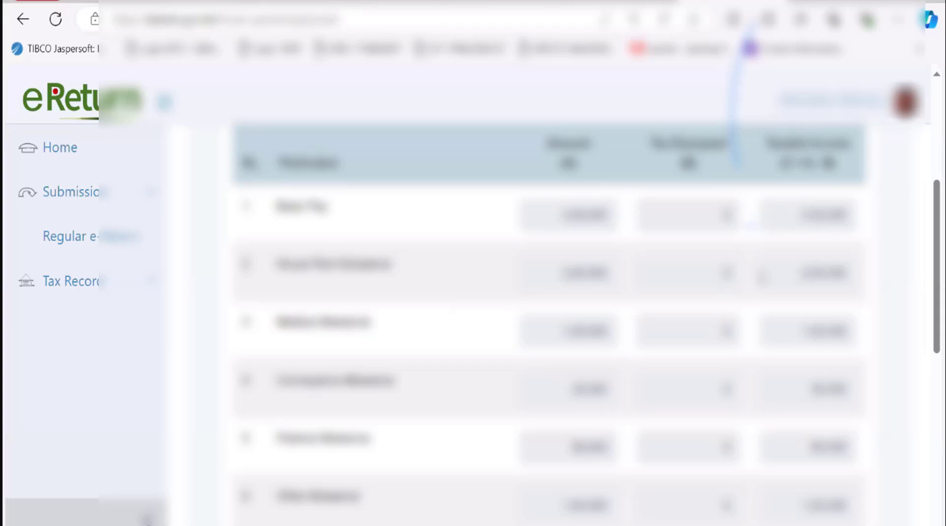
scroll(747, 389, down, 3)
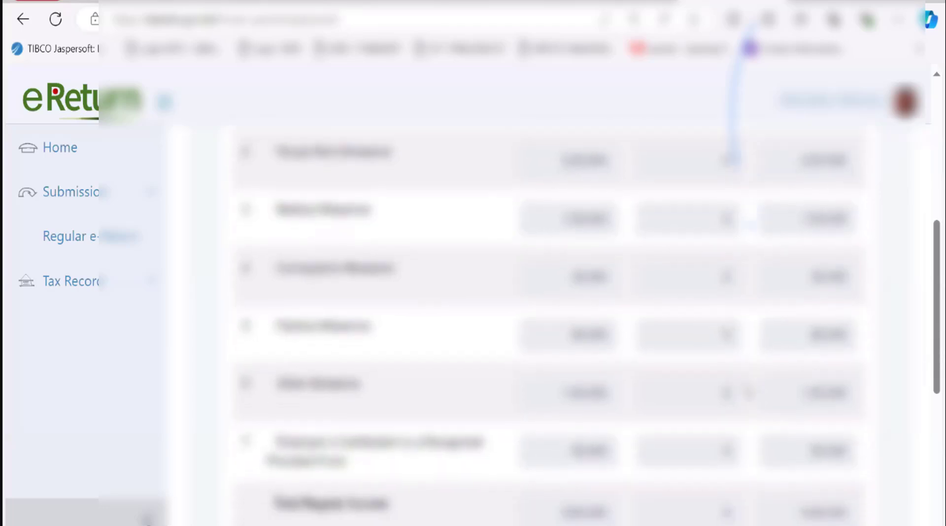
scroll(748, 392, down, 2)
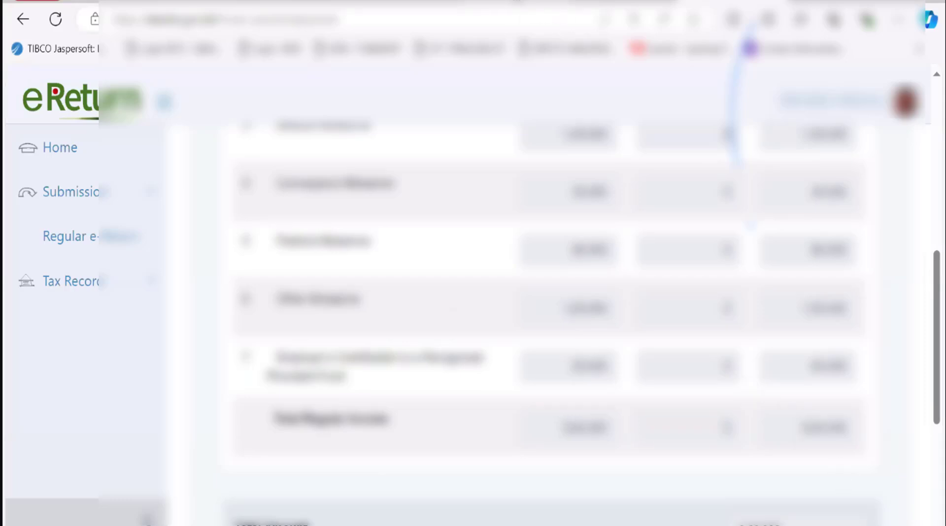
click(515, 4)
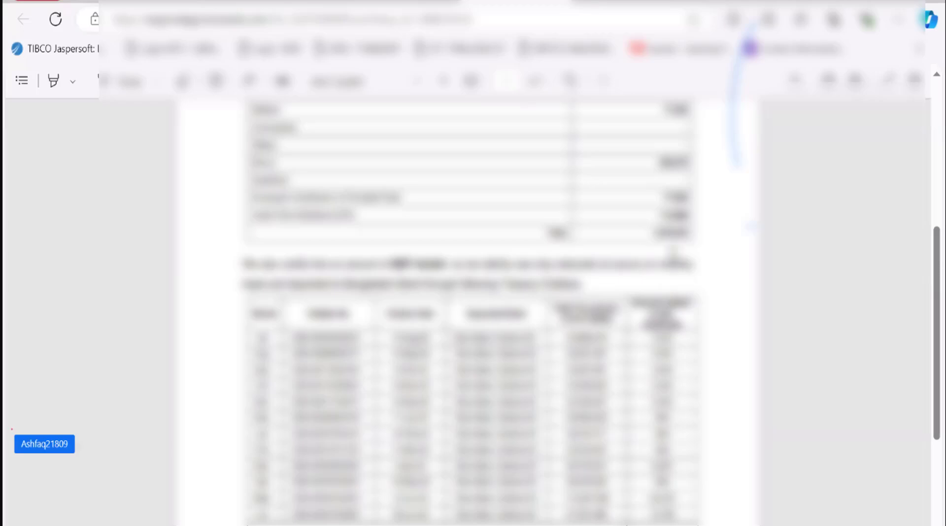
drag(655, 233, 697, 232)
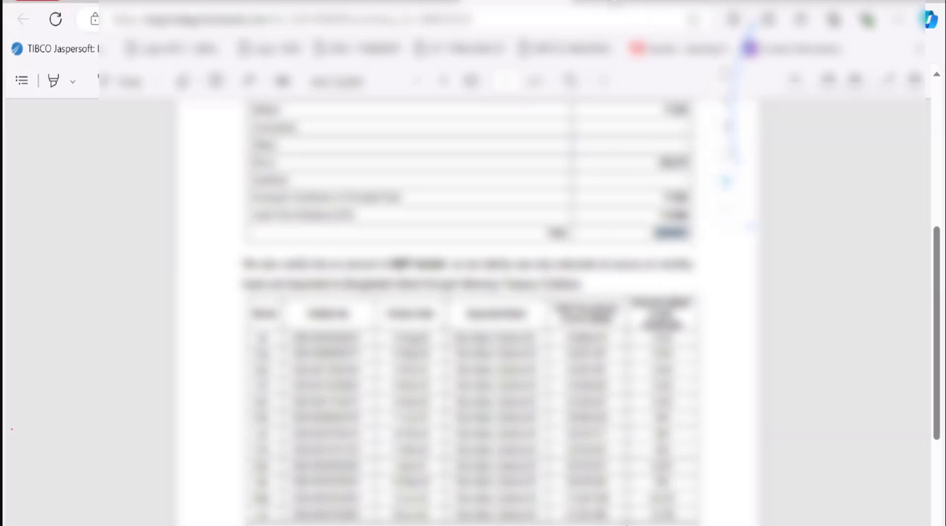
click(700, 0)
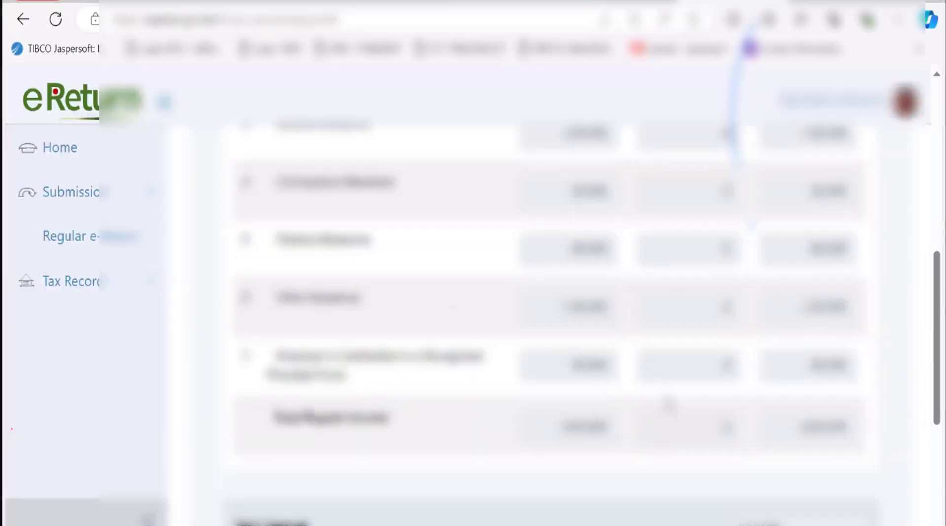
scroll(668, 405, down, 2)
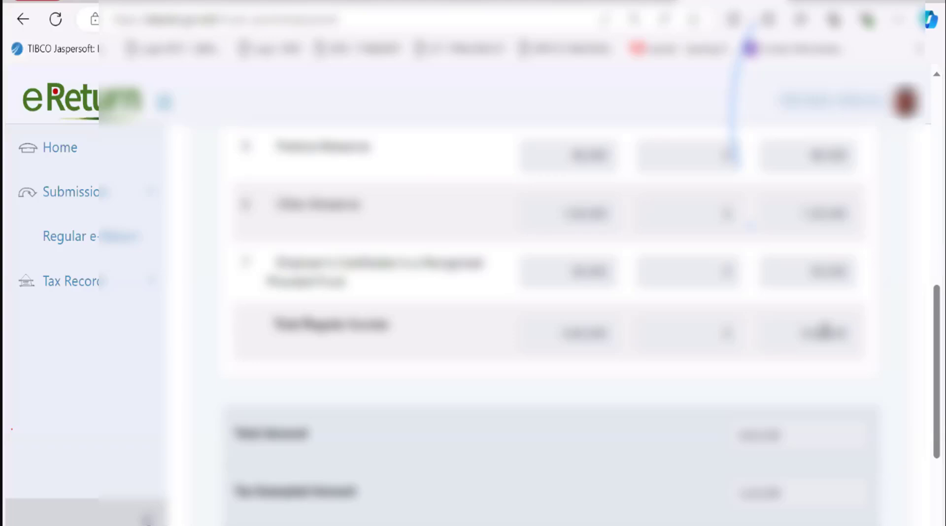
scroll(763, 393, down, 3)
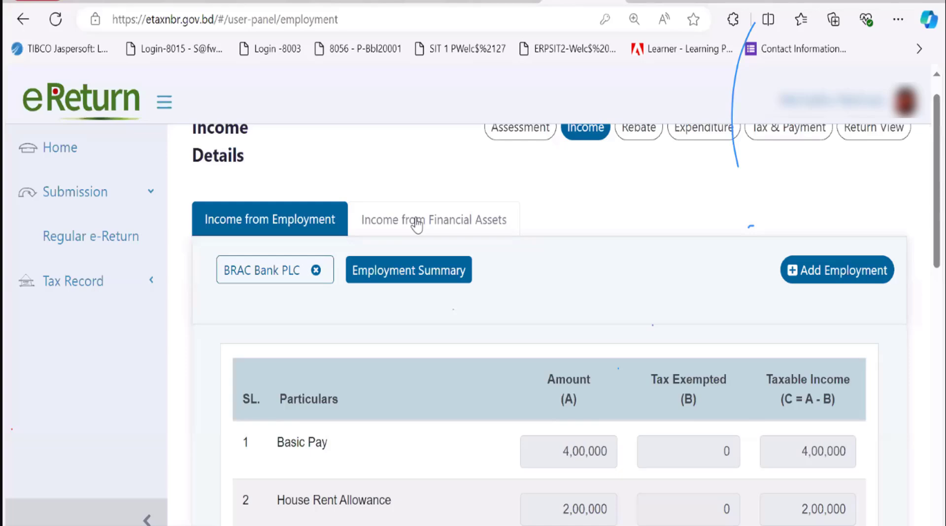
Go to the Income from Financial Assets page and list its financial asset types
click(416, 221)
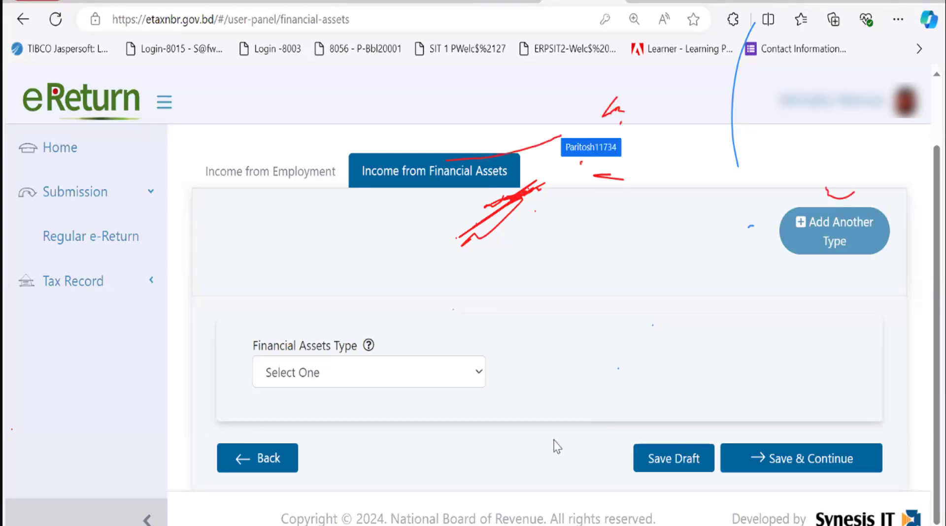
click(446, 373)
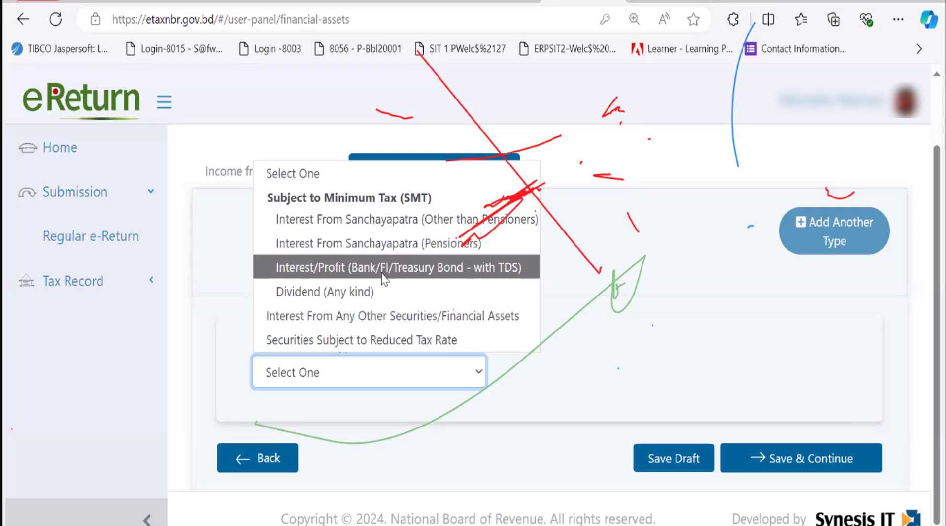
Choose Interest/Profit (Bank/FI/Treasury Bond - with TDS) as the asset type, leaving the bank unselected
click(421, 280)
scroll(547, 336, down, 3)
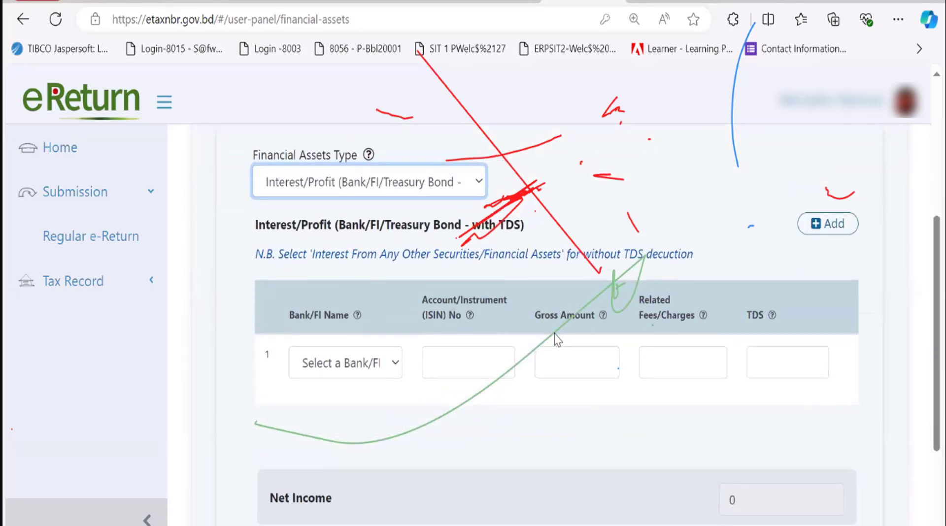
click(359, 367)
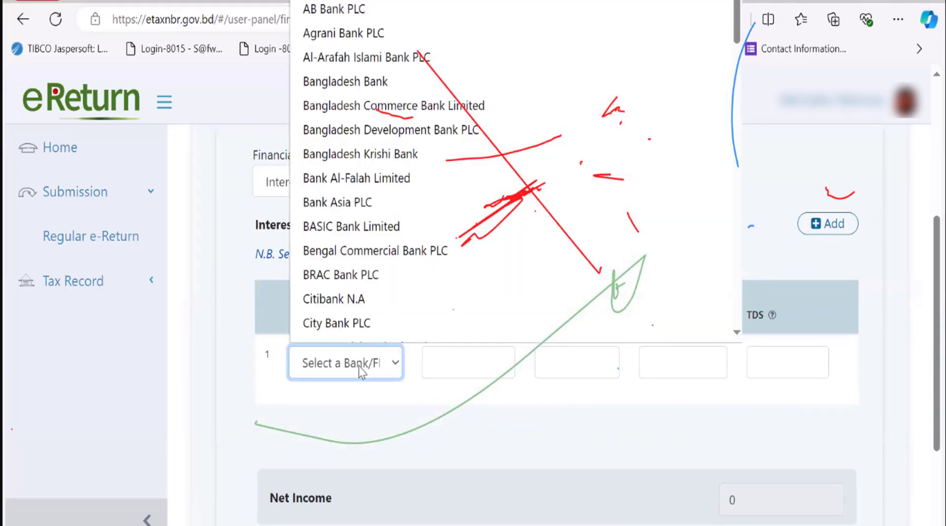
click(409, 444)
Go through the row's empty ISIN, Gross Amount, Fees/Charges and TDS fields
click(465, 351)
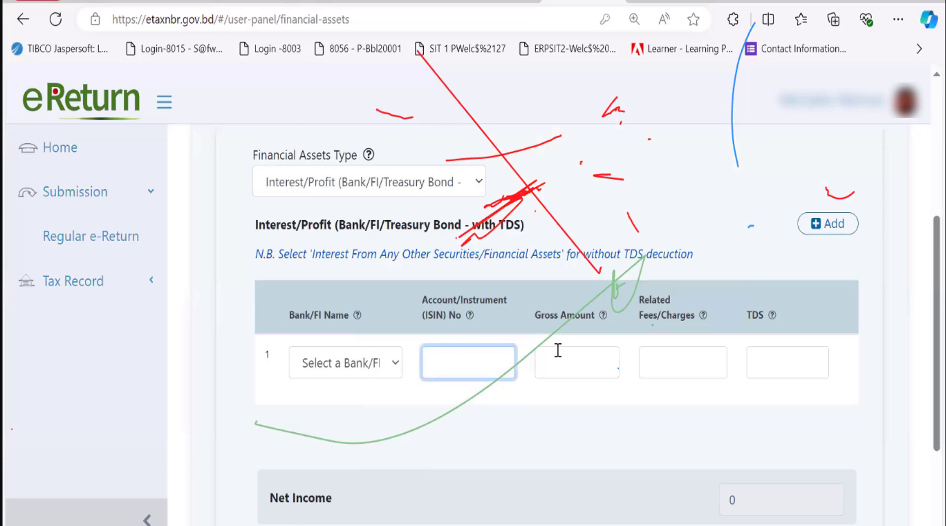
click(573, 356)
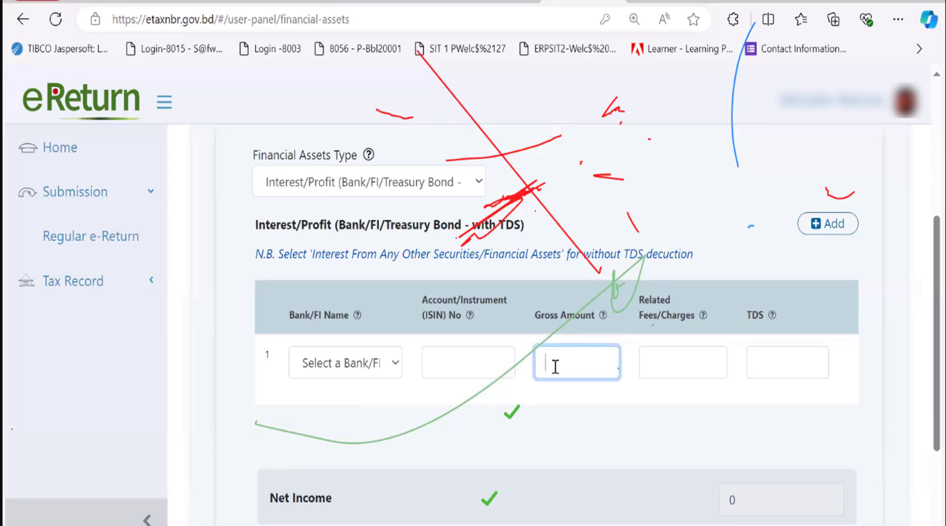
click(671, 352)
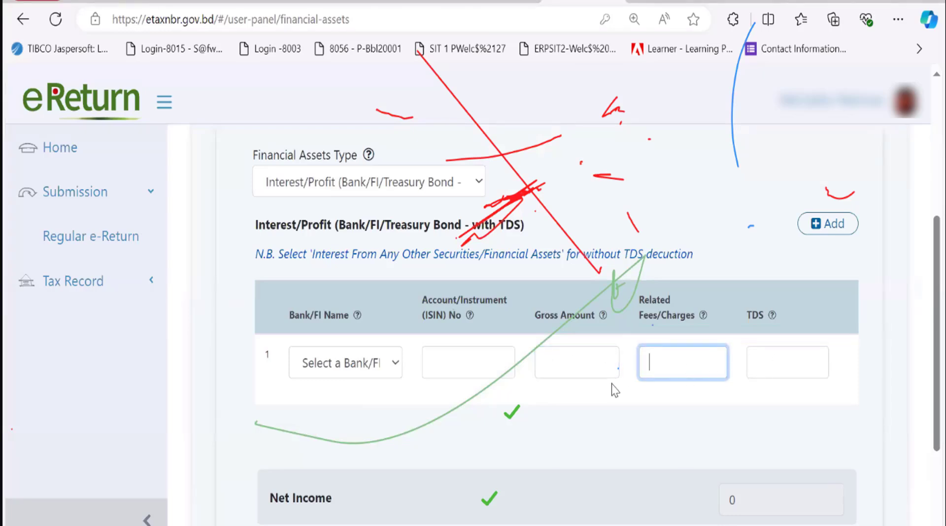
click(788, 362)
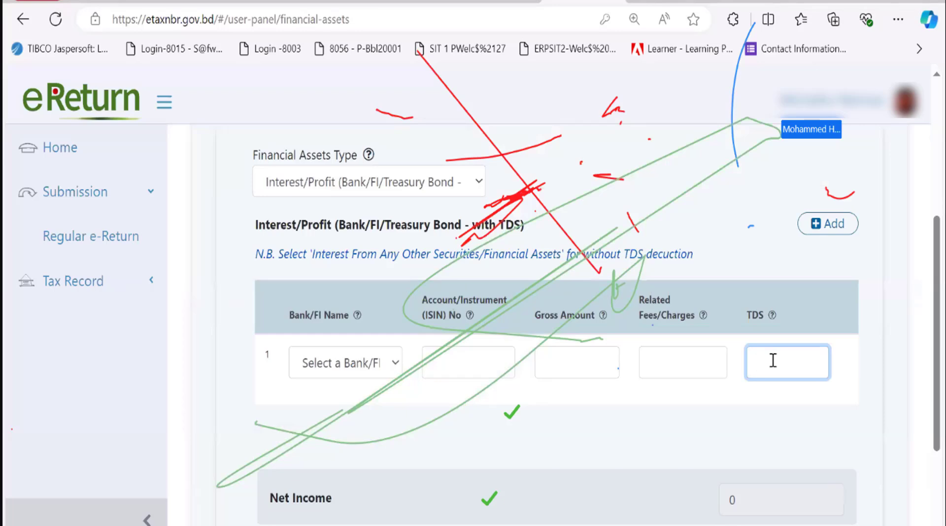
click(686, 361)
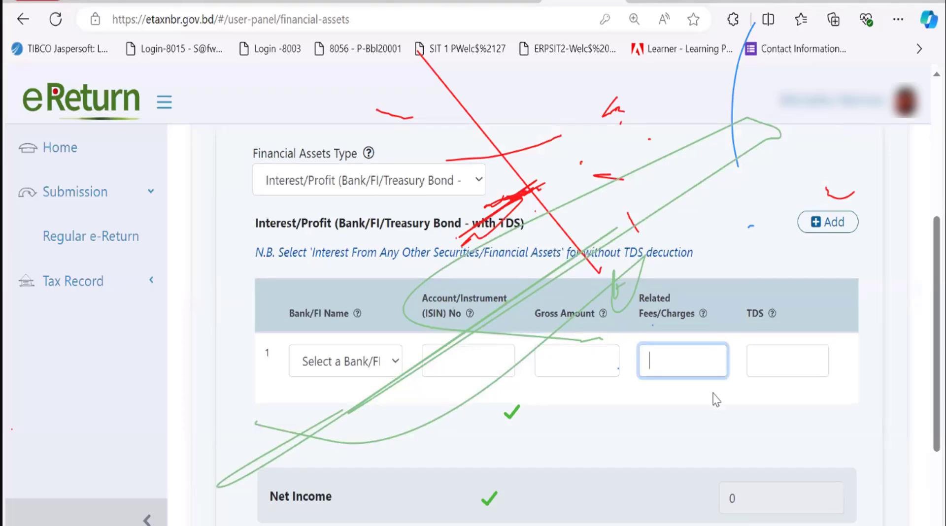
scroll(715, 397, down, 3)
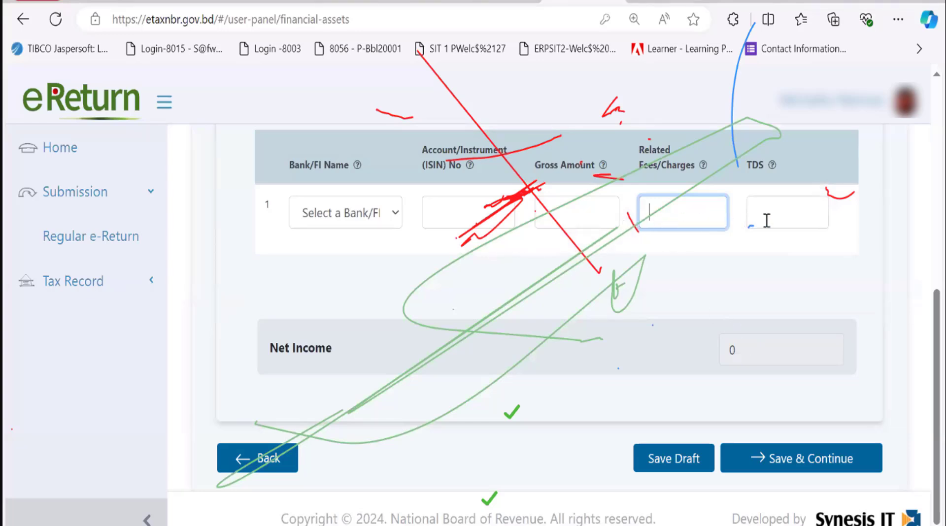
click(711, 269)
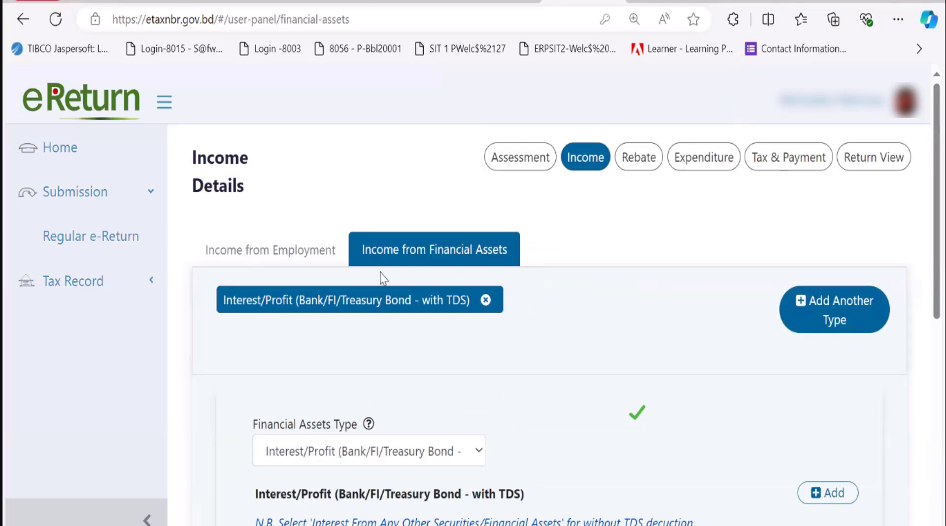
Fill the interest row with BRAC Bank PLC, its account number, gross 3000, fees 50 and TDS 100
scroll(542, 437, down, 7)
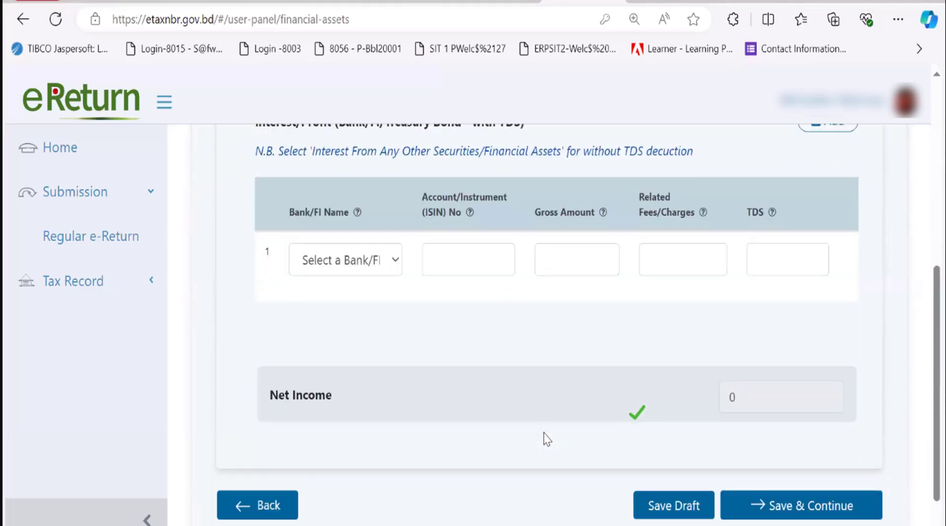
click(340, 260)
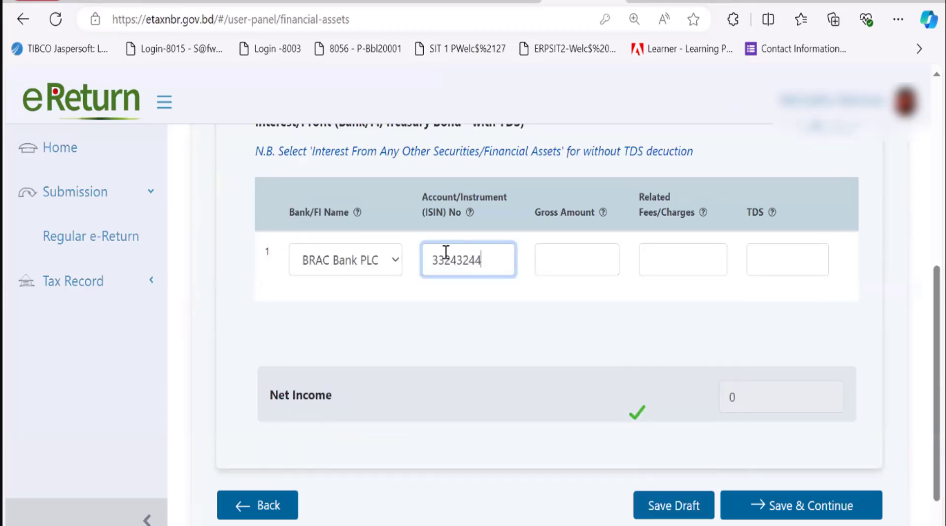
click(584, 253)
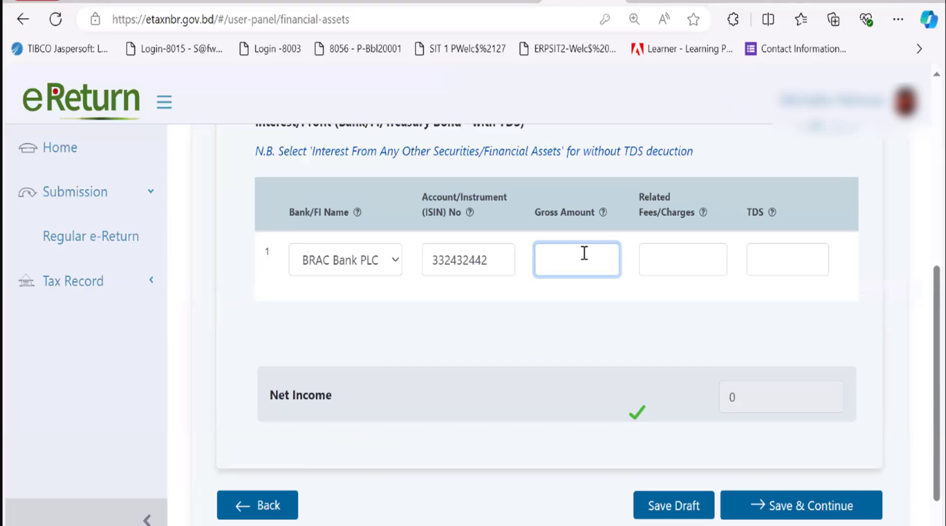
text(3000)
click(672, 258)
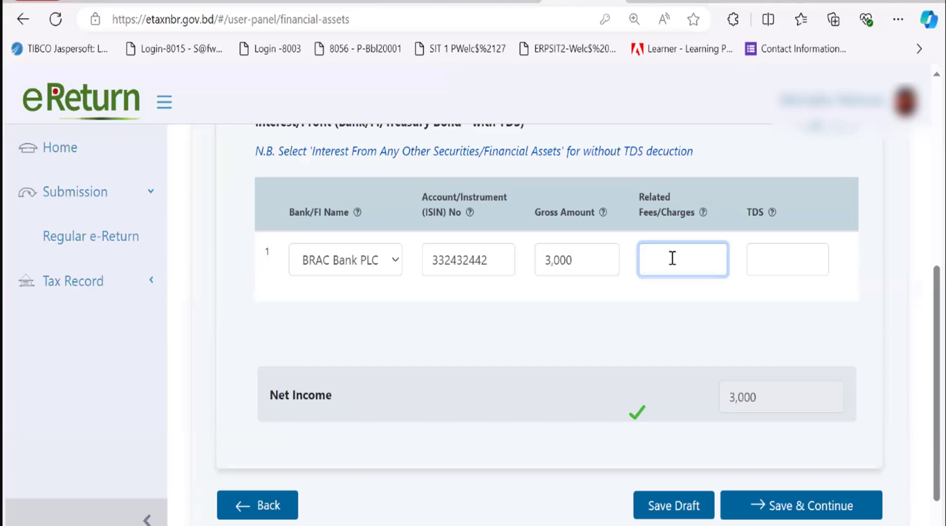
text(50)
click(774, 262)
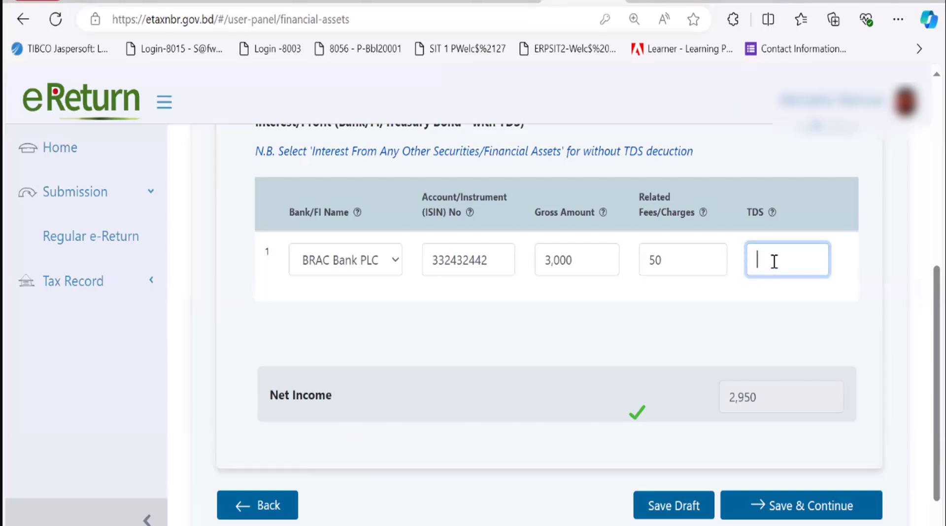
text(100)
click(787, 321)
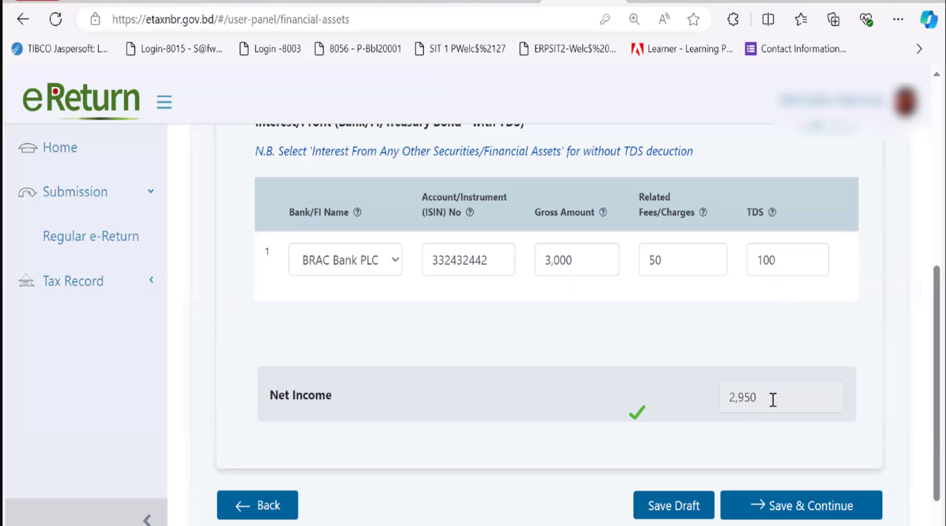
scroll(650, 409, down, 1)
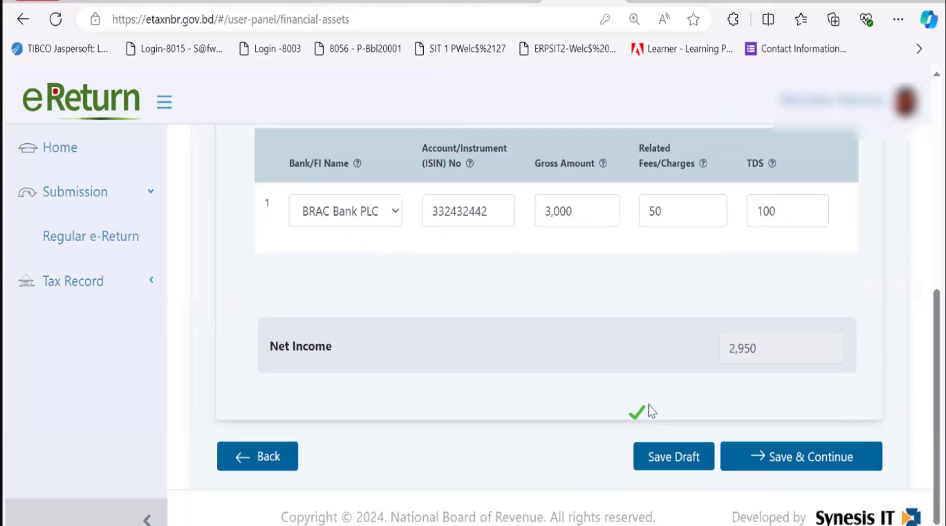
Save the financial asset income and move on to the Rebate page
click(770, 465)
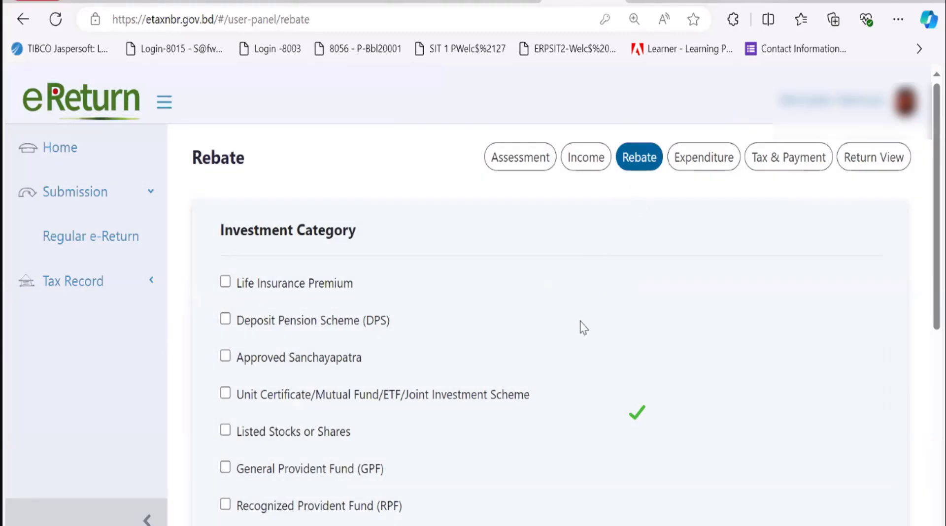
scroll(423, 291, down, 2)
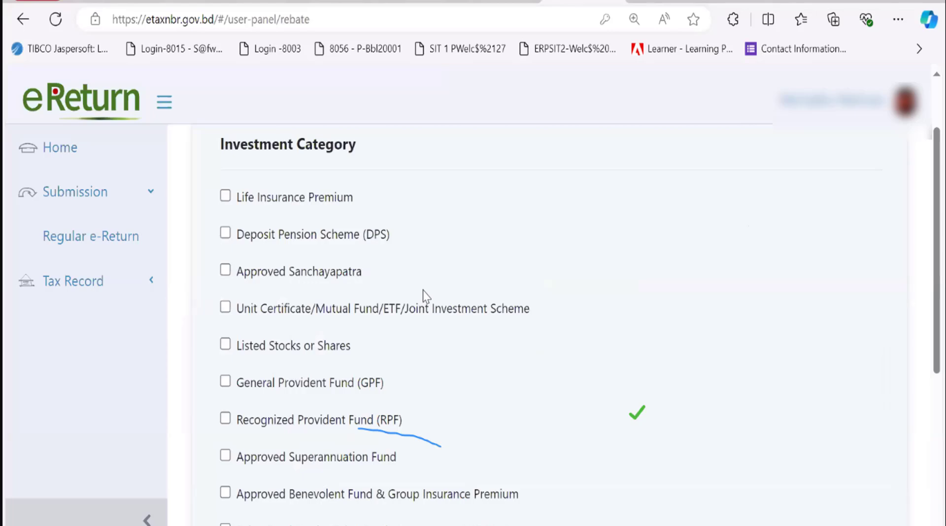
scroll(423, 291, down, 2)
scroll(423, 292, up, 2)
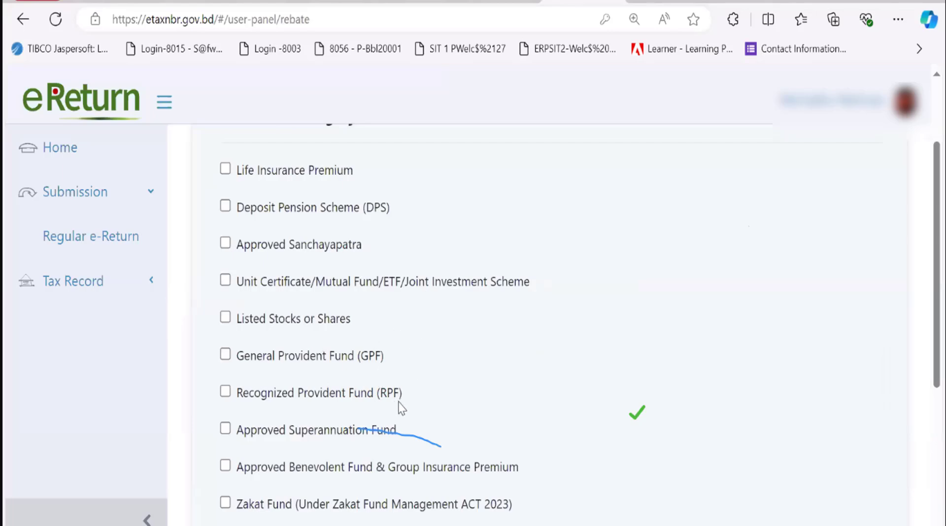
scroll(436, 407, down, 1)
scroll(436, 404, up, 1)
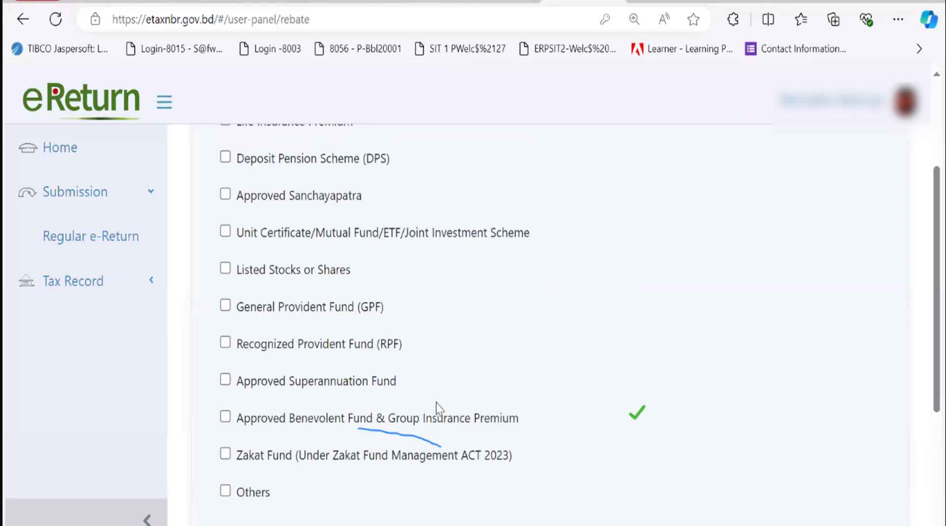
scroll(436, 403, up, 2)
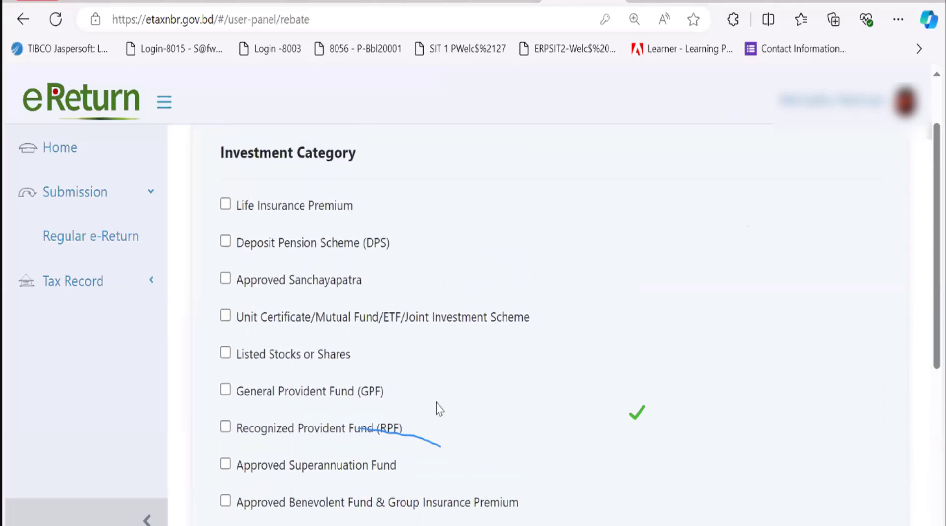
scroll(436, 403, down, 2)
scroll(436, 403, up, 1)
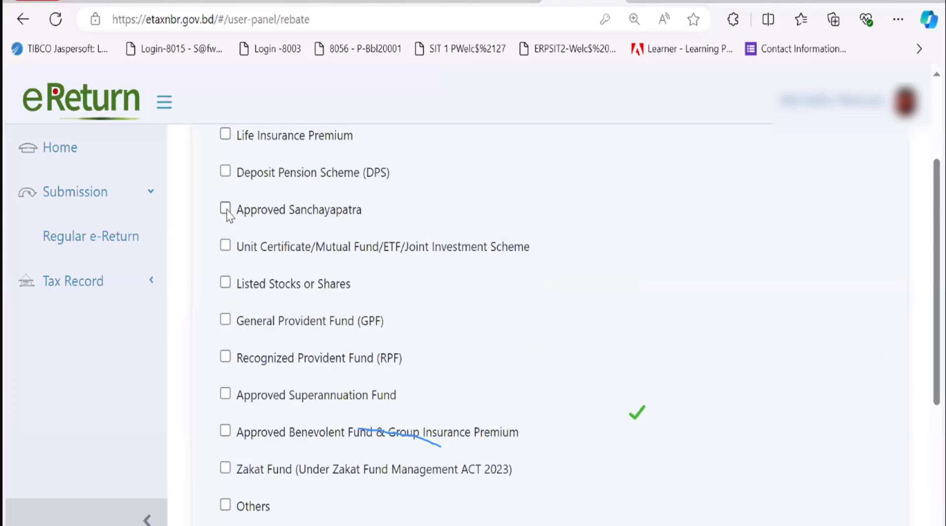
scroll(226, 213, up, 1)
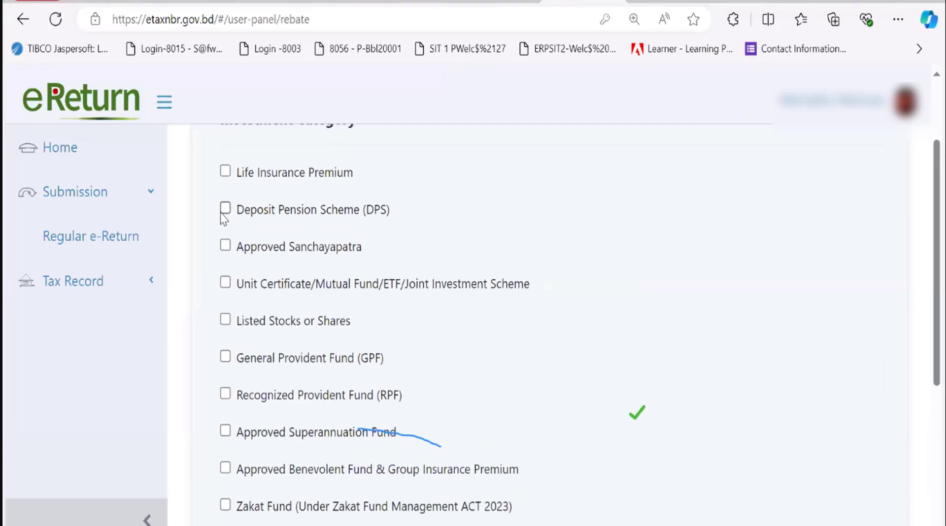
Claim a Deposit Pension Scheme at BRAC Bank PLC with its account number and 2,00,000 deposit
click(225, 209)
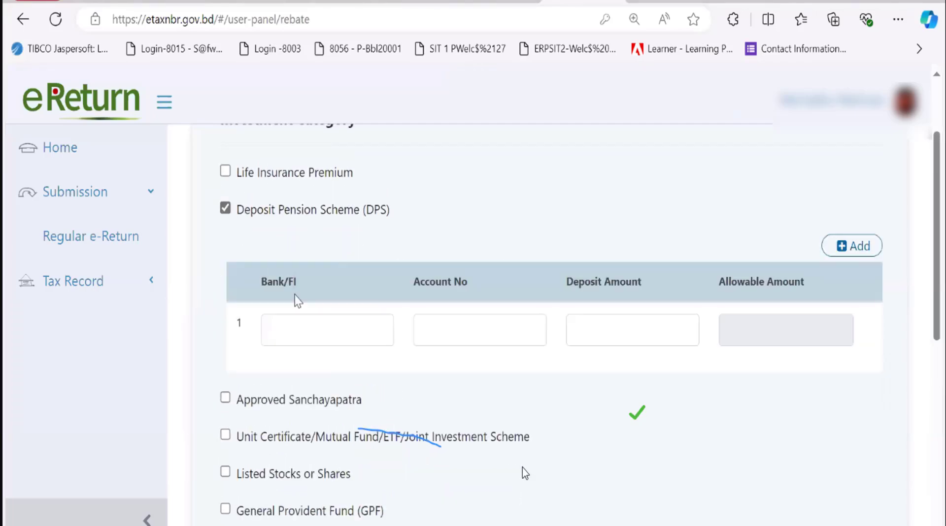
click(334, 337)
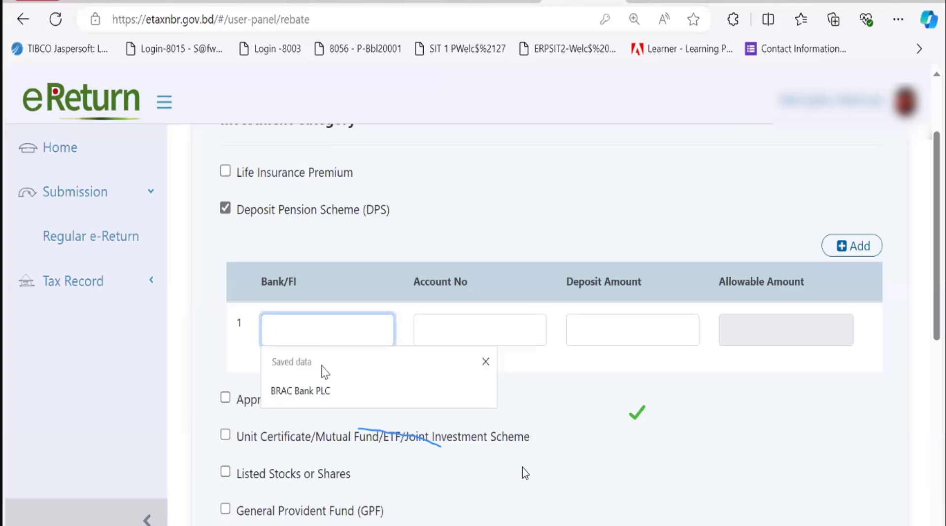
click(302, 391)
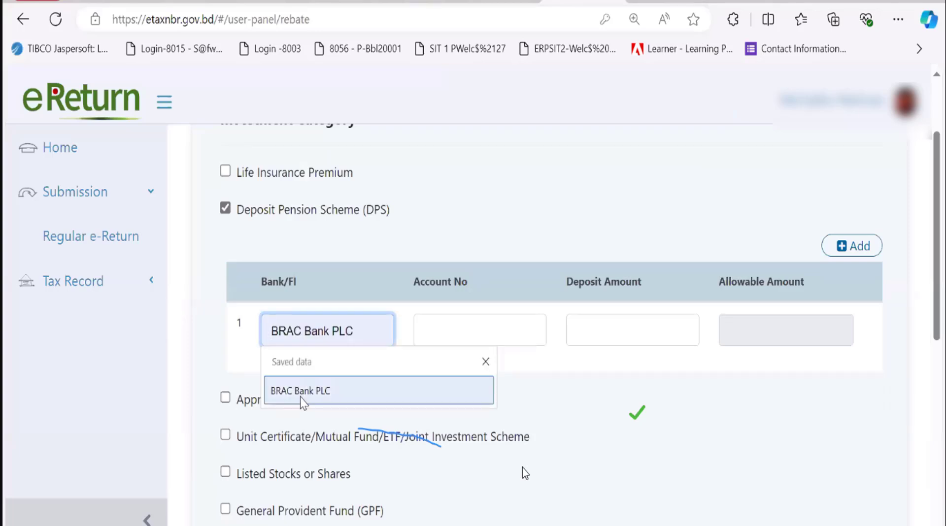
click(484, 321)
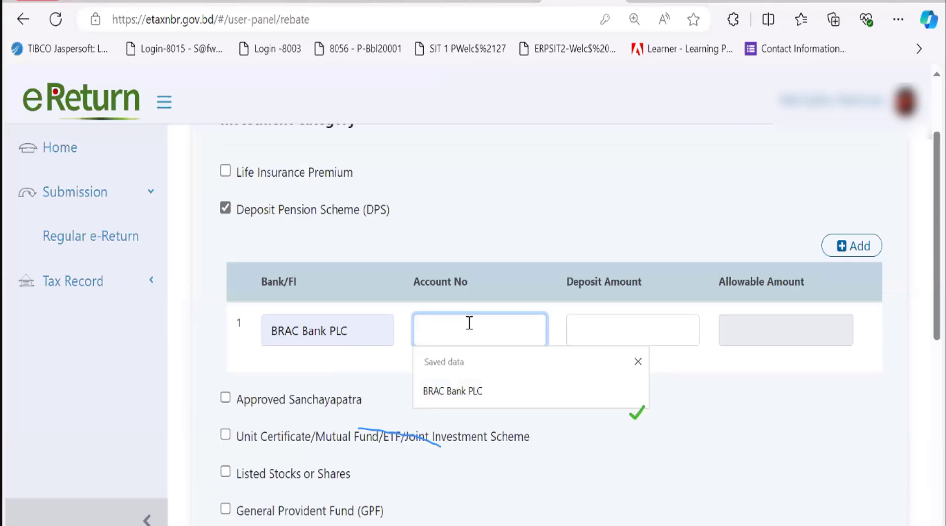
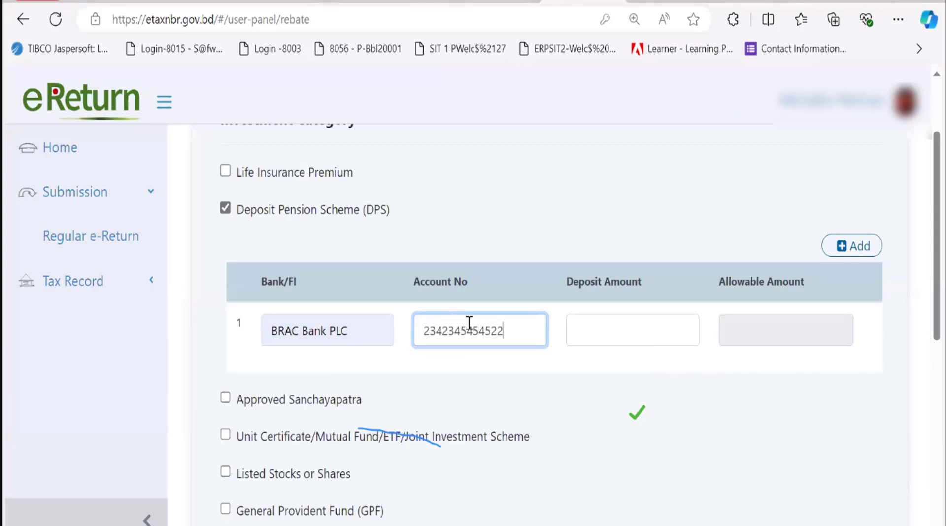
click(608, 337)
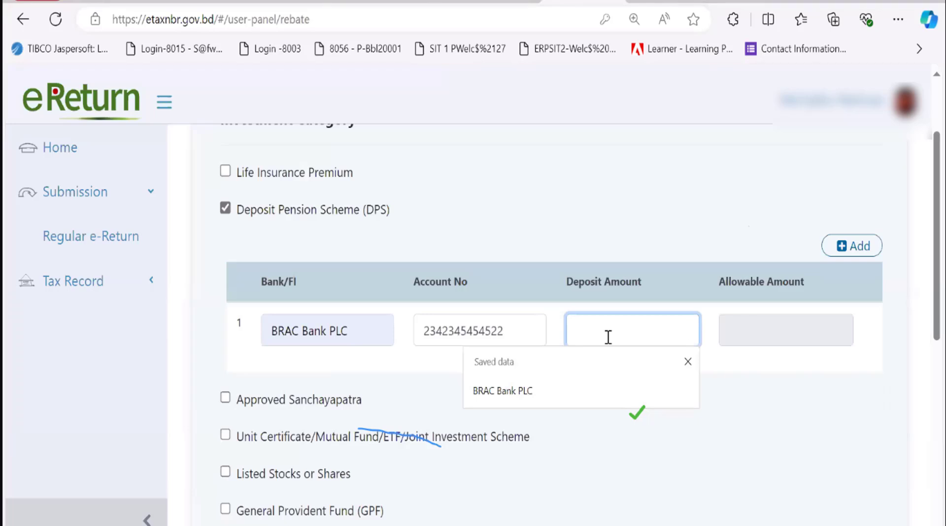
text(20)
text(00)
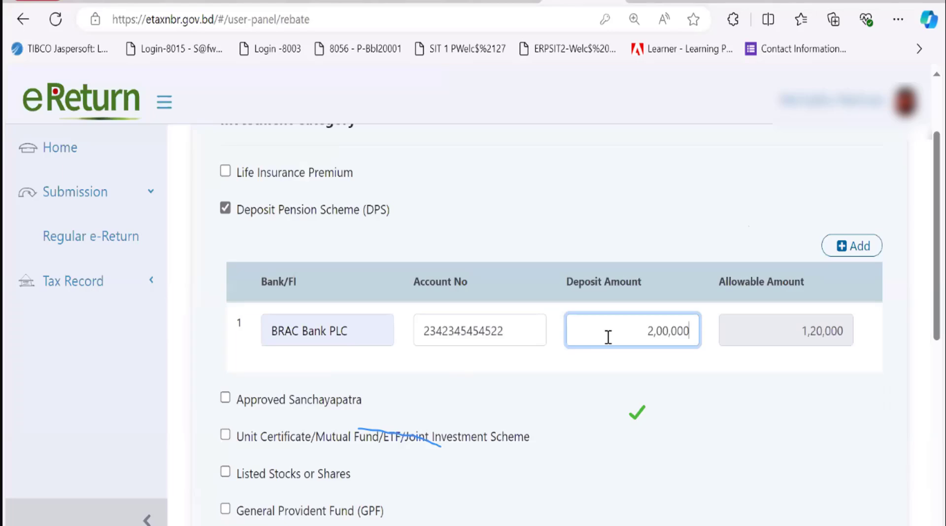
scroll(720, 440, down, 2)
scroll(719, 439, down, 1)
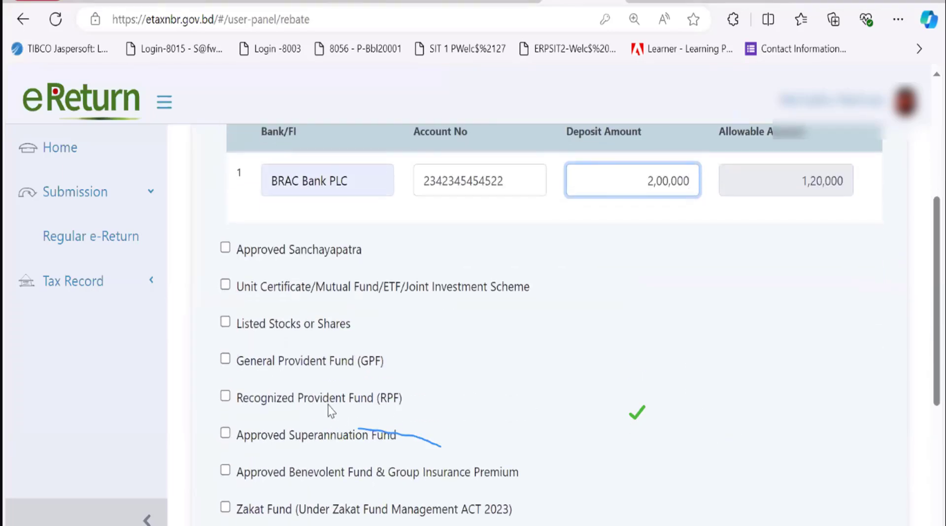
scroll(330, 410, down, 1)
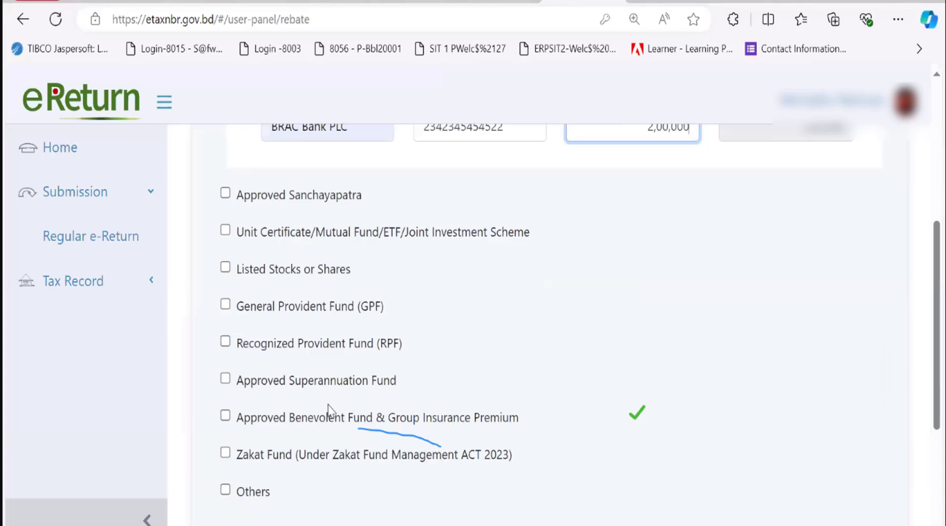
Tick Recognized Provident Fund with employer BRAC Bank PLC, 50,000 self and 50,000 employer contribution
click(225, 343)
scroll(338, 402, down, 2)
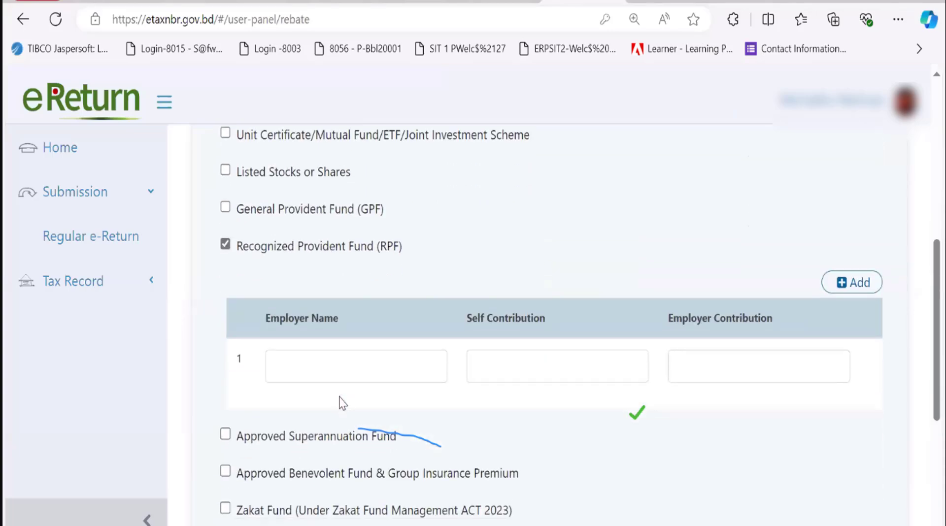
click(348, 365)
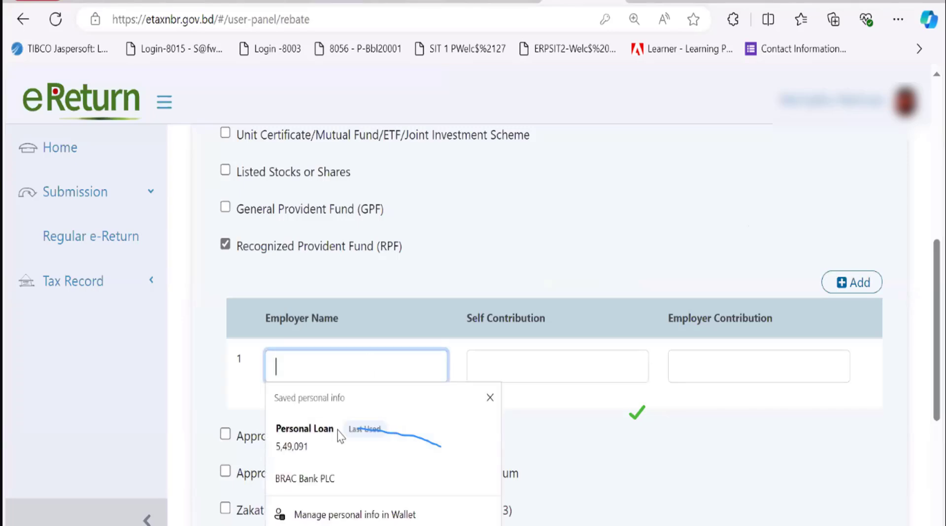
click(321, 479)
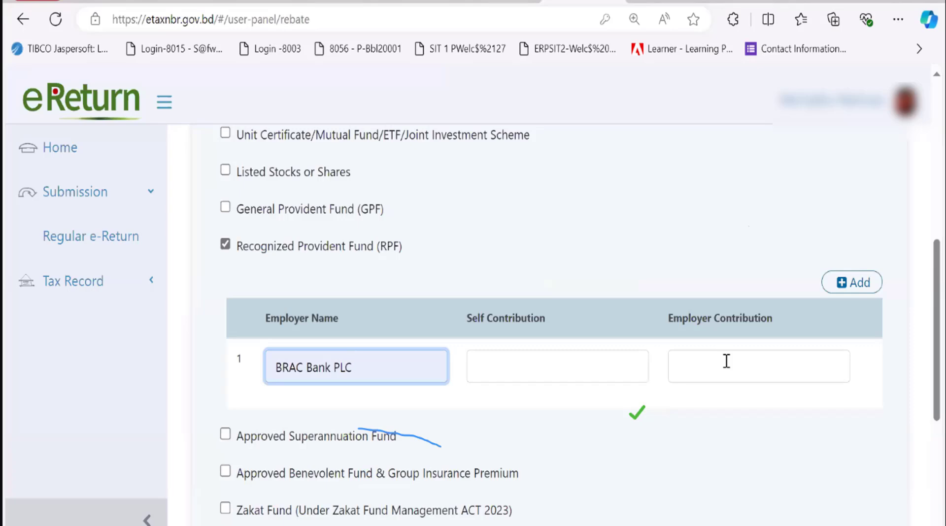
click(590, 366)
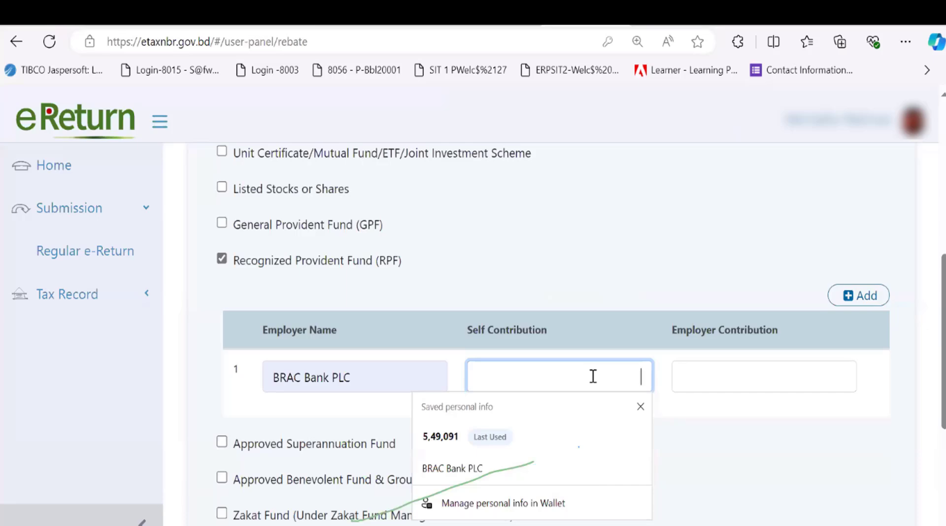
text(500000)
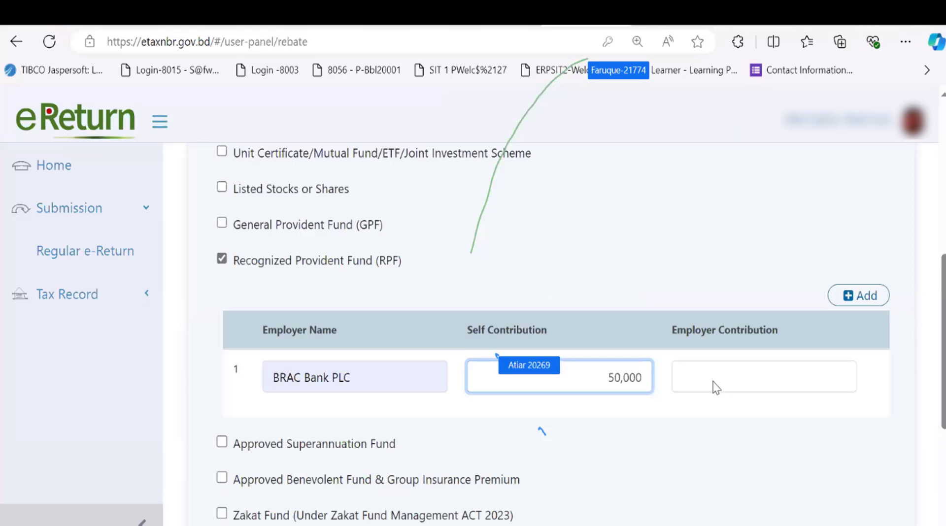
click(717, 380)
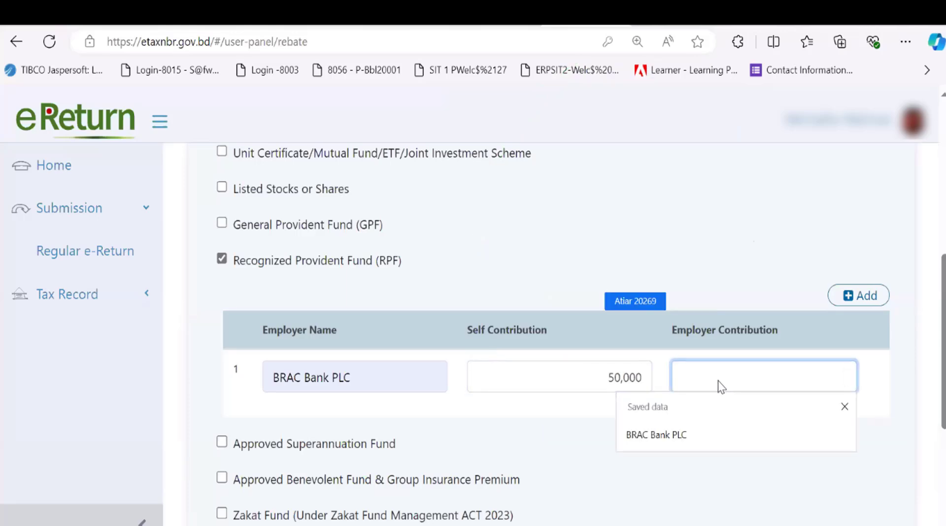
text(50,000)
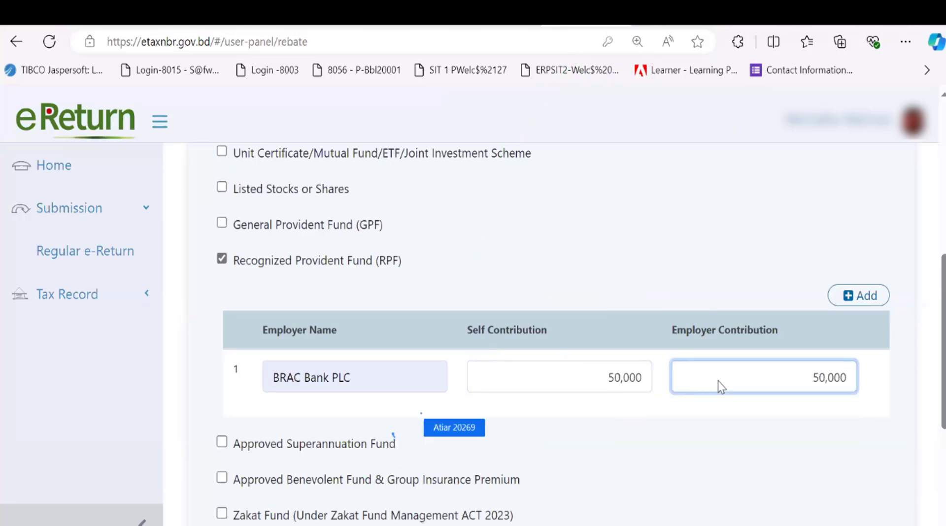
click(615, 451)
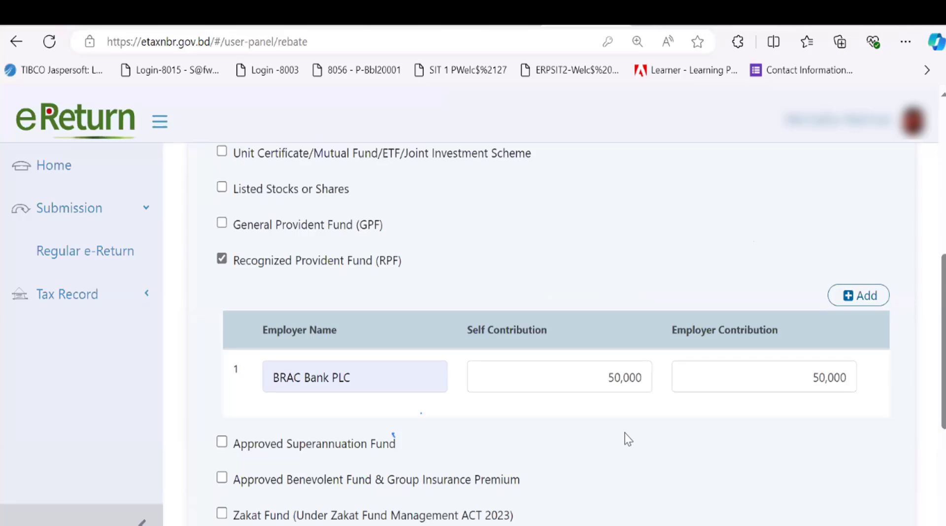
Tick and then untick Approved Sanchayapatra so it stays unclaimed
scroll(613, 437, down, 2)
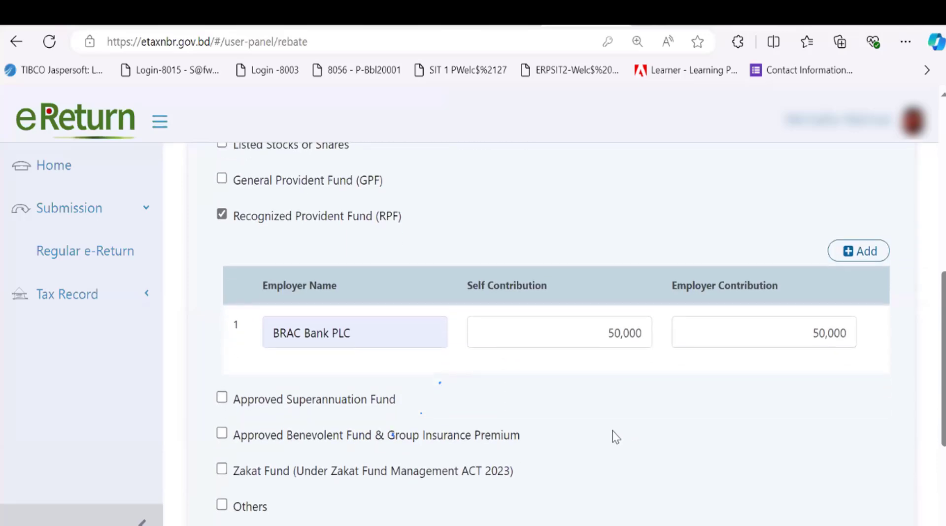
scroll(613, 431, down, 2)
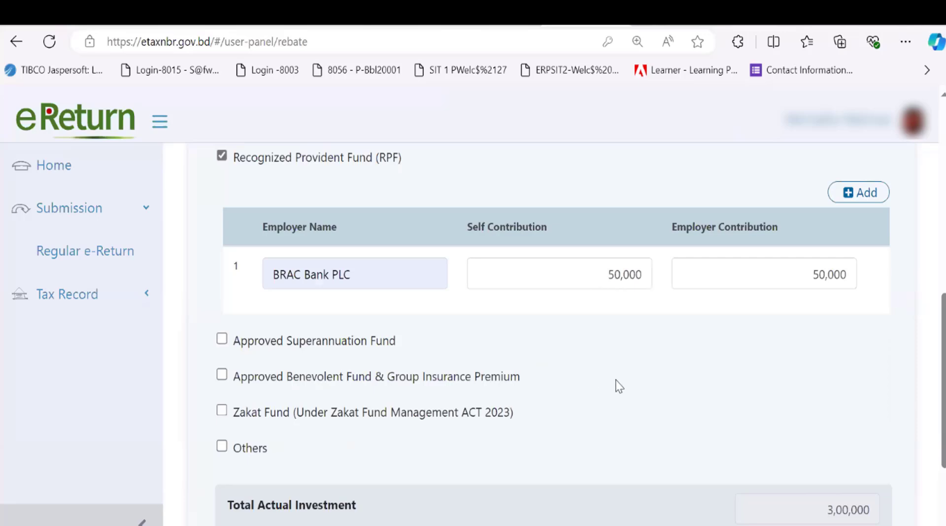
scroll(619, 387, up, 6)
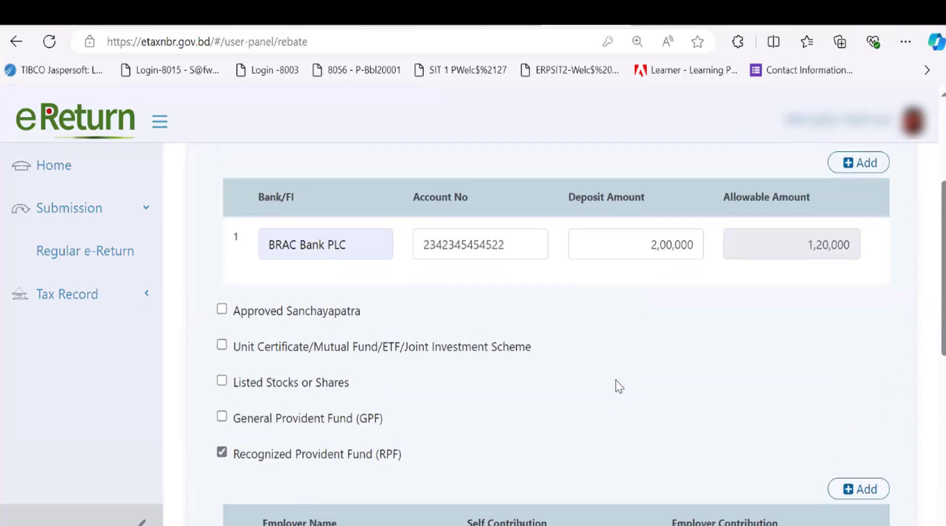
scroll(619, 387, up, 3)
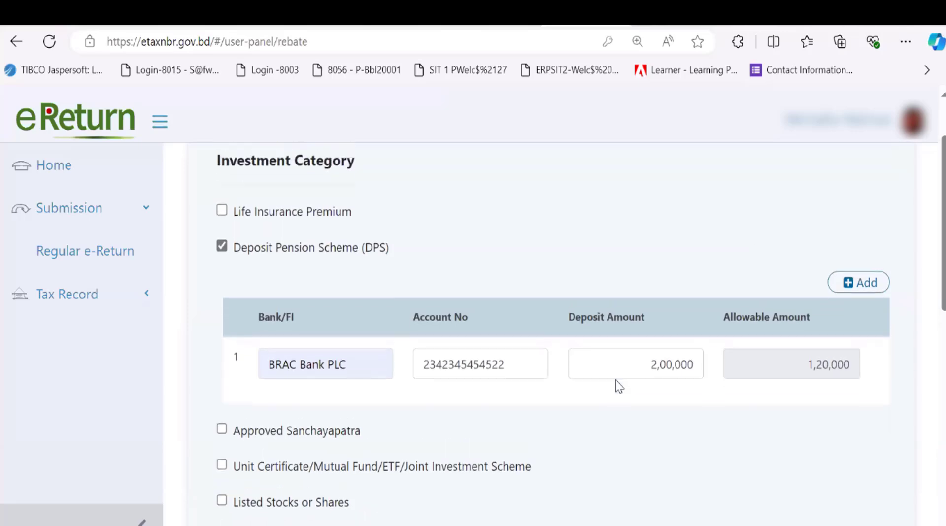
scroll(620, 387, down, 6)
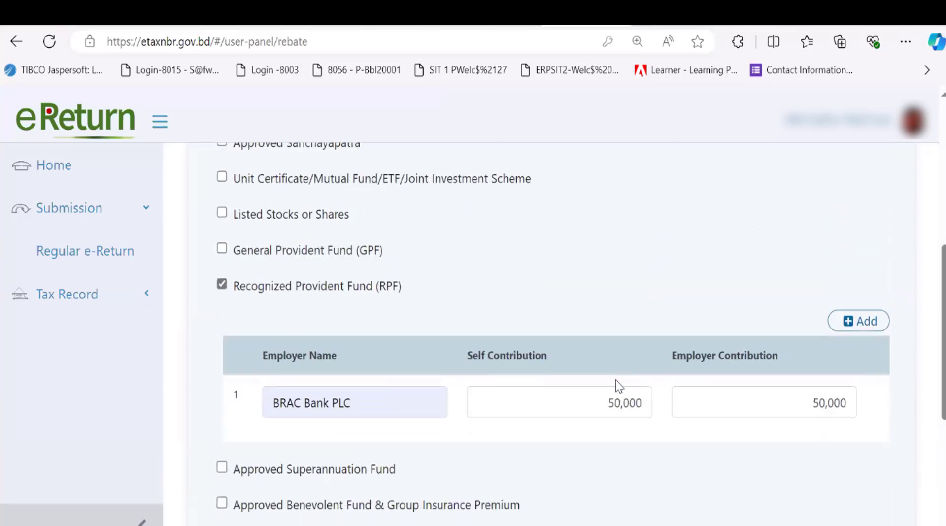
scroll(620, 387, down, 1)
scroll(617, 385, up, 4)
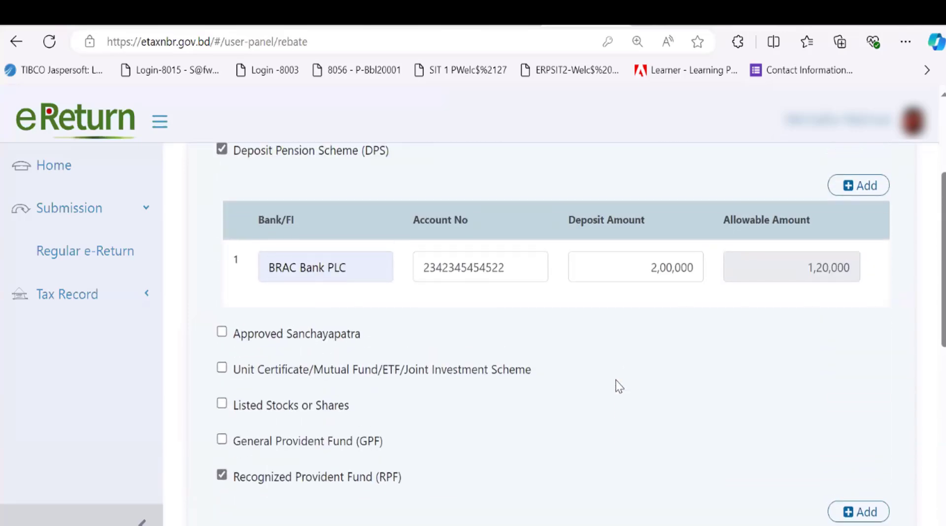
click(221, 334)
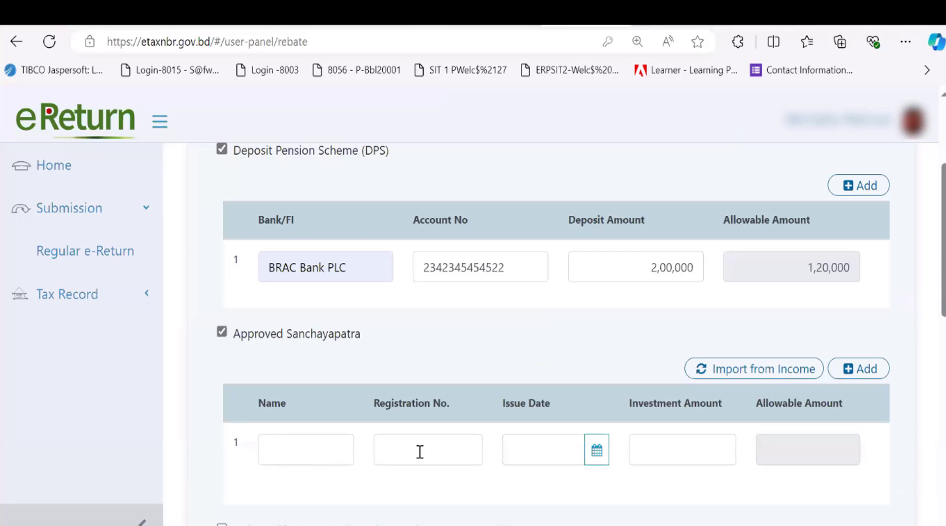
click(222, 333)
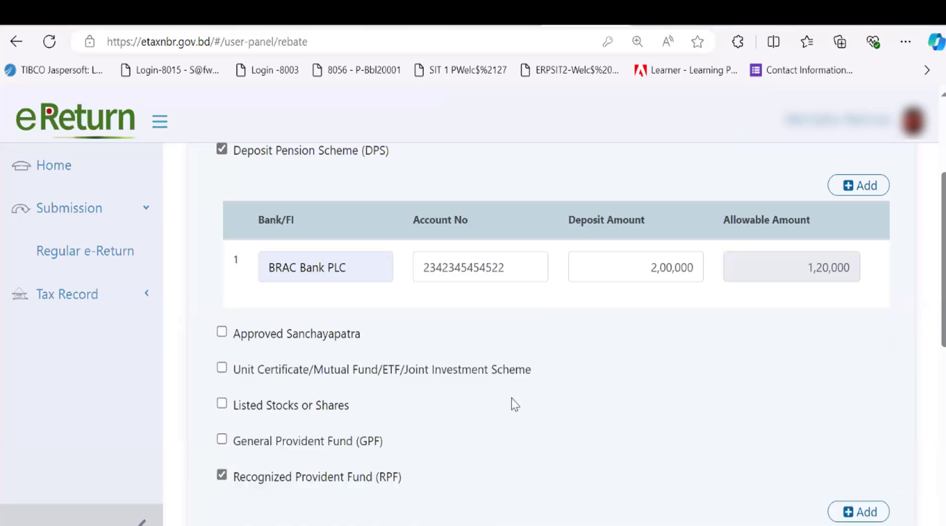
Check Total Actual Investment of 3,00,000 and Total Allowable Investment of 2,20,000
scroll(512, 398, down, 7)
scroll(511, 399, down, 1)
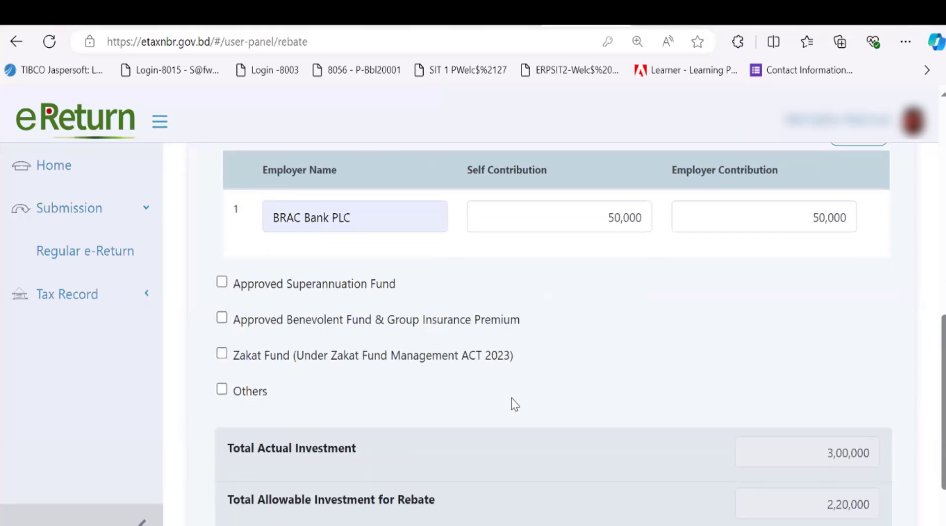
scroll(512, 398, up, 9)
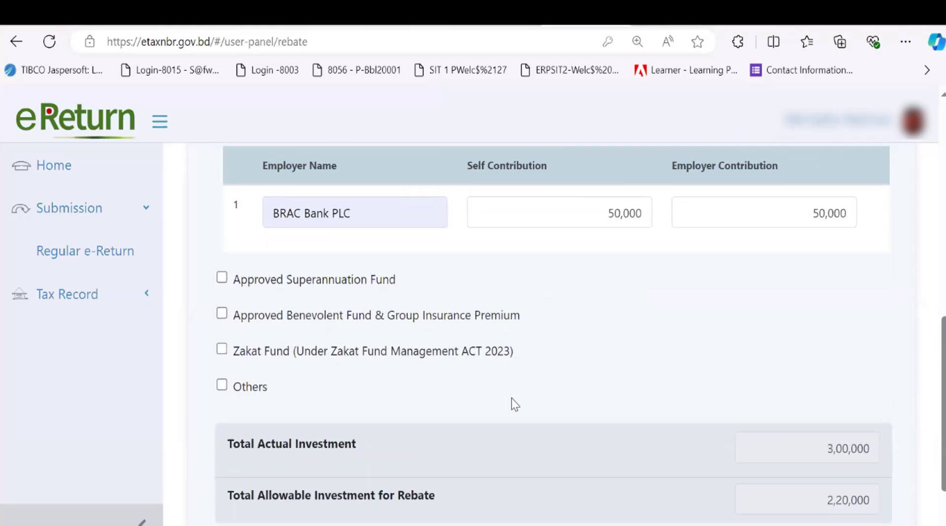
scroll(511, 398, down, 9)
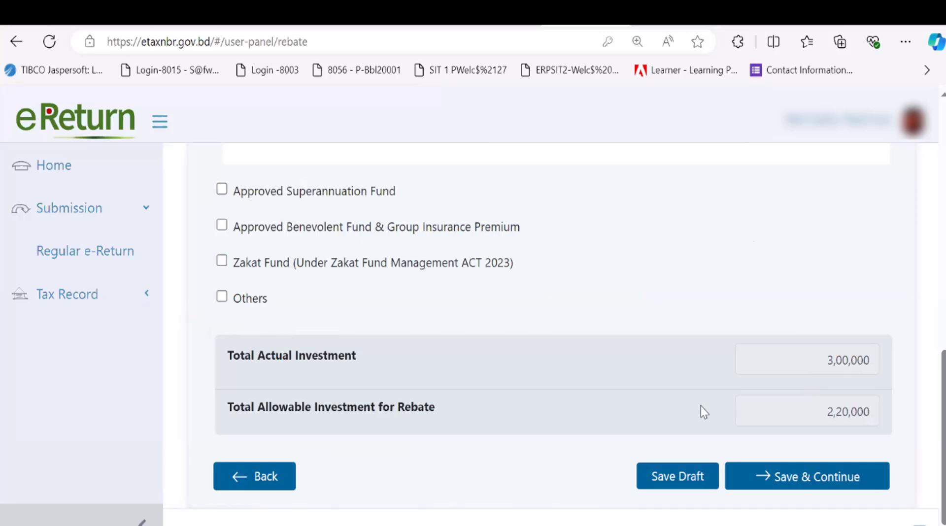
Save the rebate investments and continue to the Expenditure page
click(778, 478)
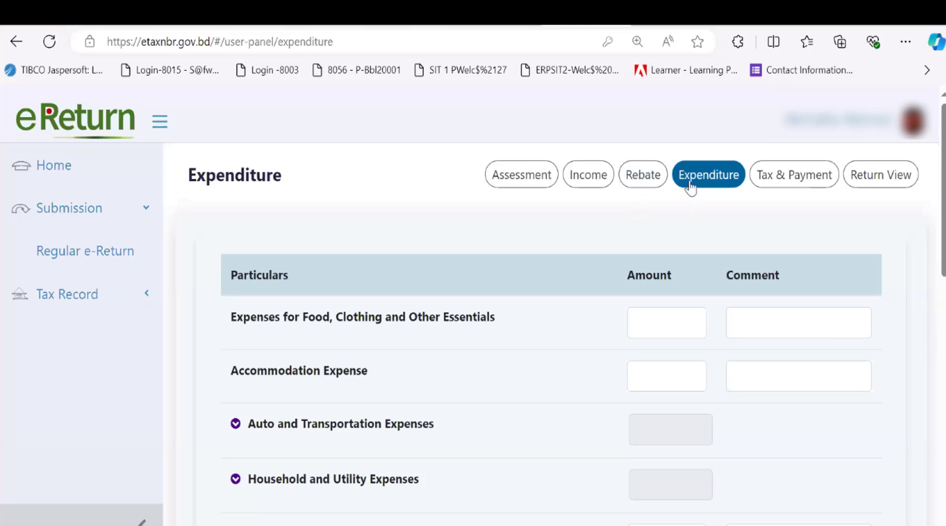
scroll(594, 398, down, 2)
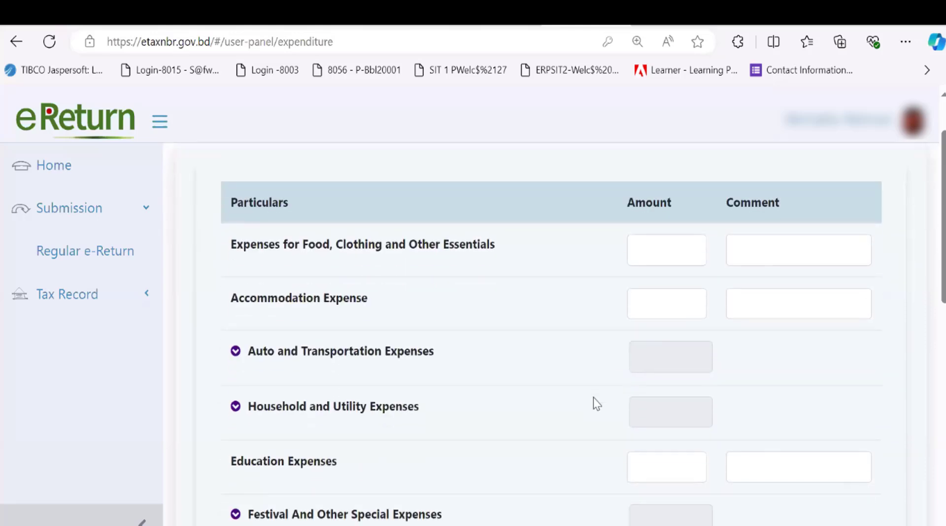
scroll(593, 398, up, 1)
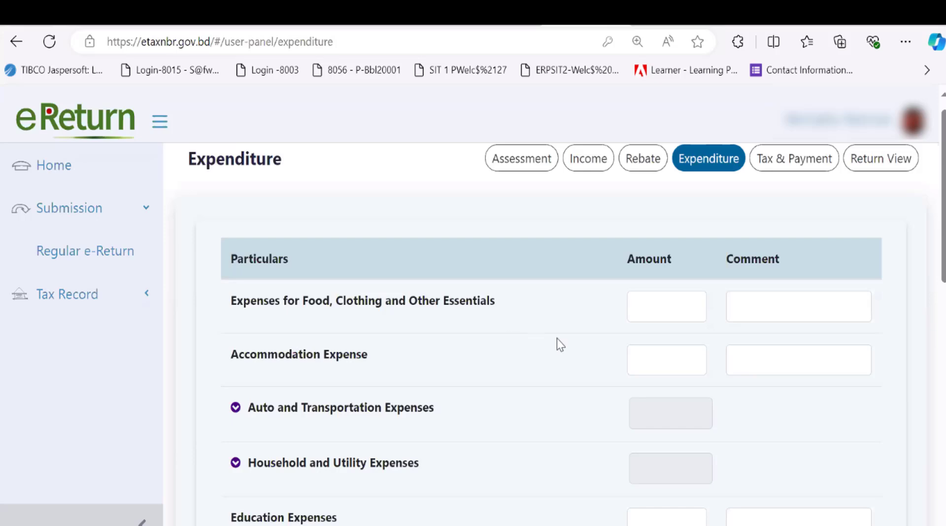
Visit the Food and Accommodation amount and comment fields without entering values
click(662, 313)
click(783, 304)
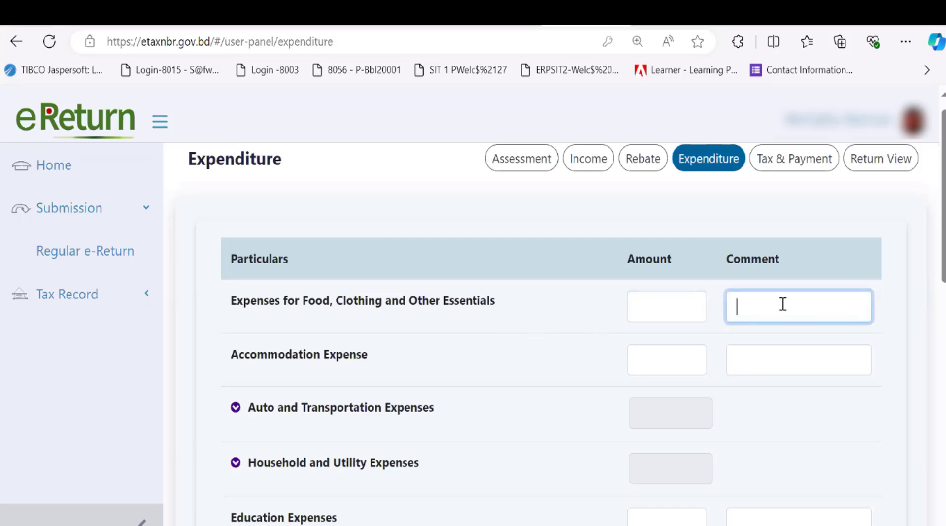
scroll(472, 390, down, 1)
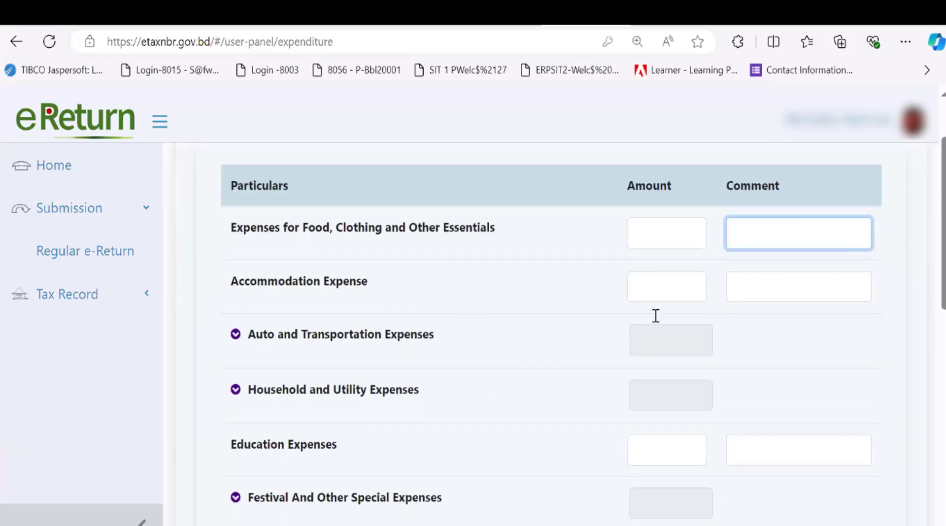
click(655, 285)
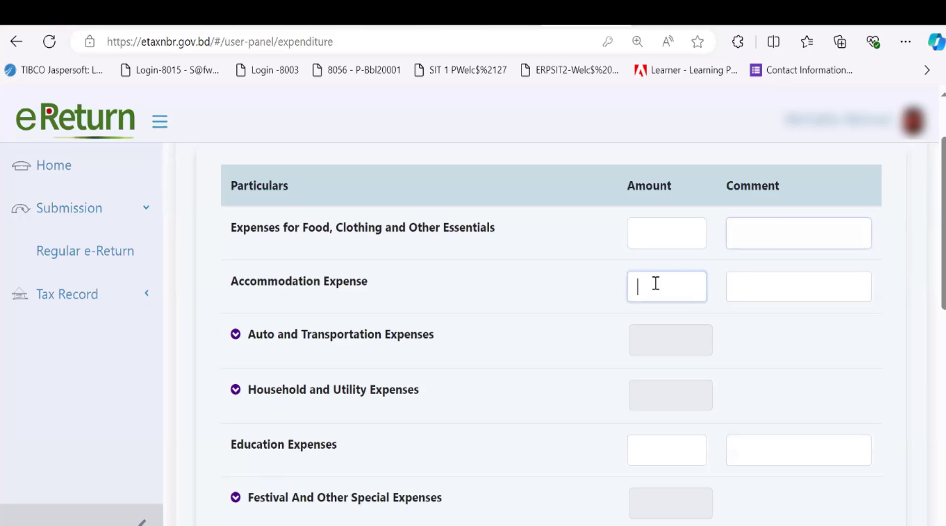
click(784, 288)
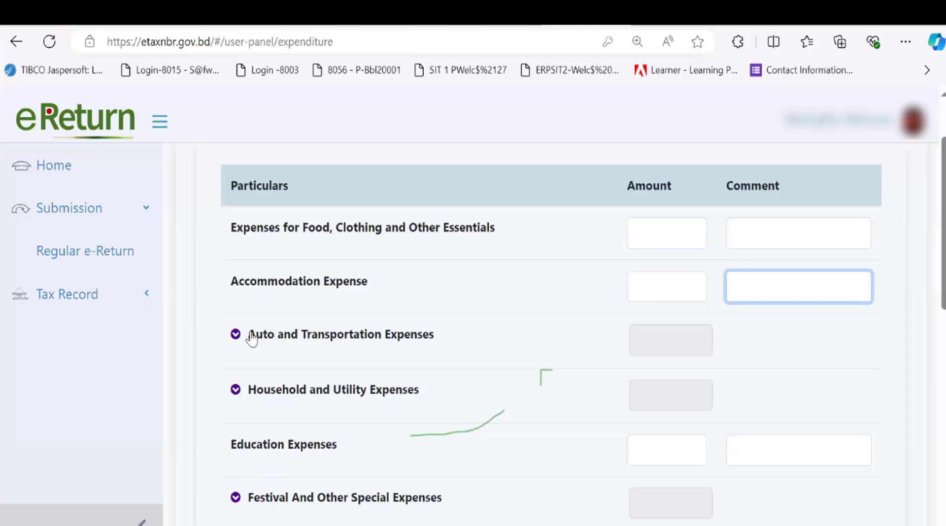
Expand the Auto and Transportation and the Household and Utility expense breakdowns
click(235, 335)
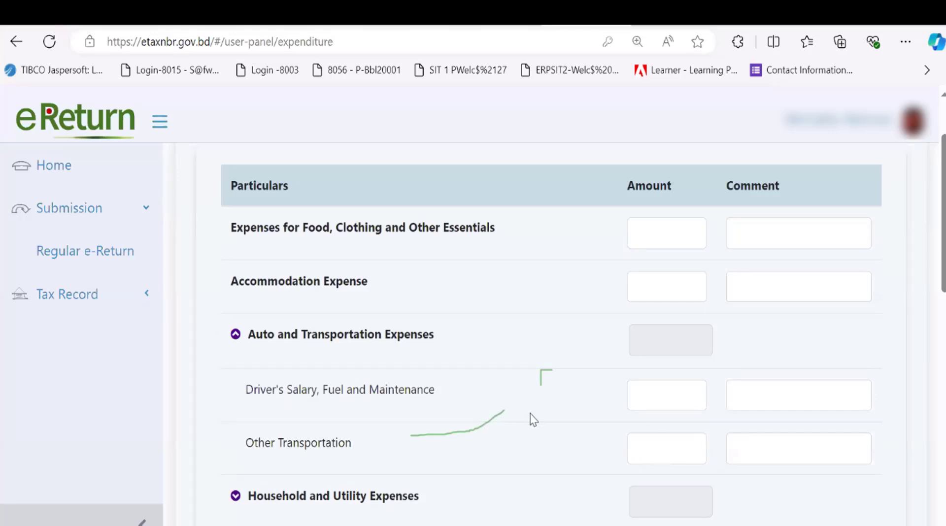
scroll(534, 419, down, 3)
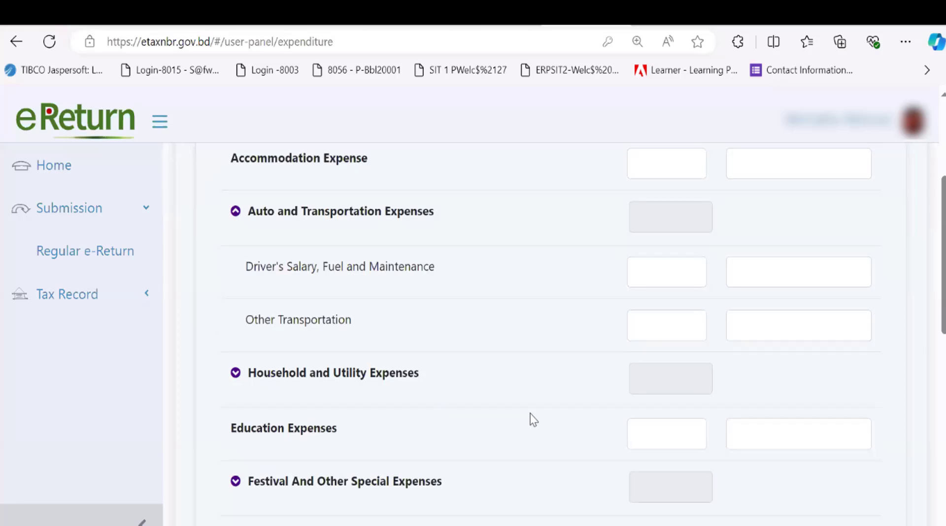
scroll(534, 419, down, 1)
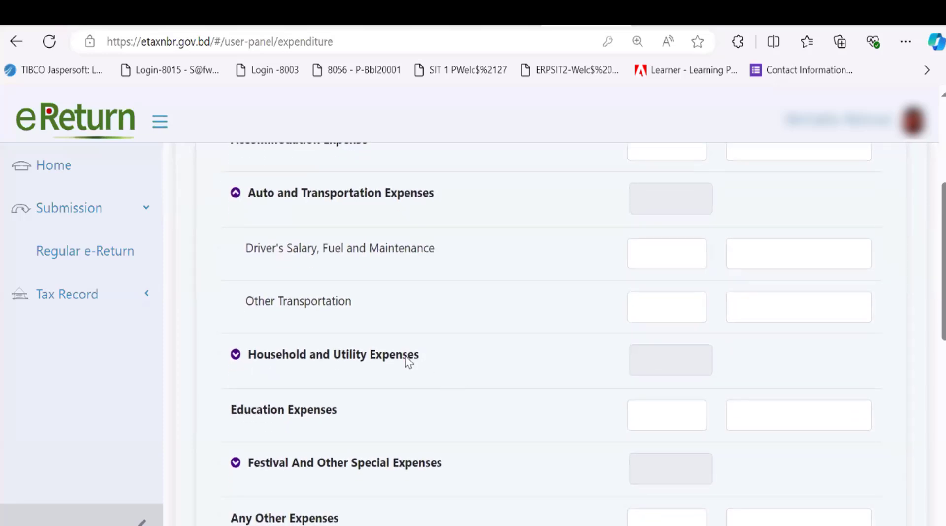
click(235, 354)
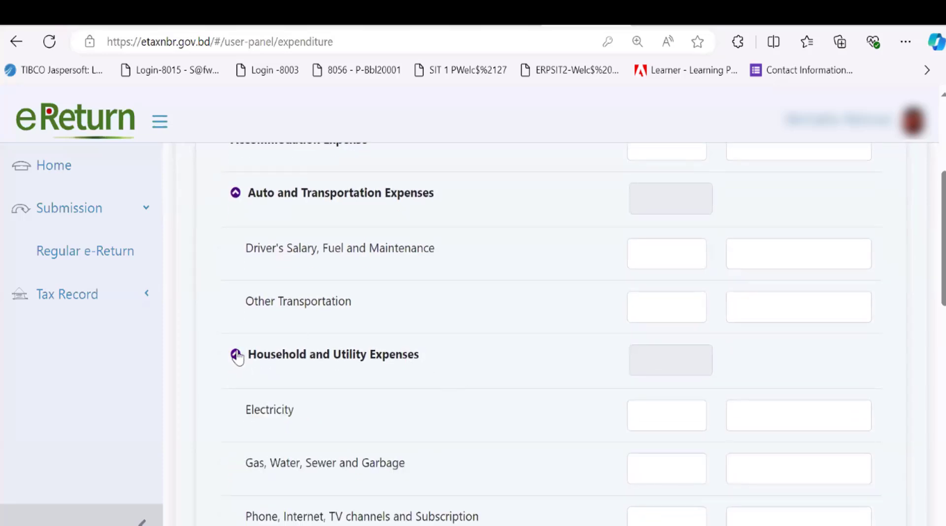
scroll(386, 416, down, 3)
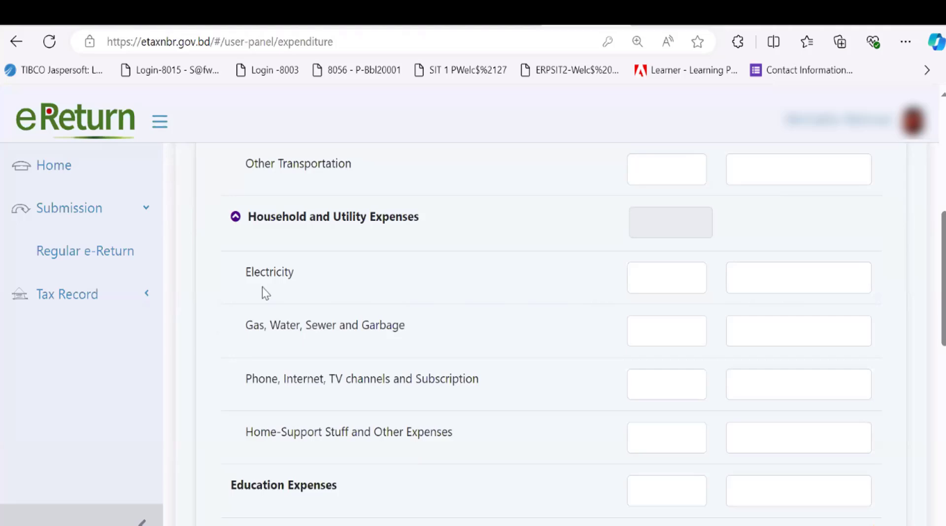
scroll(324, 367, down, 1)
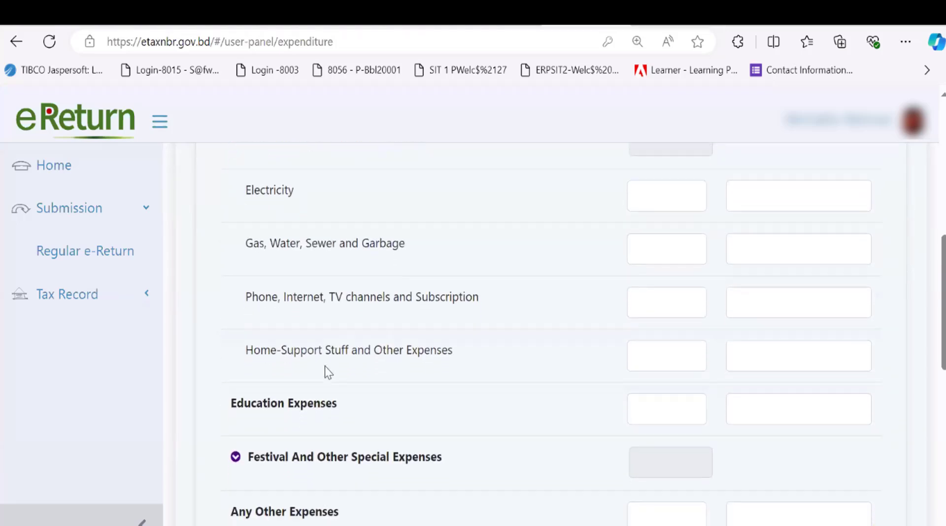
scroll(324, 366, down, 1)
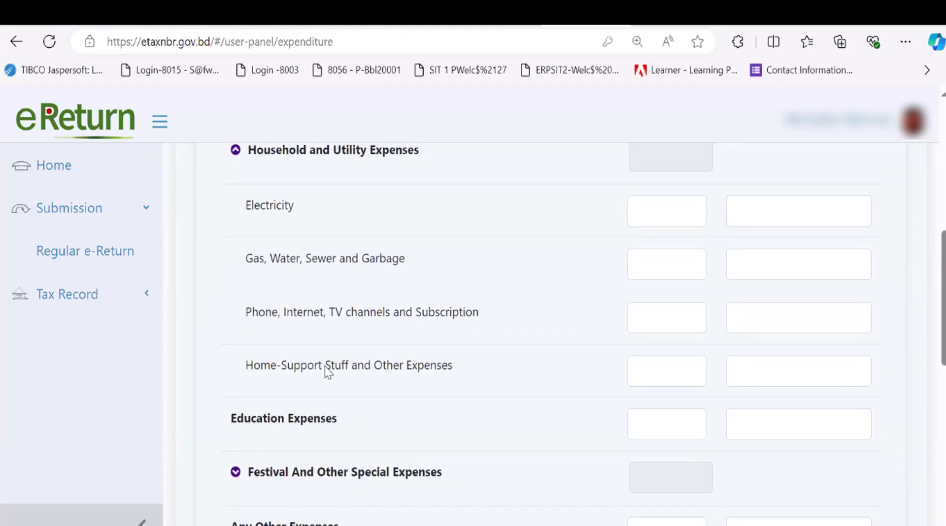
scroll(325, 366, down, 1)
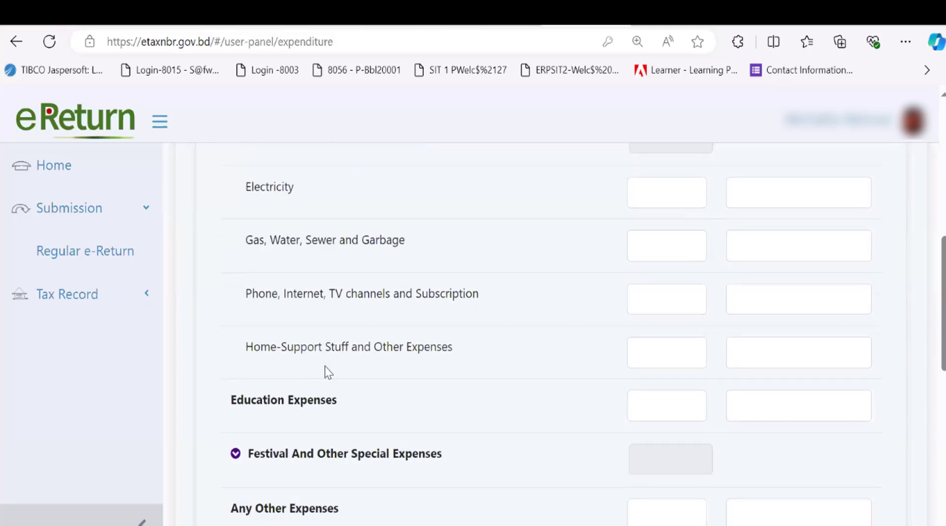
scroll(324, 367, up, 4)
Enter 20000 as the food and clothing expense and save the expenditure statement
click(315, 323)
scroll(316, 340, up, 3)
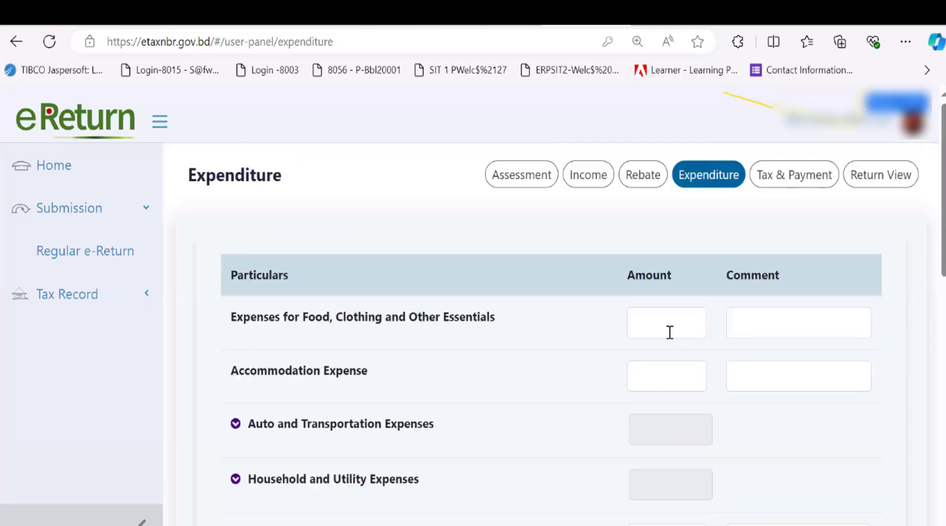
click(670, 332)
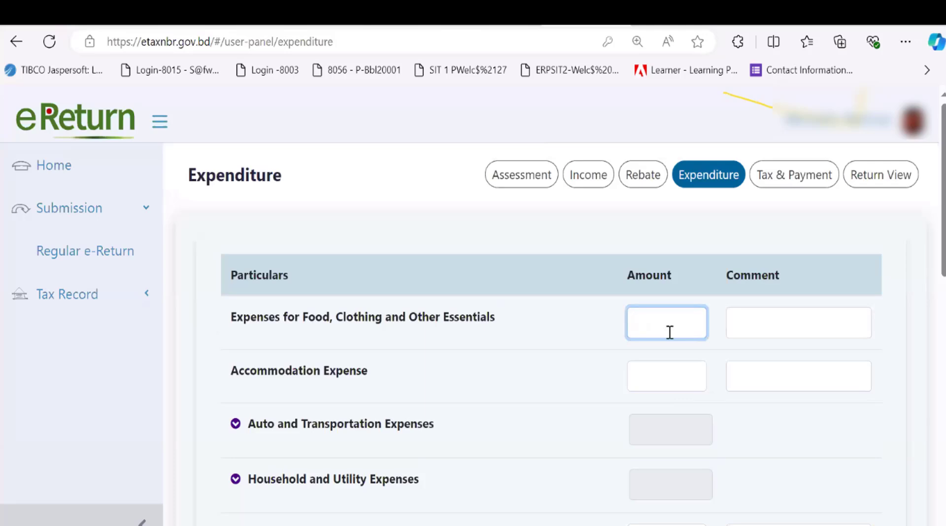
text(200000)
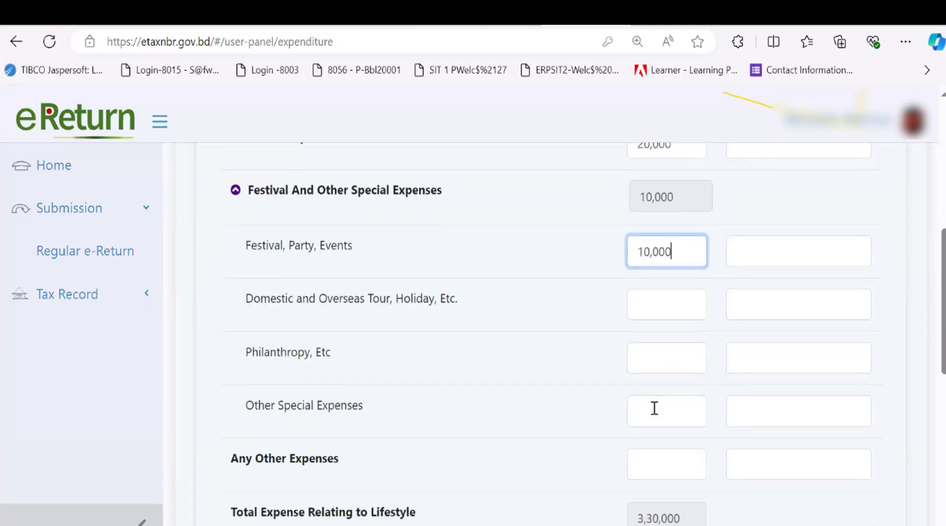
scroll(655, 409, down, 8)
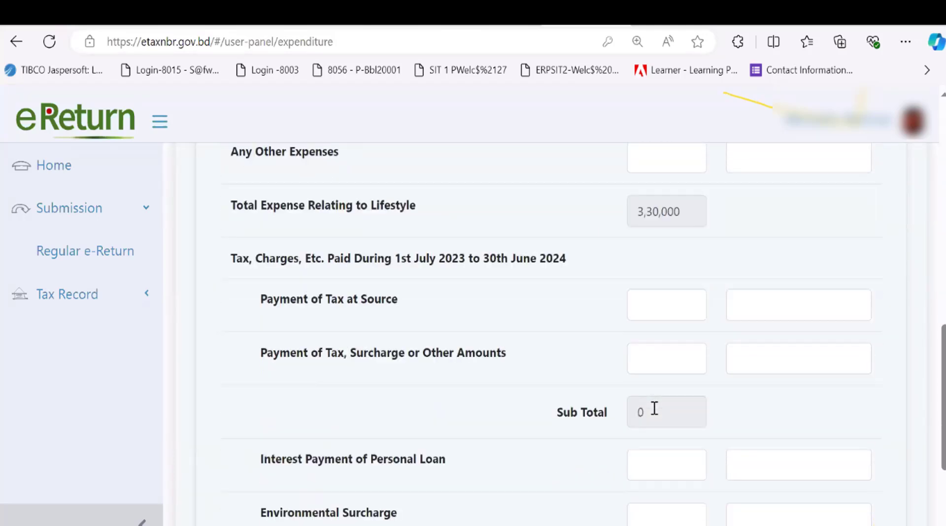
scroll(655, 409, down, 1)
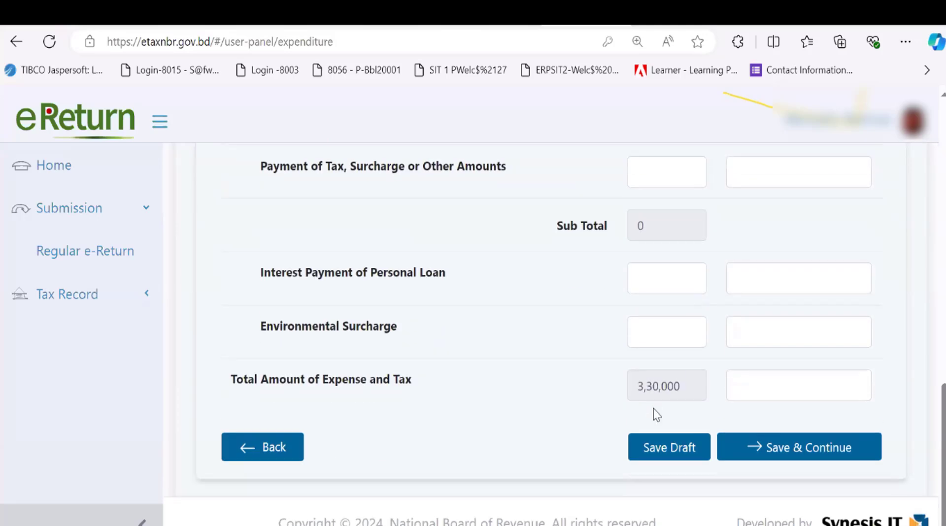
click(784, 447)
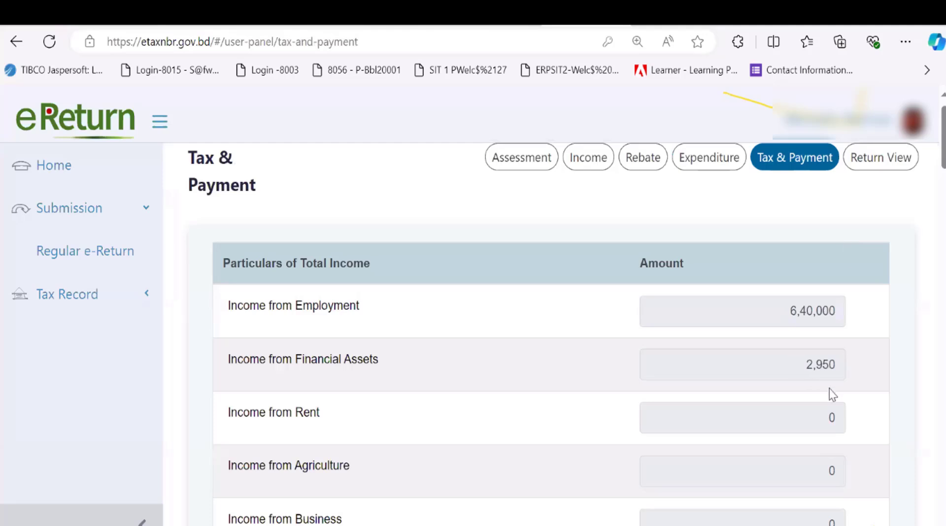
Scroll the Tax & Payment page to total income 6,42,950, gross tax 24,300 and 19,200 rebate
scroll(830, 370, down, 1)
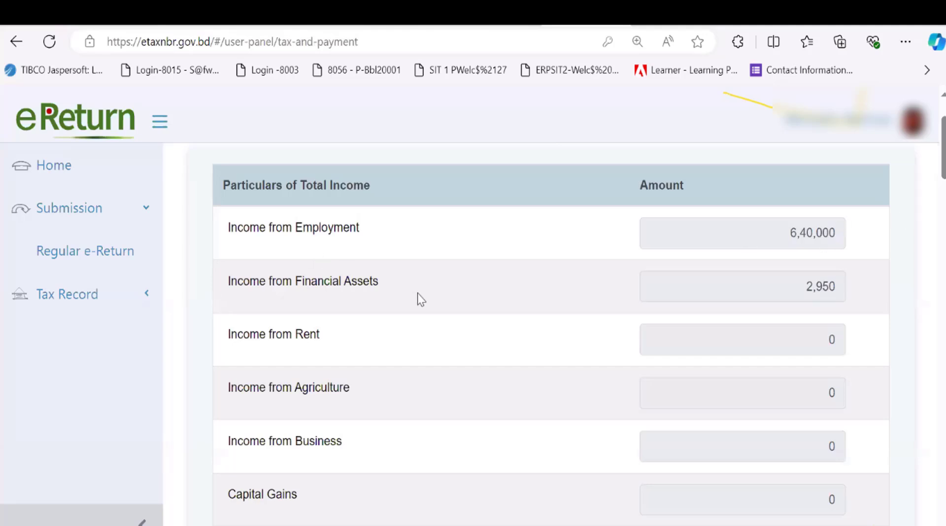
scroll(824, 287, down, 6)
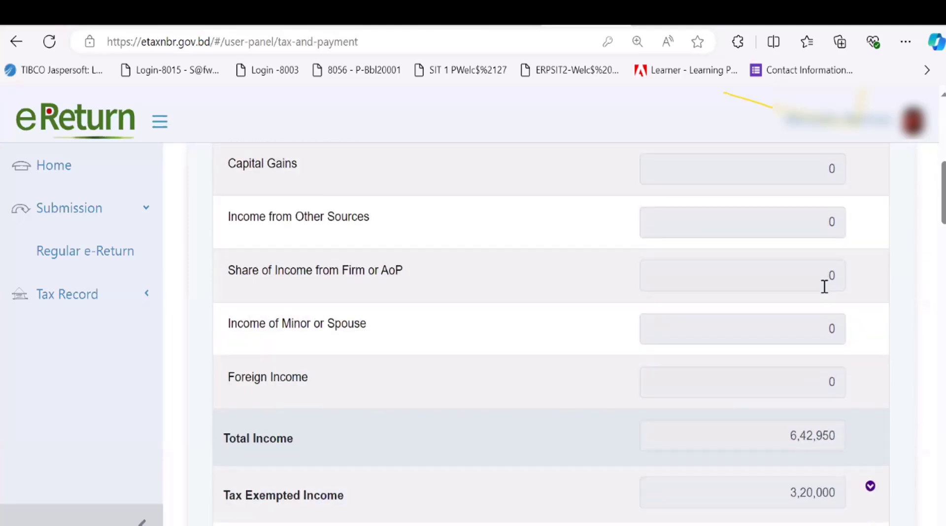
scroll(825, 287, up, 1)
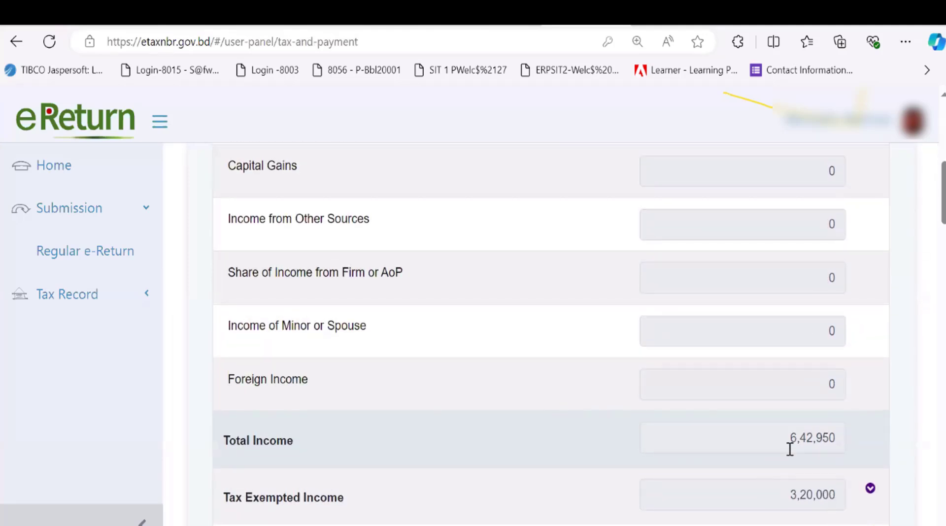
scroll(816, 441, down, 3)
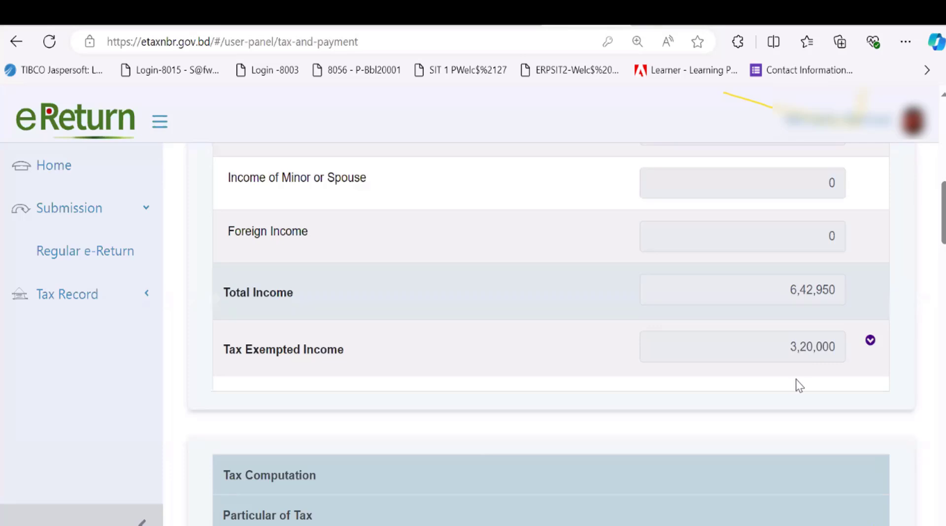
scroll(798, 383, down, 3)
scroll(799, 384, down, 2)
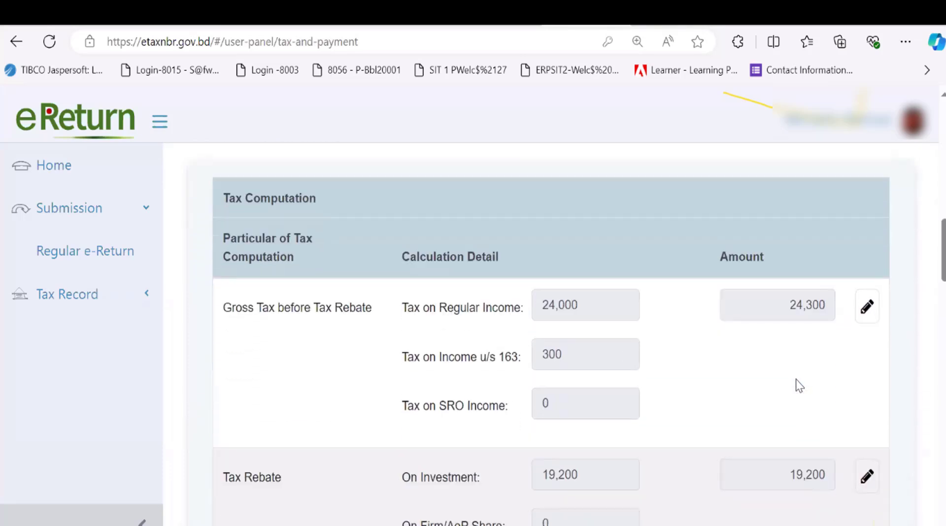
scroll(799, 385, down, 1)
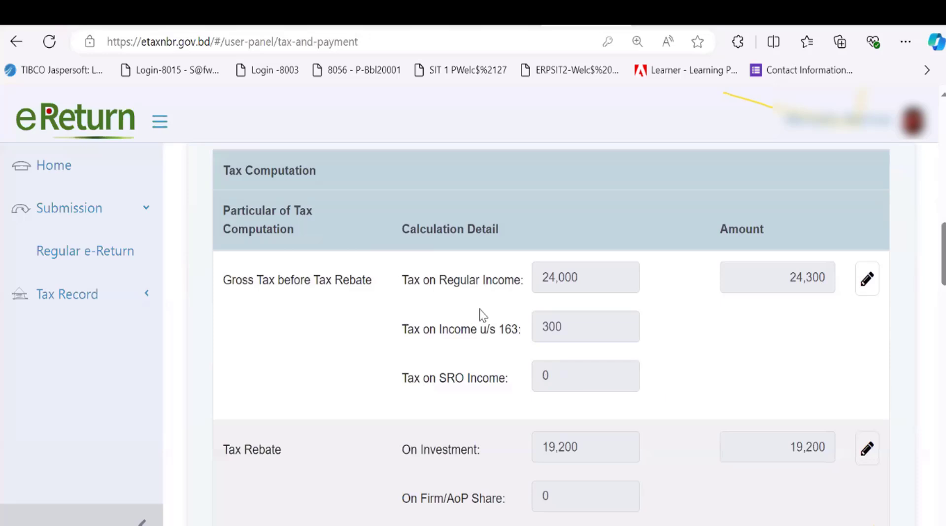
scroll(555, 300, down, 1)
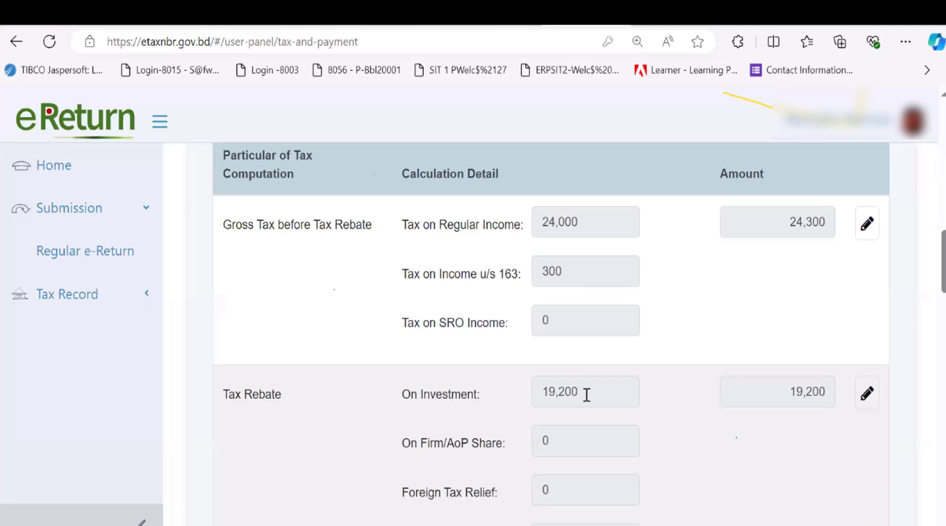
scroll(587, 394, down, 2)
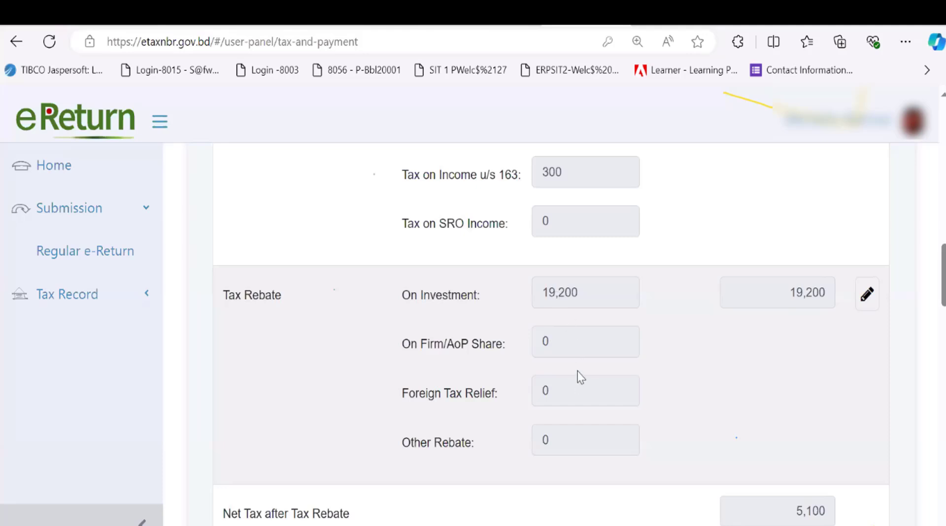
scroll(587, 296, up, 3)
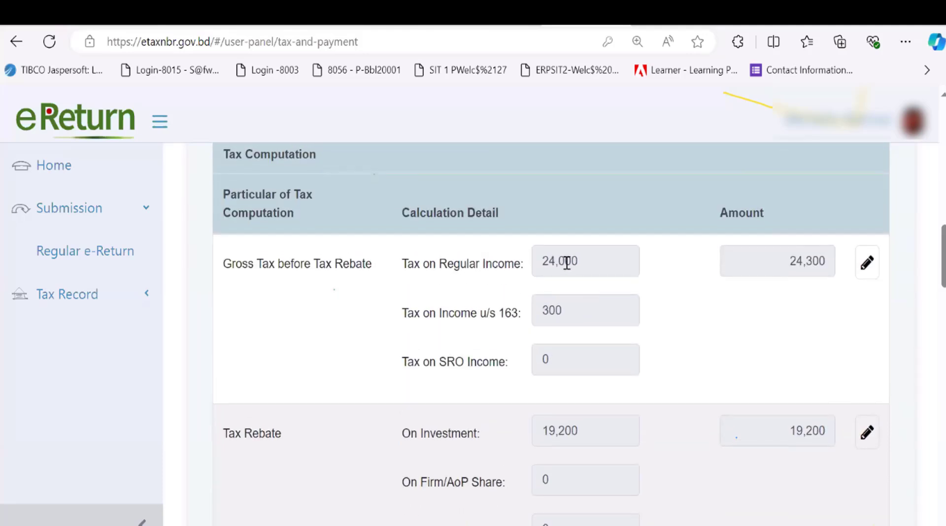
scroll(587, 400, down, 3)
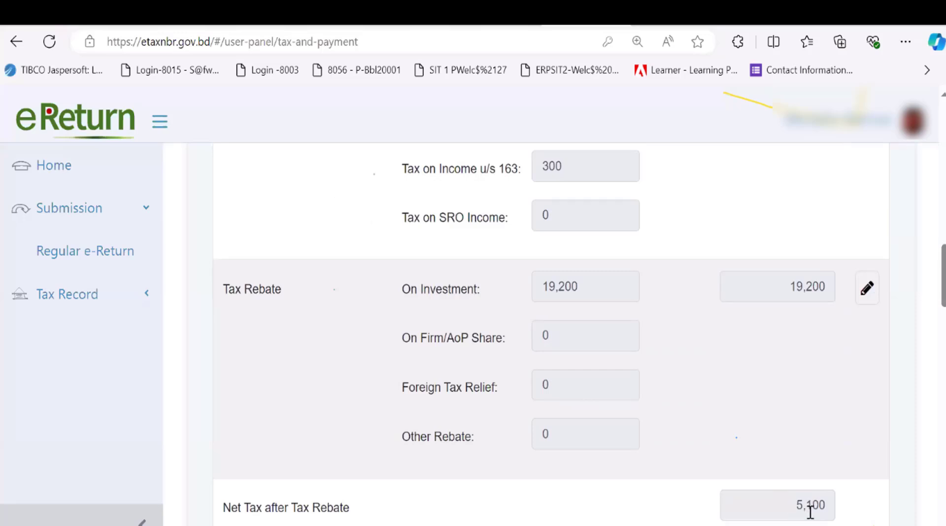
scroll(764, 493, down, 5)
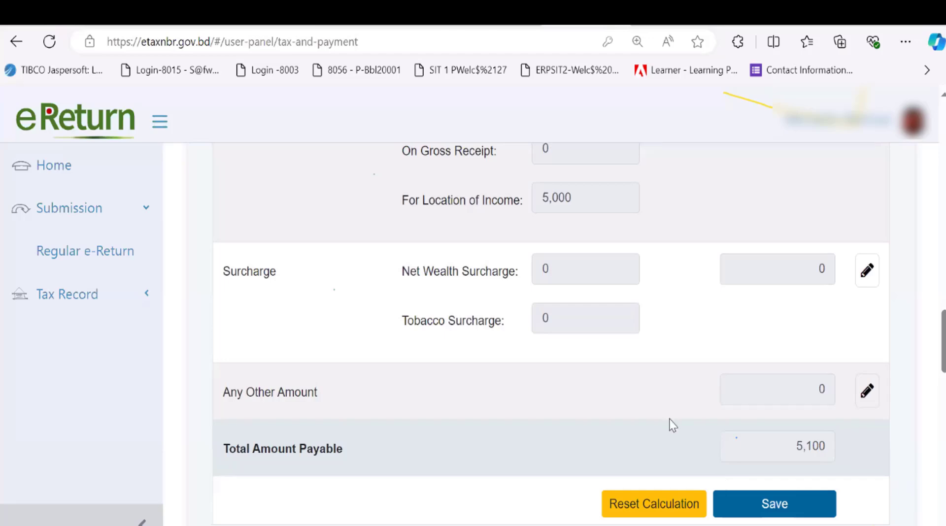
scroll(673, 425, down, 5)
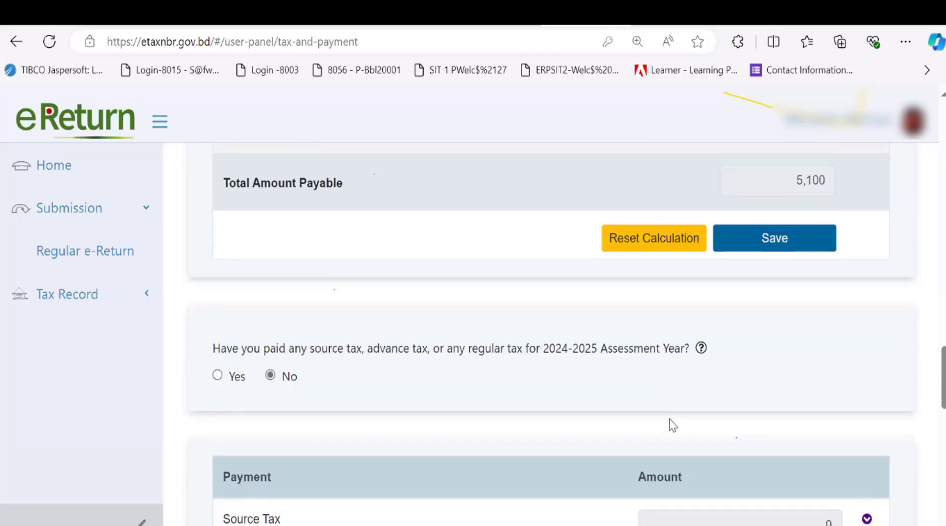
scroll(673, 425, up, 6)
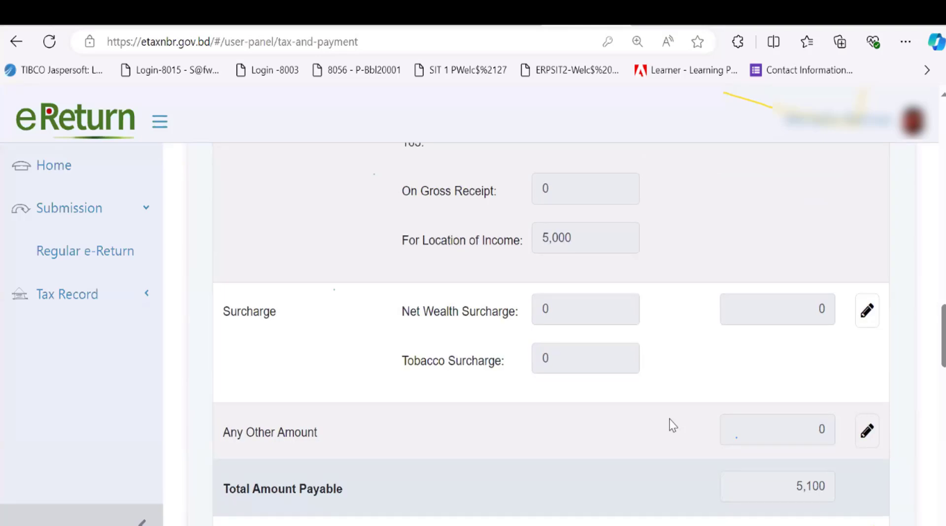
scroll(673, 425, up, 4)
scroll(673, 424, down, 5)
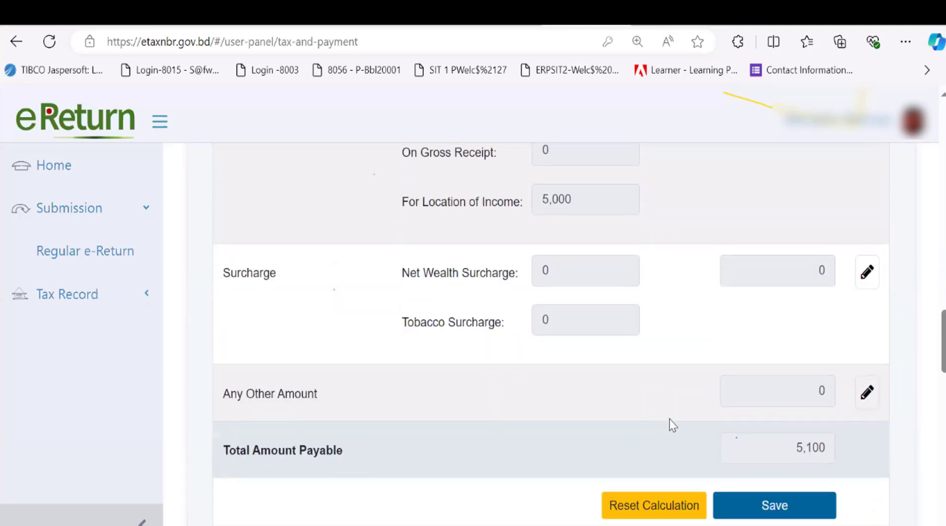
scroll(672, 425, down, 5)
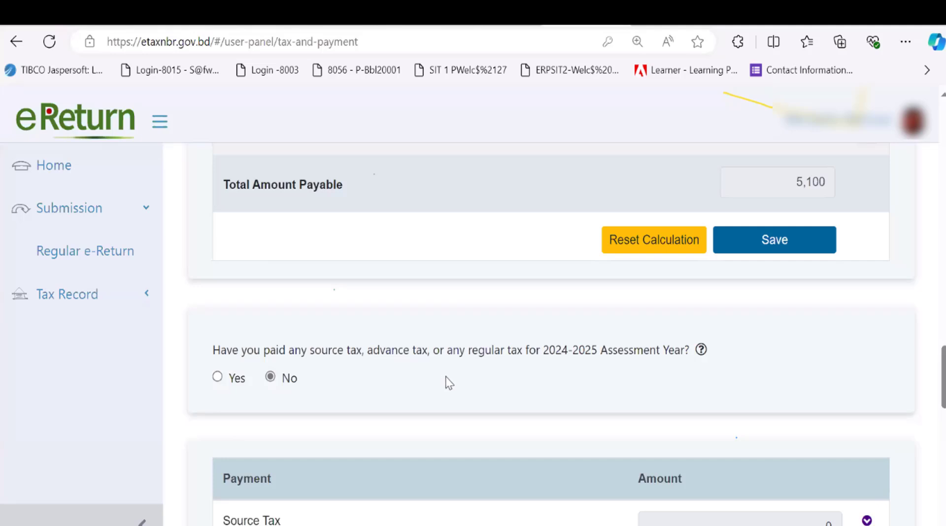
Answer Yes to source tax paid for 2024-2025 and Yes to updating payment status
scroll(537, 380, down, 2)
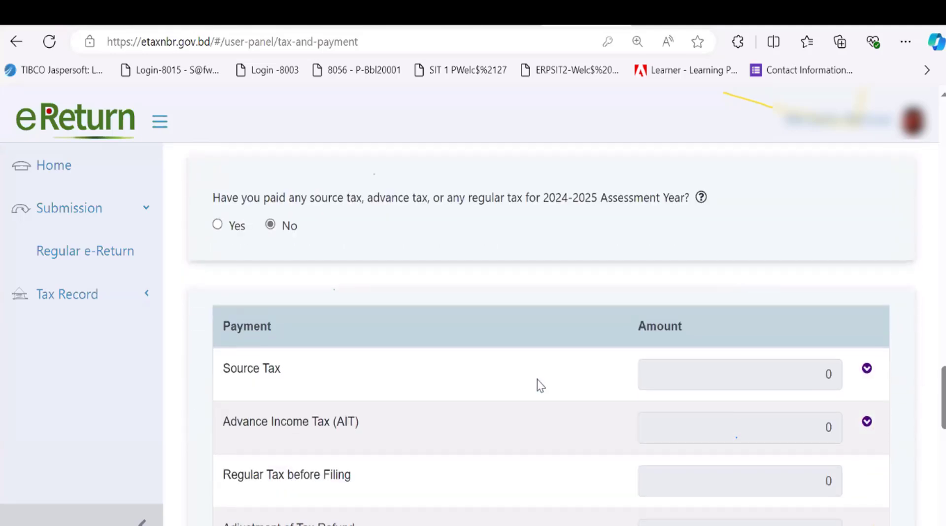
scroll(538, 380, up, 1)
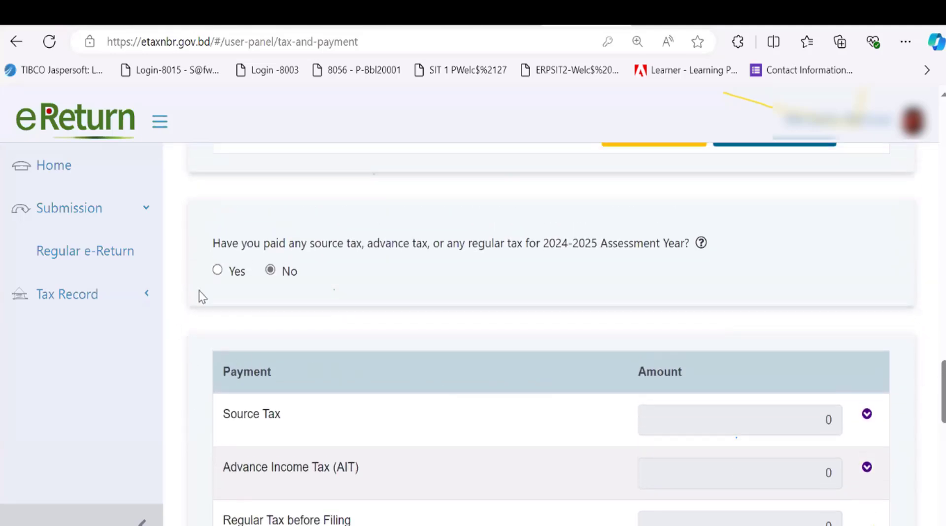
click(218, 270)
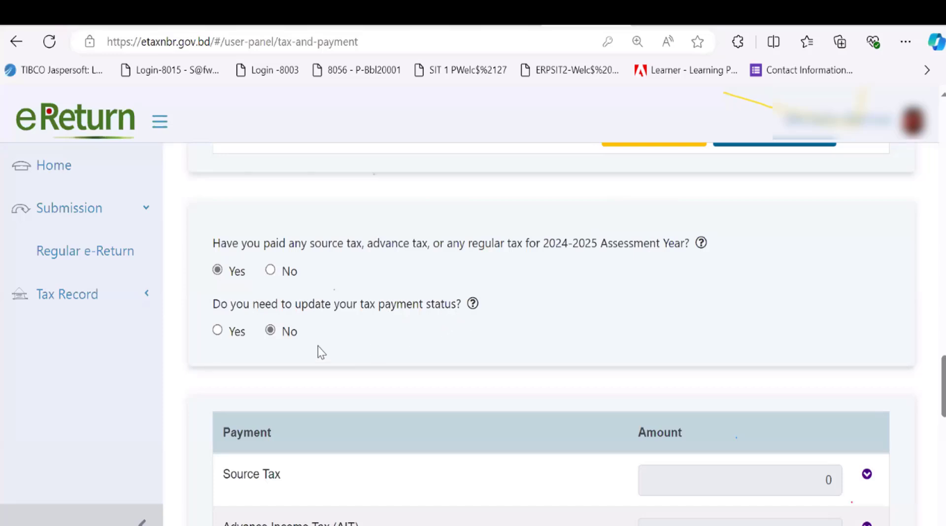
click(217, 331)
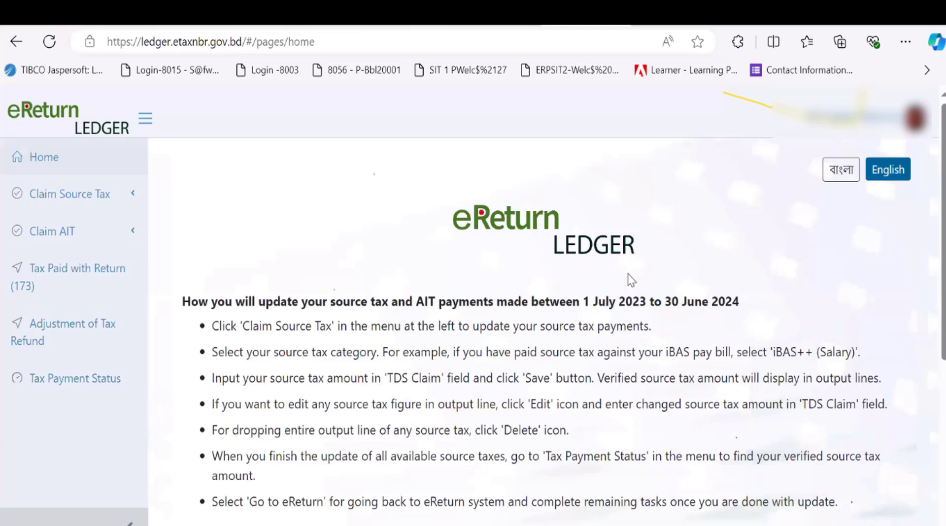
Claim salary source tax under Salary (Others), entering reference number 123 and the challan number
click(69, 194)
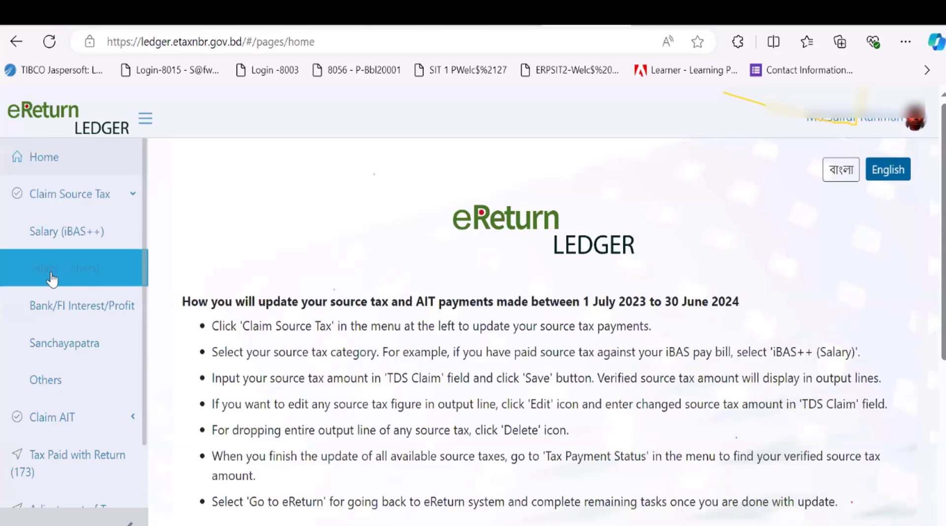
click(75, 274)
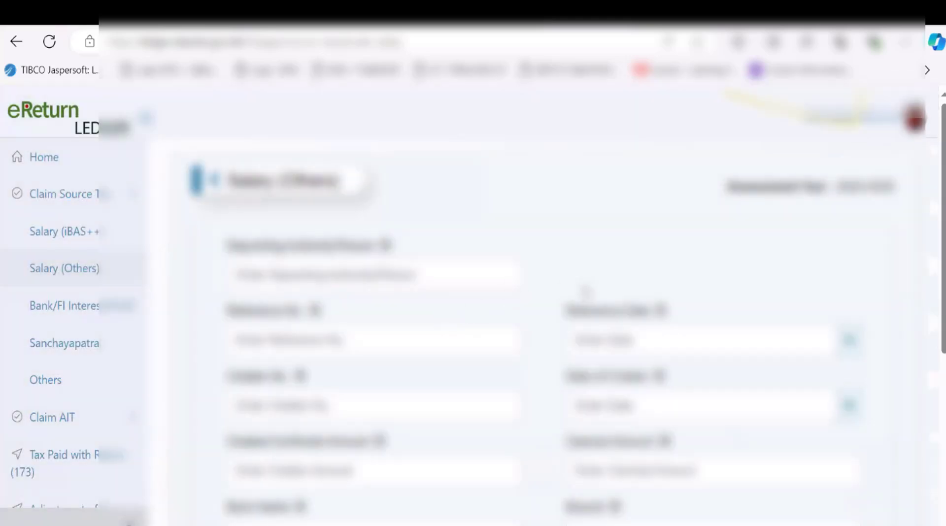
scroll(586, 293, down, 2)
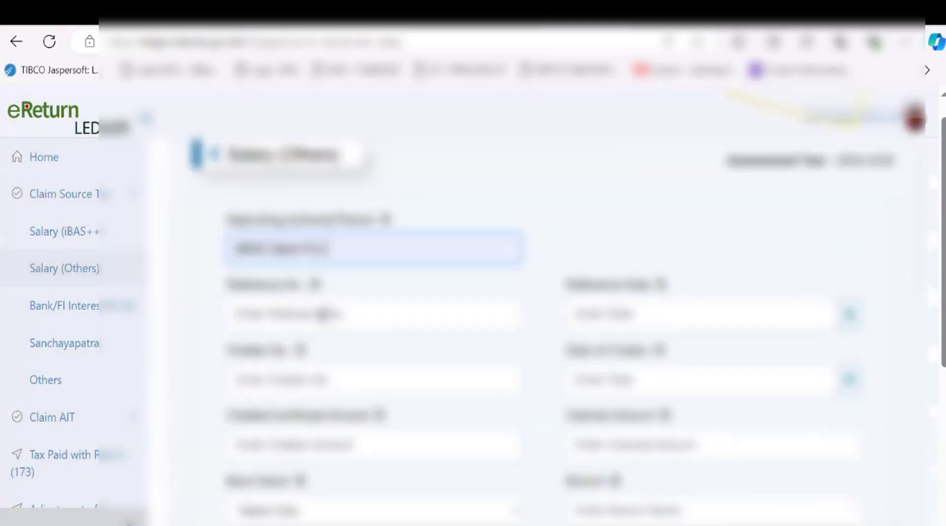
click(323, 314)
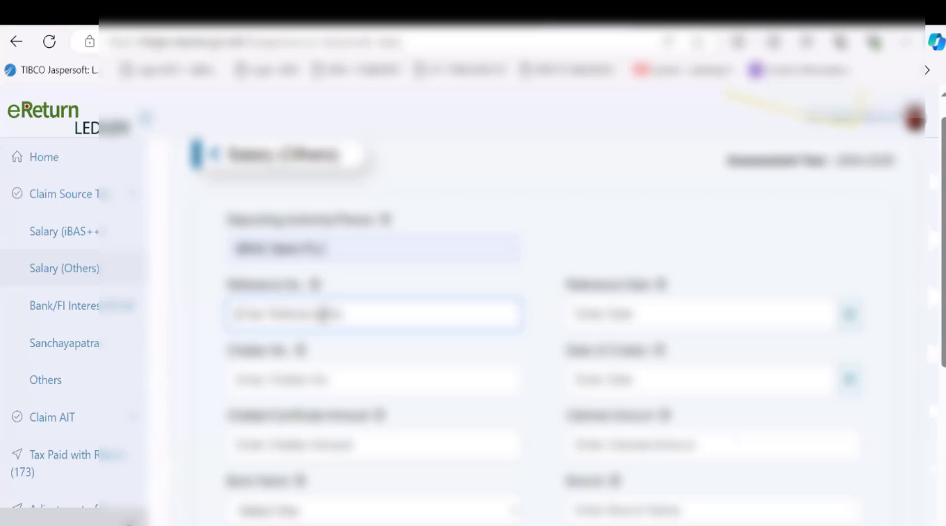
text(123)
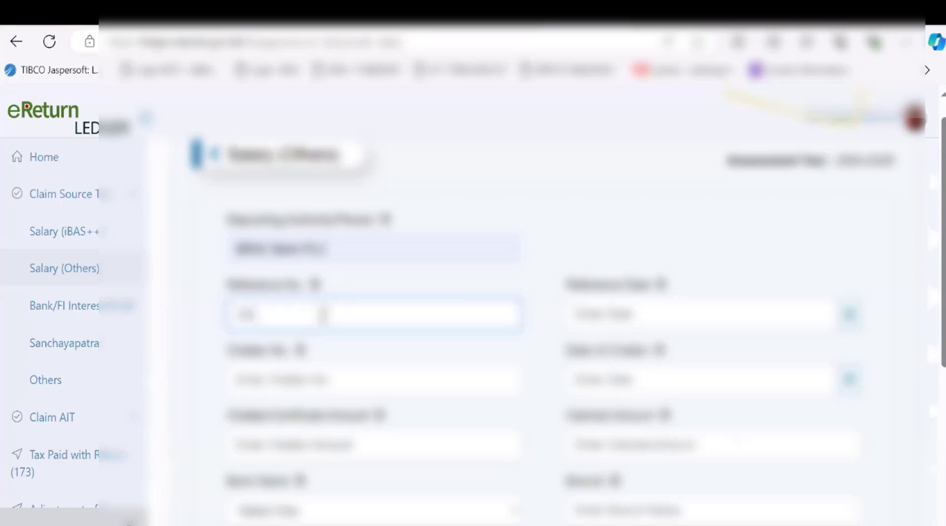
click(375, 379)
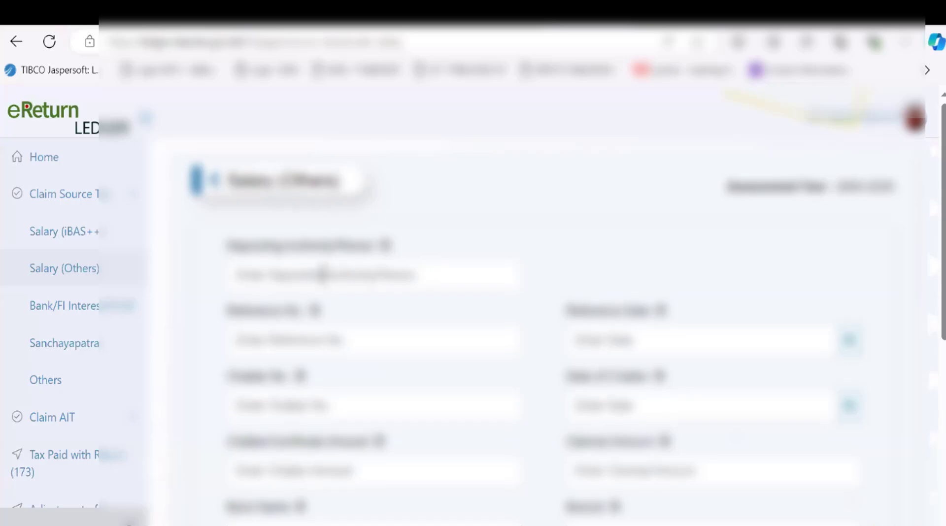
scroll(521, 311, down, 4)
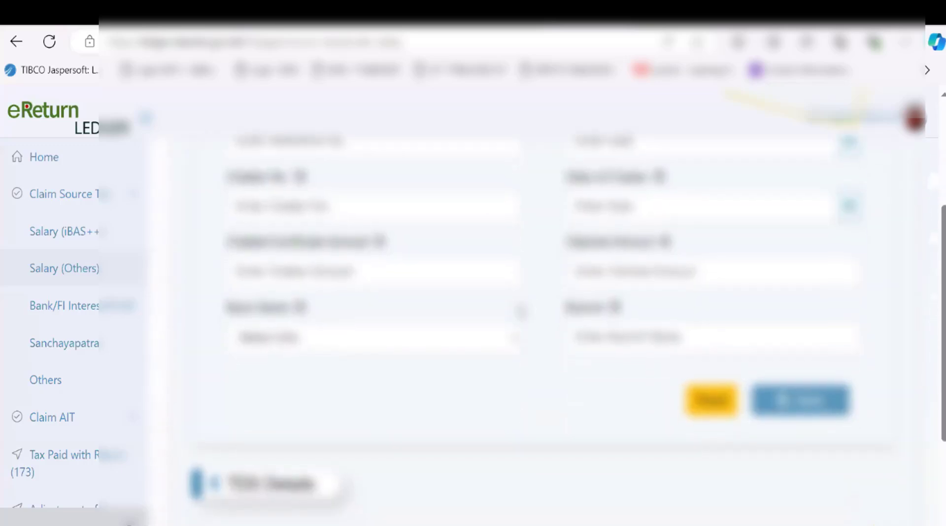
scroll(522, 311, down, 3)
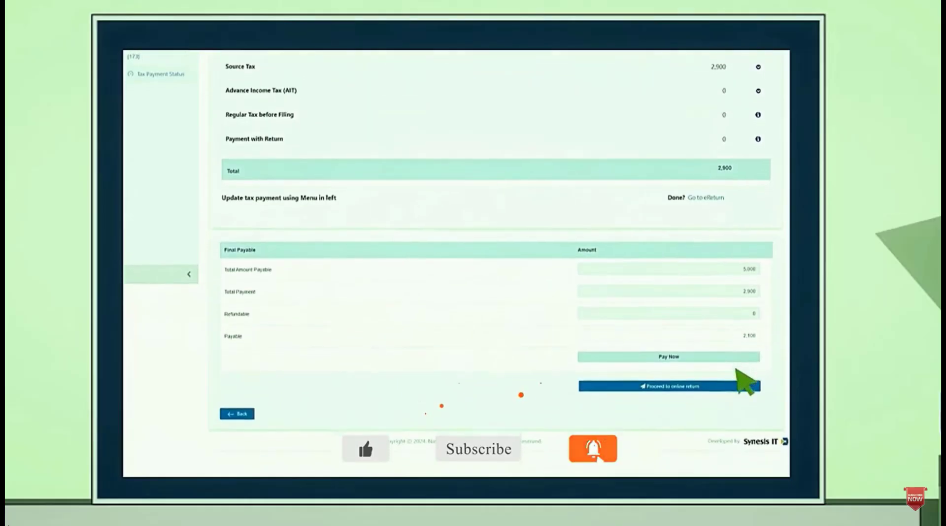
Check the Pay Now options for the 2,100 payable, then review the generated online return
click(687, 318)
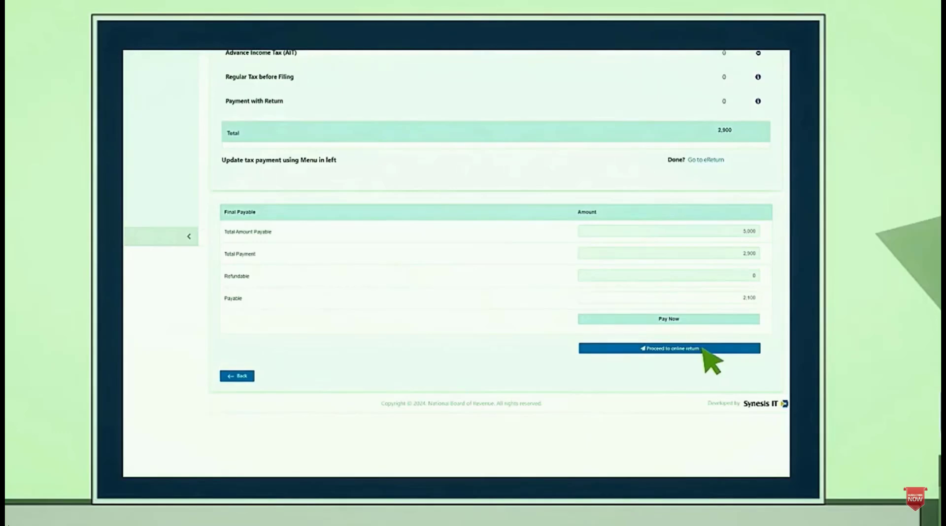
click(703, 348)
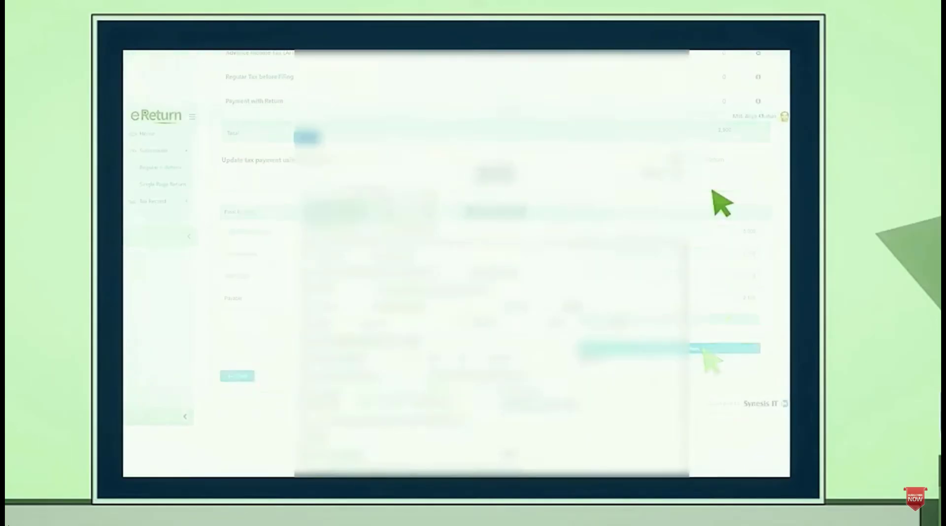
scroll(722, 204, down, 10)
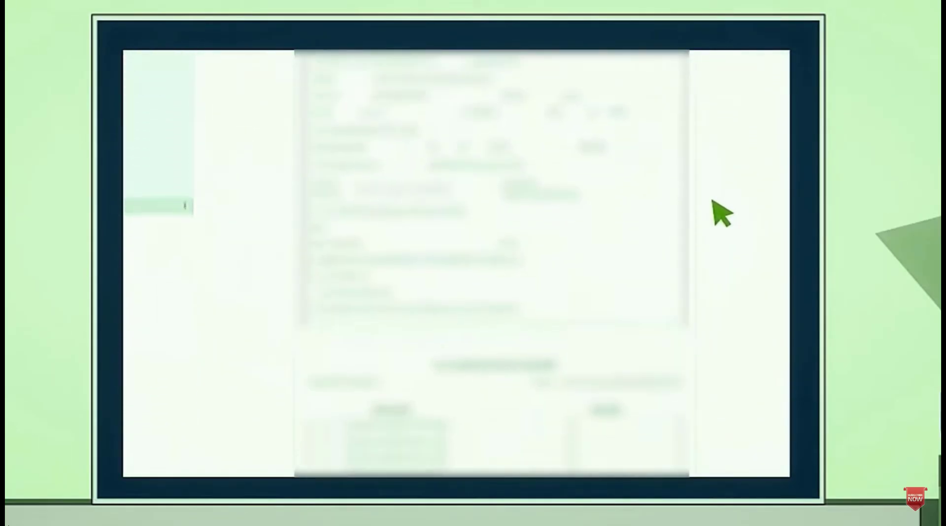
scroll(713, 227, down, 10)
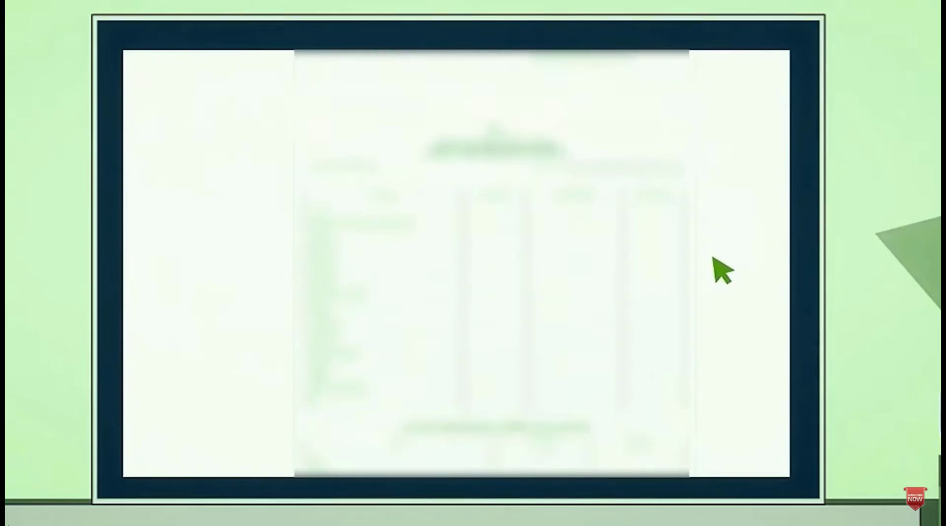
scroll(713, 294, down, 10)
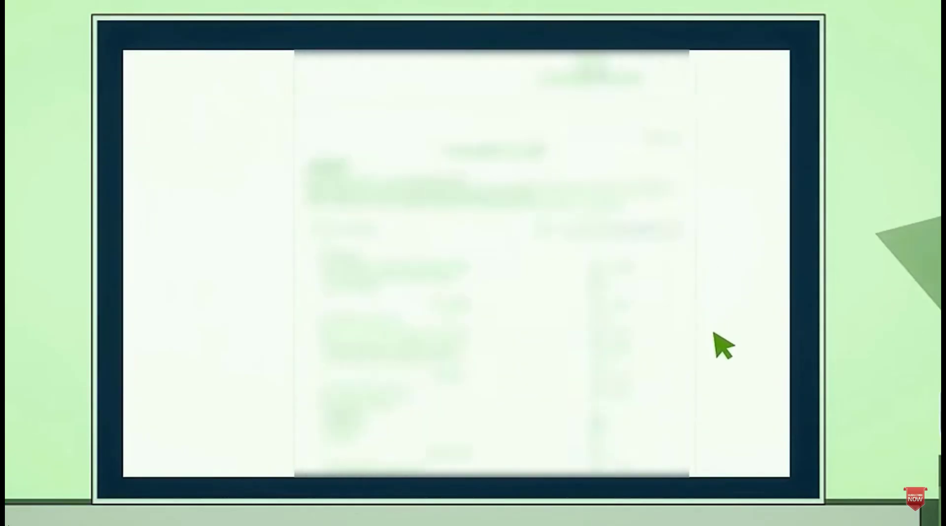